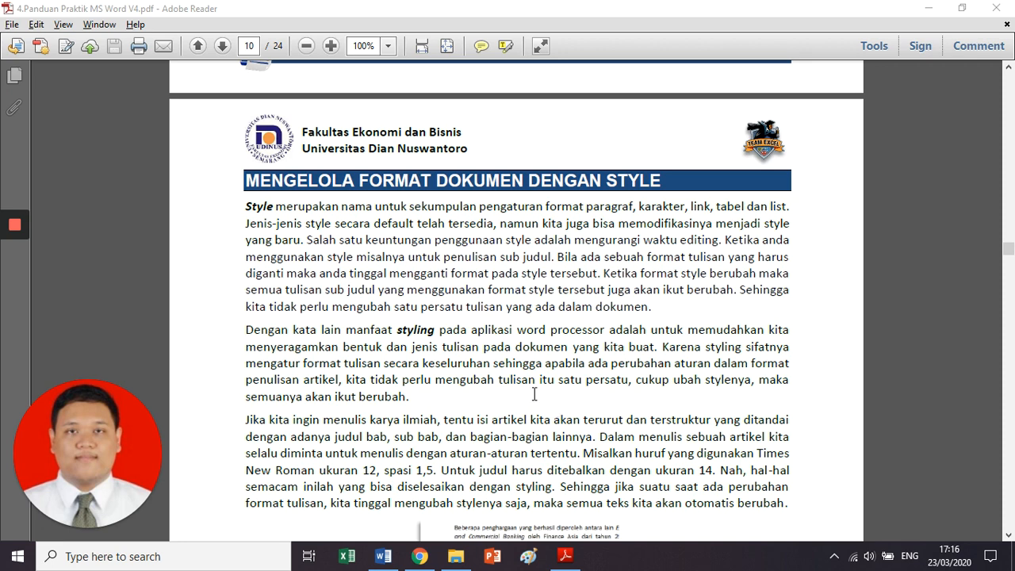
# Step: Read the second paragraph of "Mengelola Format Dokumen dengan Style" on page 10, marking the sentences on the benefits of styling
pyautogui.click(352, 332)
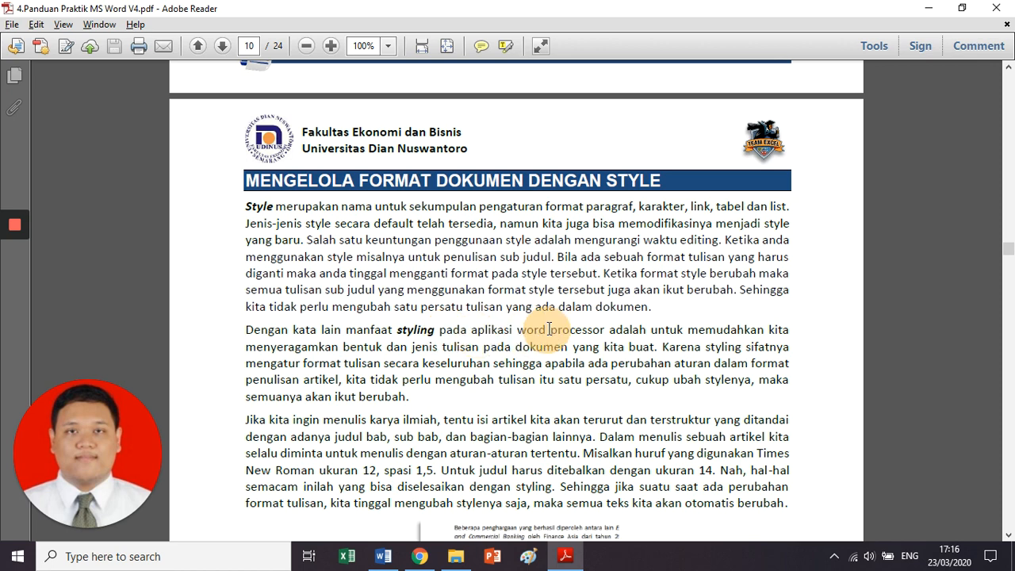
pyautogui.click(727, 332)
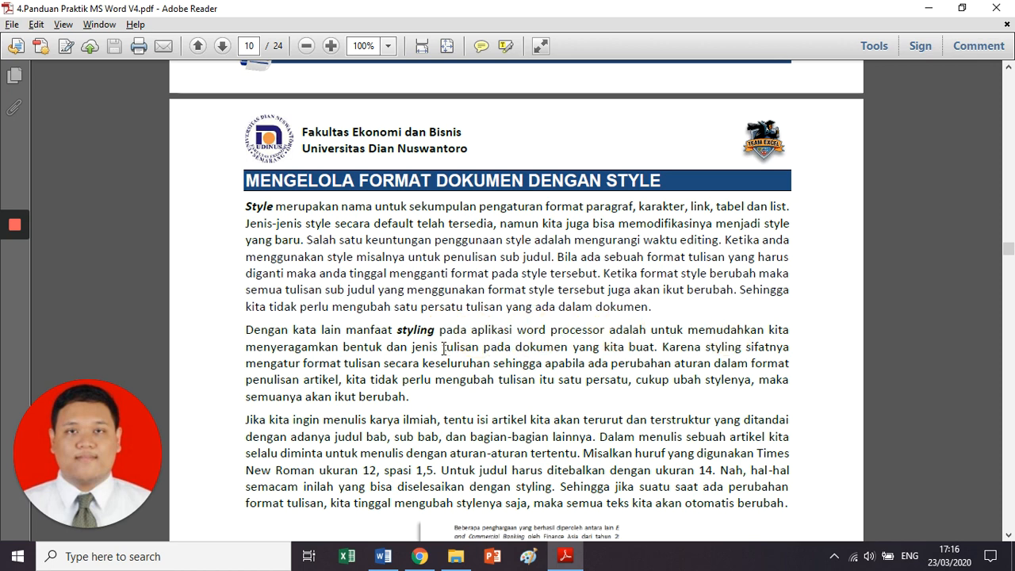
pyautogui.scroll(-1, 444, 349)
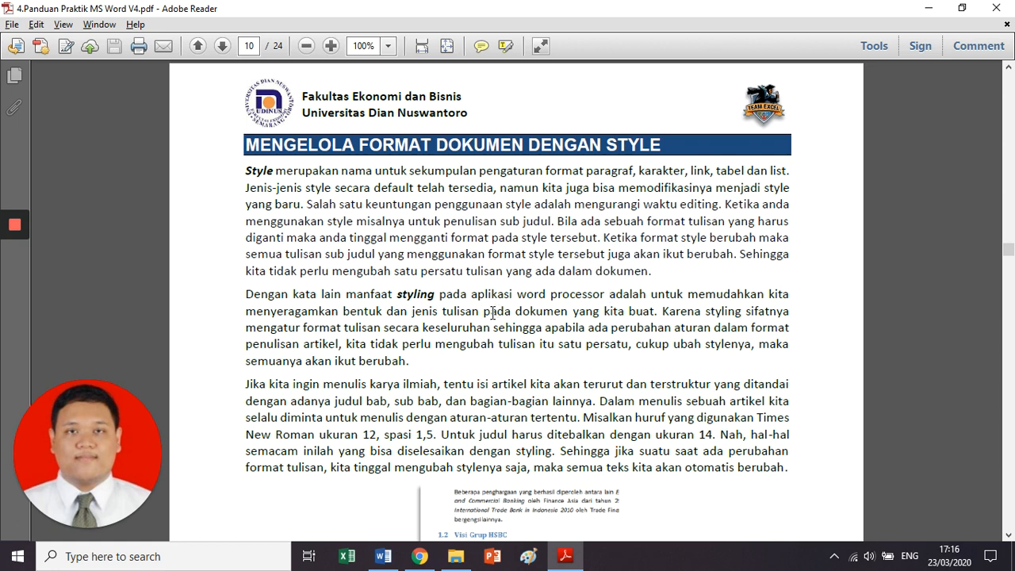
pyautogui.click(688, 293)
pyautogui.moveTo(687, 293); pyautogui.dragTo(655, 308)
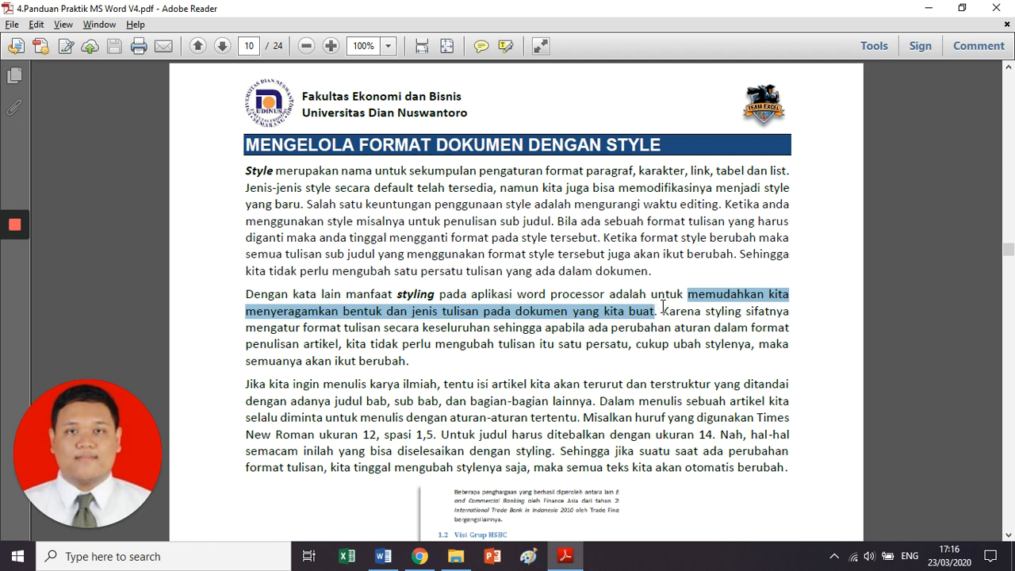
pyautogui.click(662, 306)
pyautogui.moveTo(663, 306); pyautogui.dragTo(411, 363)
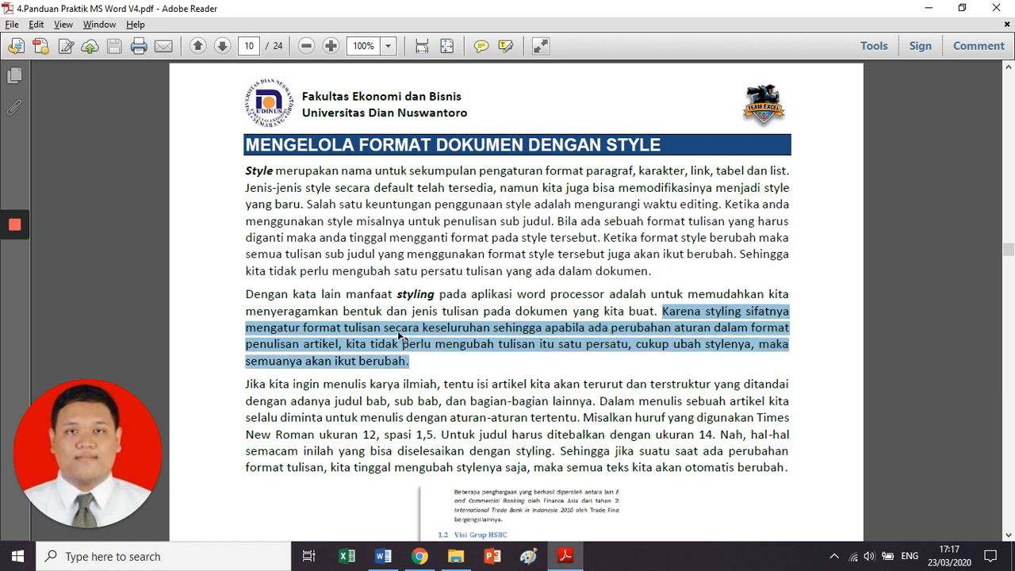
pyautogui.scroll(-3, 550, 346)
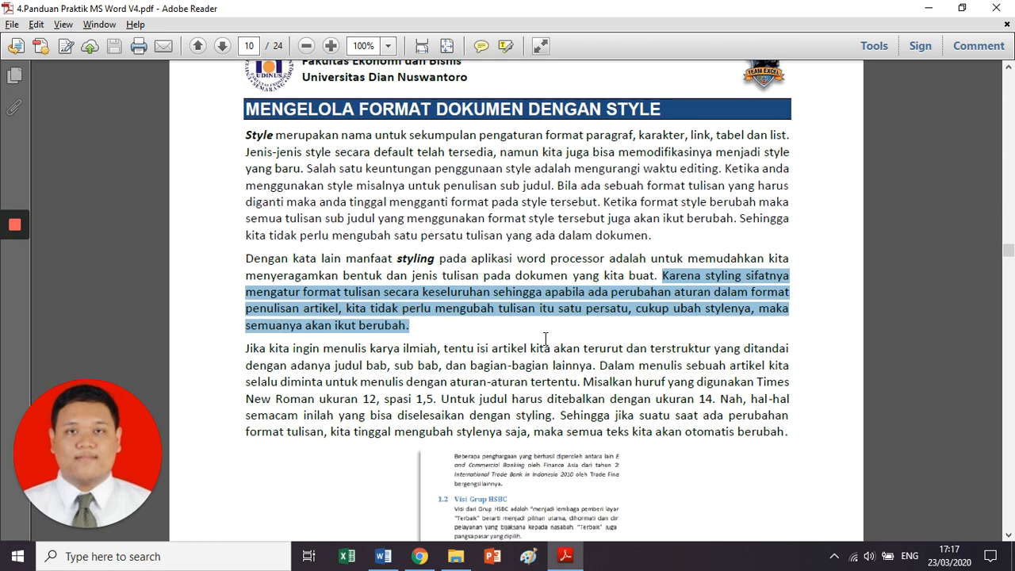
pyautogui.scroll(-1, 251, 240)
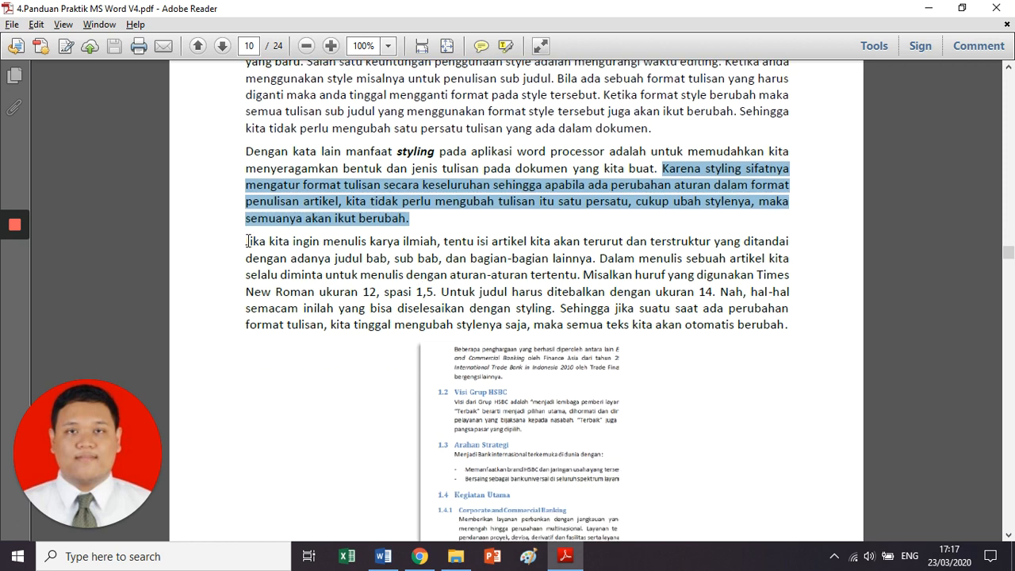
# Step: Read the paragraph on structuring scientific papers, marking the passages on chapter divisions, font rules and solving them with styling
pyautogui.moveTo(250, 239); pyautogui.dragTo(573, 258)
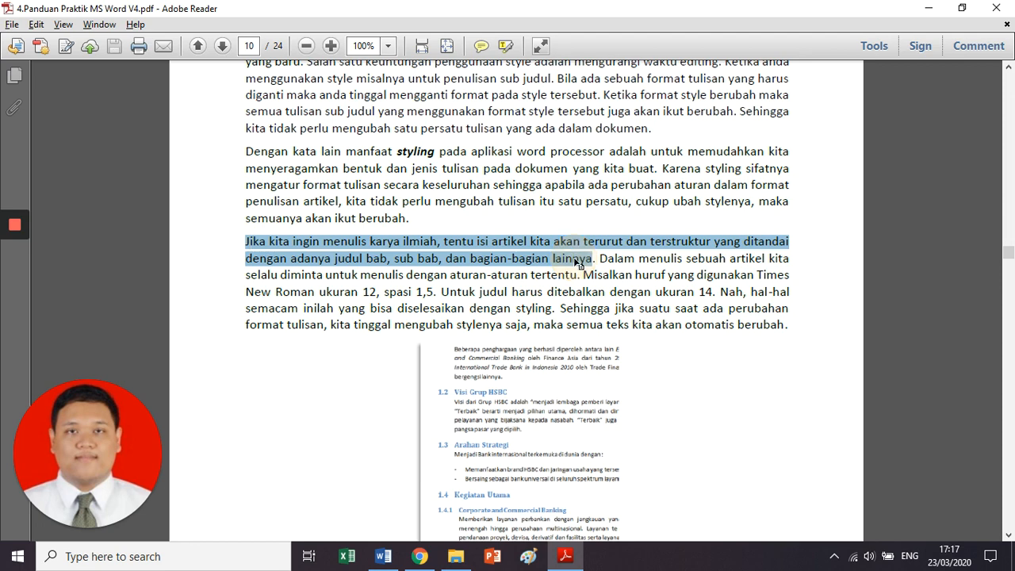
pyautogui.scroll(-2, 573, 257)
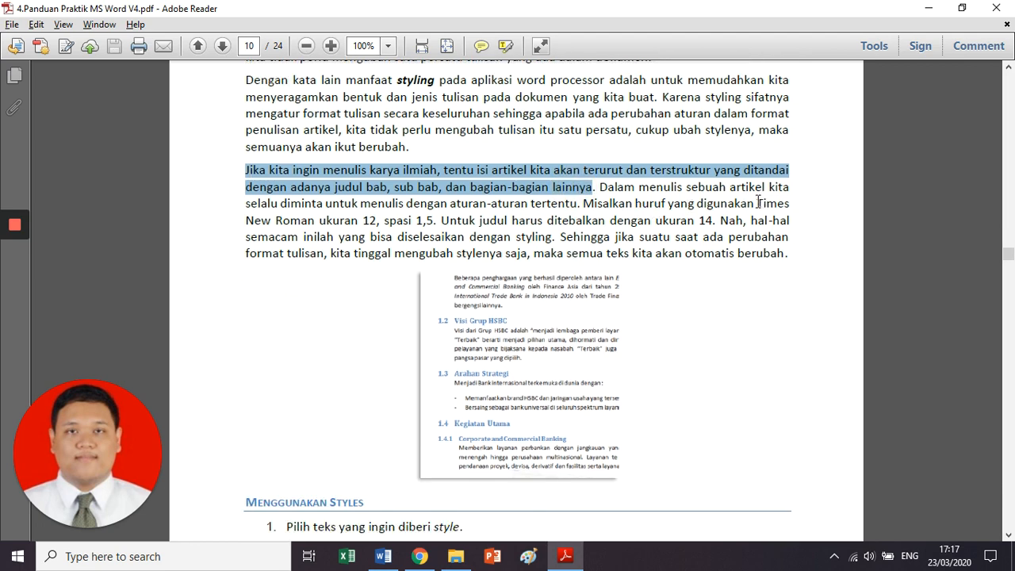
pyautogui.moveTo(757, 203); pyautogui.dragTo(714, 224)
pyautogui.click(636, 236)
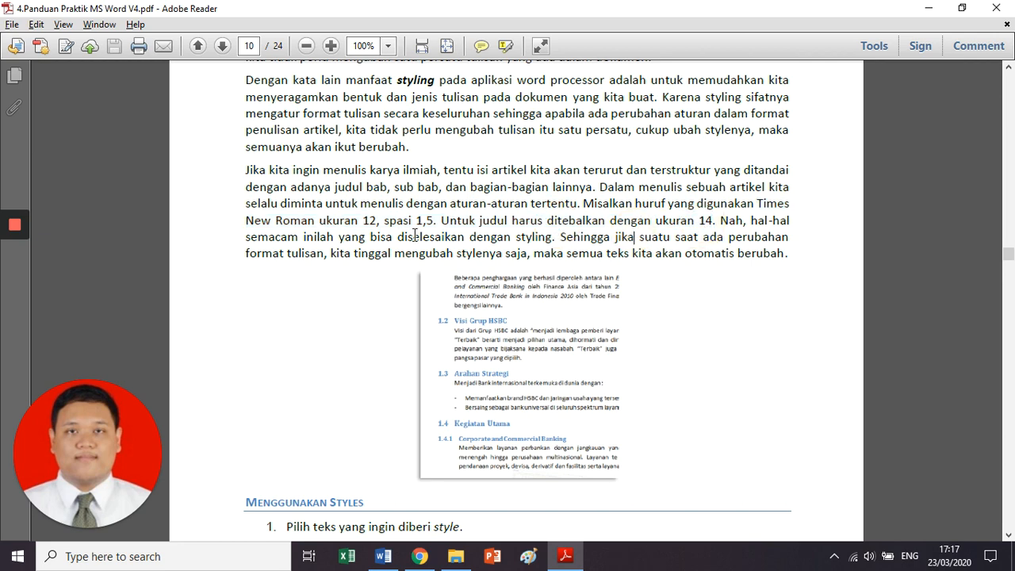
pyautogui.moveTo(370, 237); pyautogui.dragTo(551, 237)
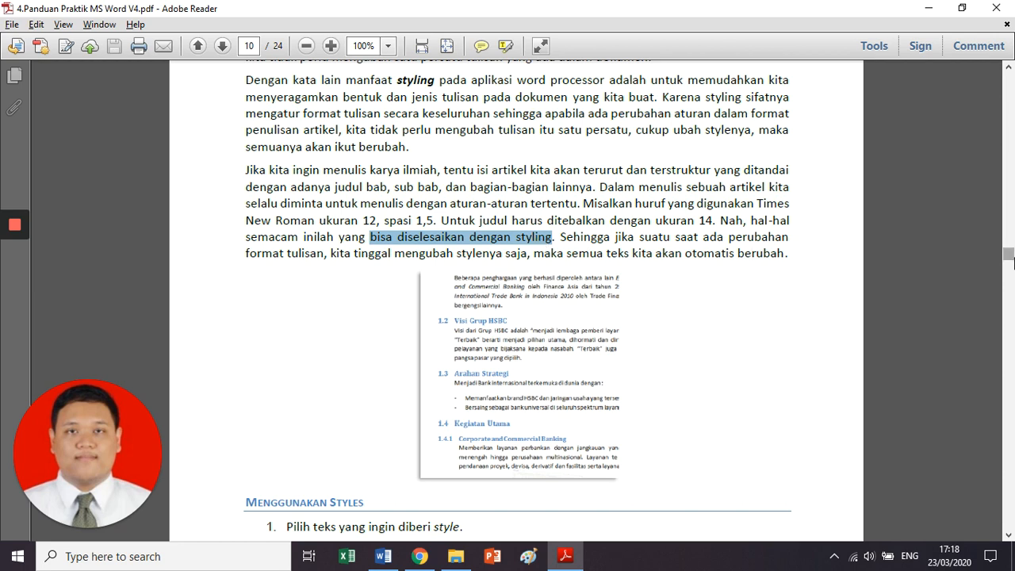
pyautogui.moveTo(1014, 260); pyautogui.dragTo(1014, 261)
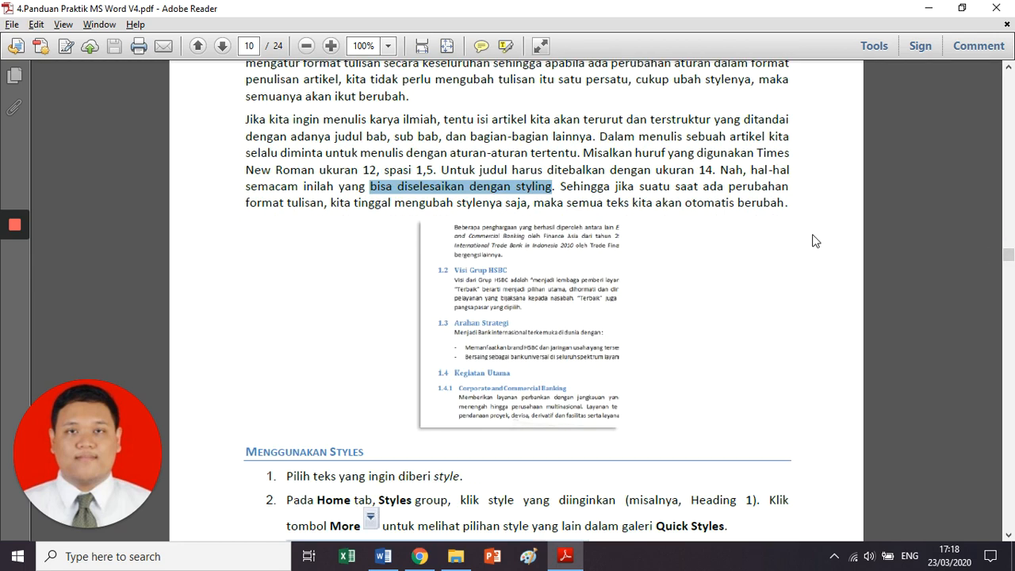
pyautogui.scroll(1, 816, 241)
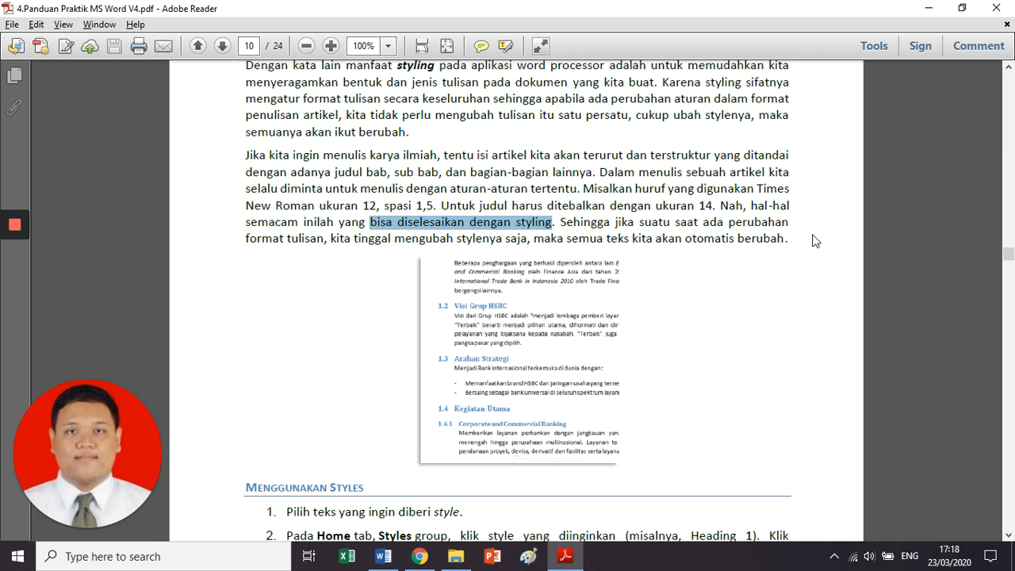
# Step: Read the "Menggunakan Styles" instructions on selecting text, applying a style such as Heading 1 and opening the Quick Styles gallery
pyautogui.scroll(-3, 814, 240)
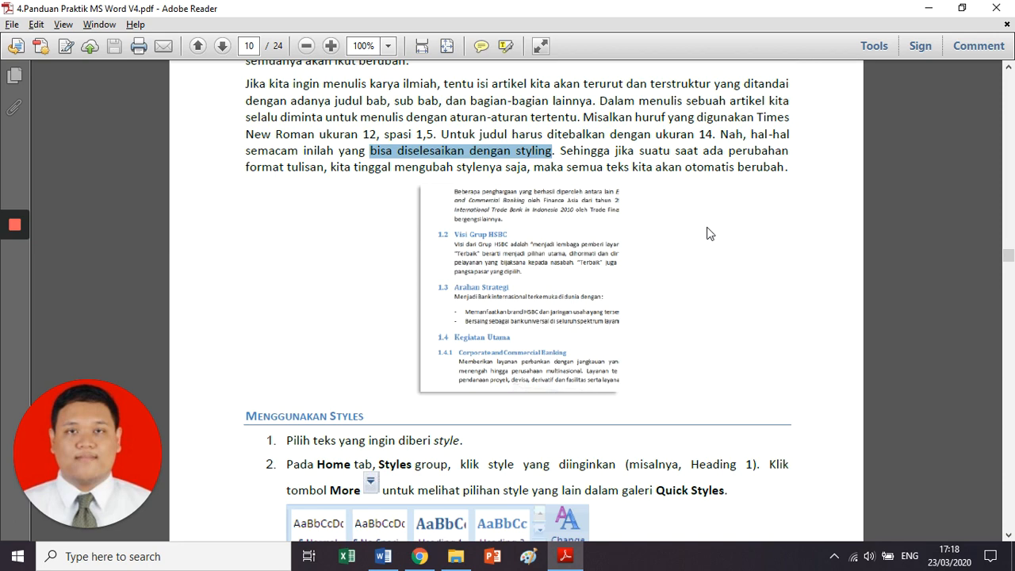
pyautogui.scroll(-2, 709, 233)
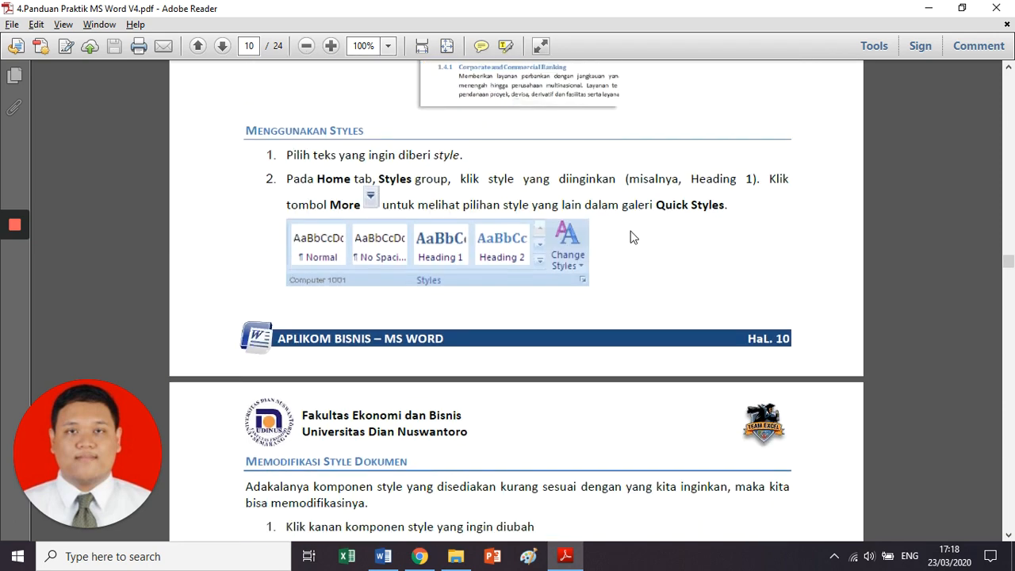
pyautogui.moveTo(247, 131); pyautogui.dragTo(371, 145)
pyautogui.click(373, 155)
pyautogui.click(288, 156)
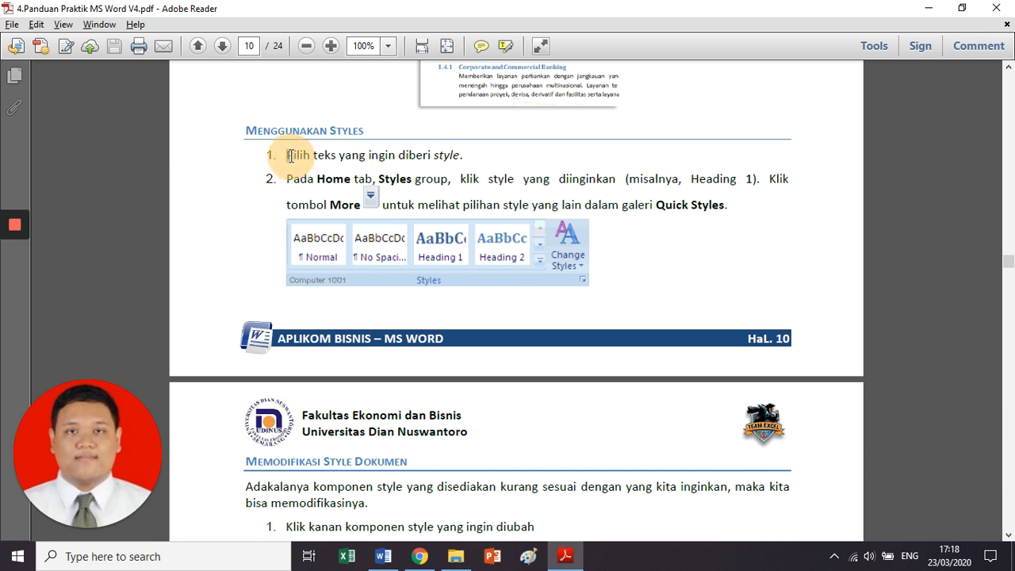
pyautogui.moveTo(289, 156); pyautogui.dragTo(465, 159)
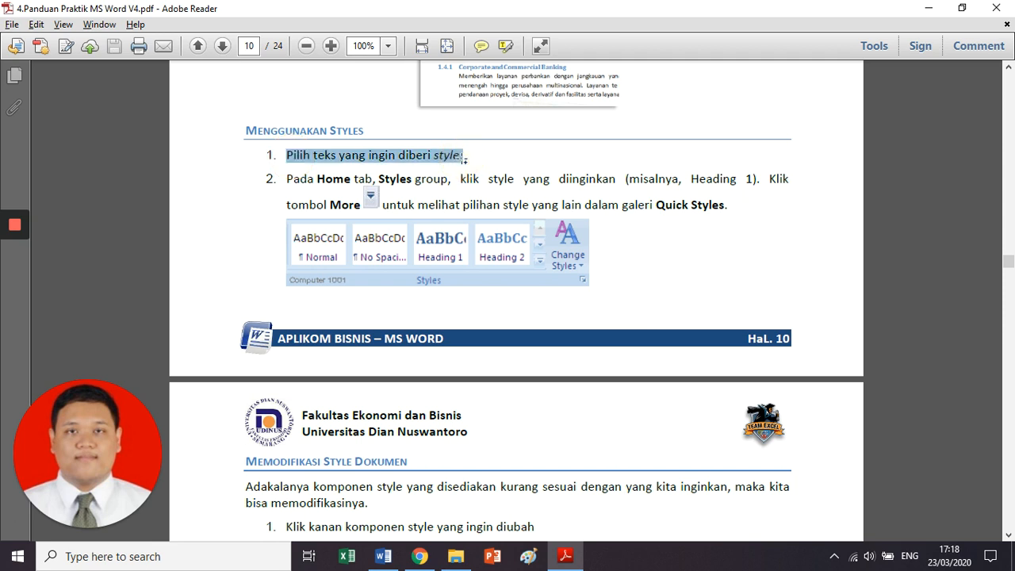
pyautogui.click(463, 158)
pyautogui.click(351, 154)
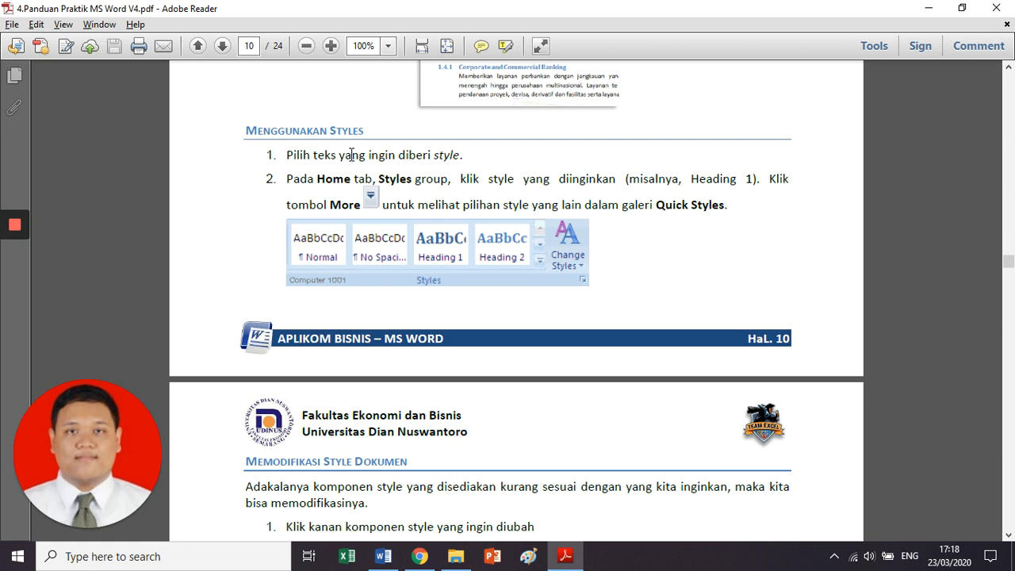
pyautogui.moveTo(295, 176); pyautogui.dragTo(360, 173)
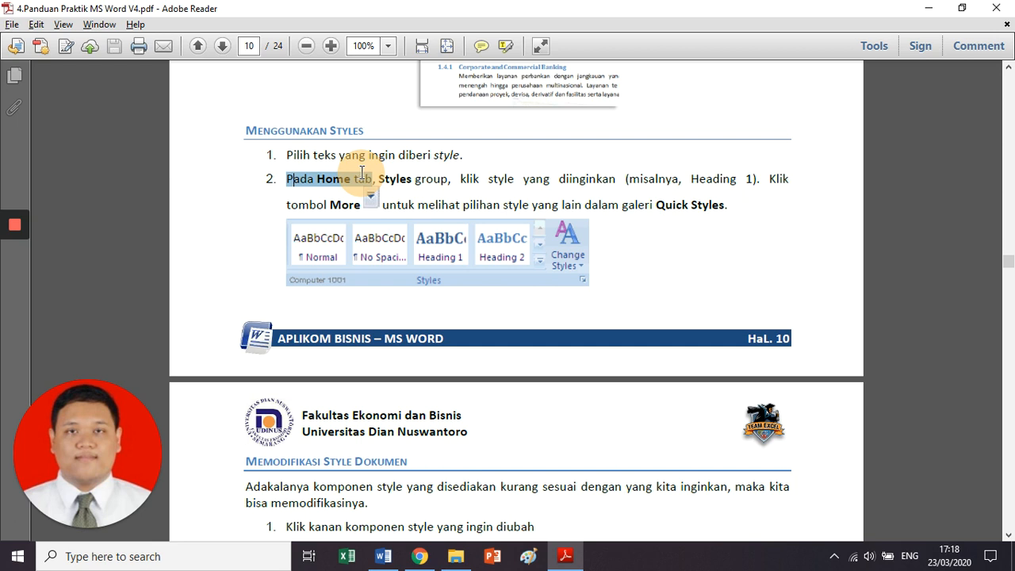
pyautogui.moveTo(362, 173); pyautogui.dragTo(746, 181)
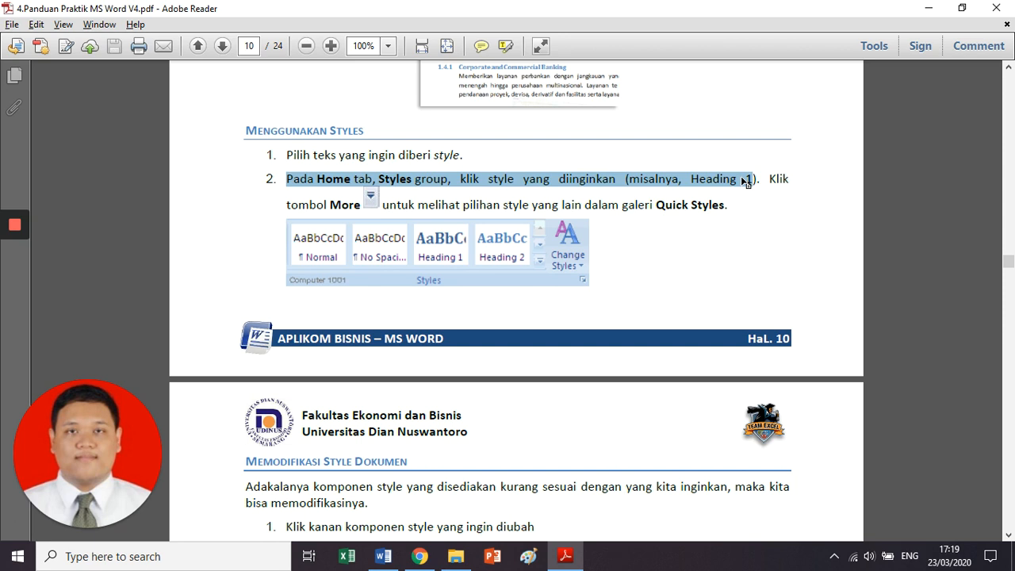
pyautogui.click(448, 252)
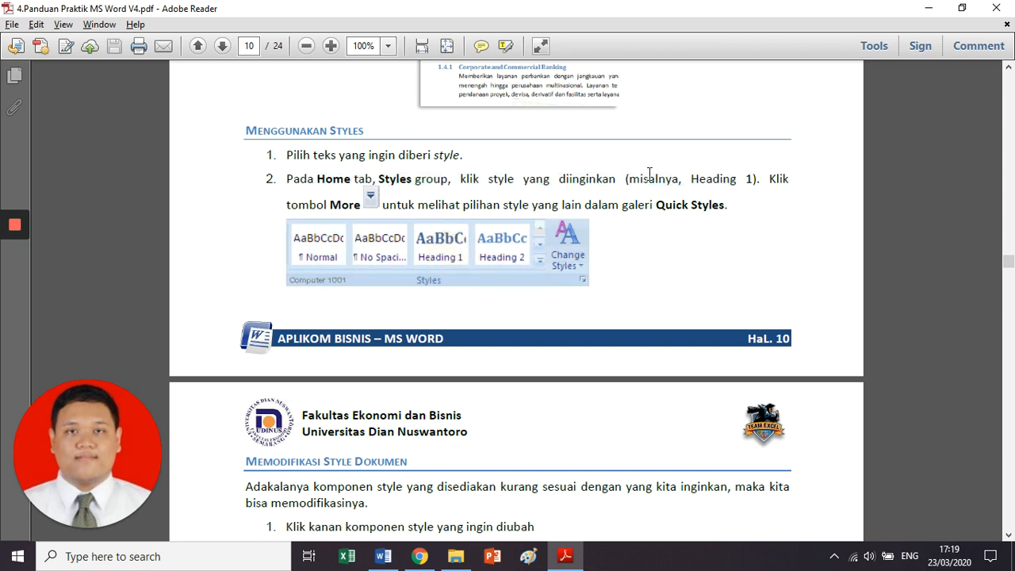
pyautogui.scroll(-1, 649, 174)
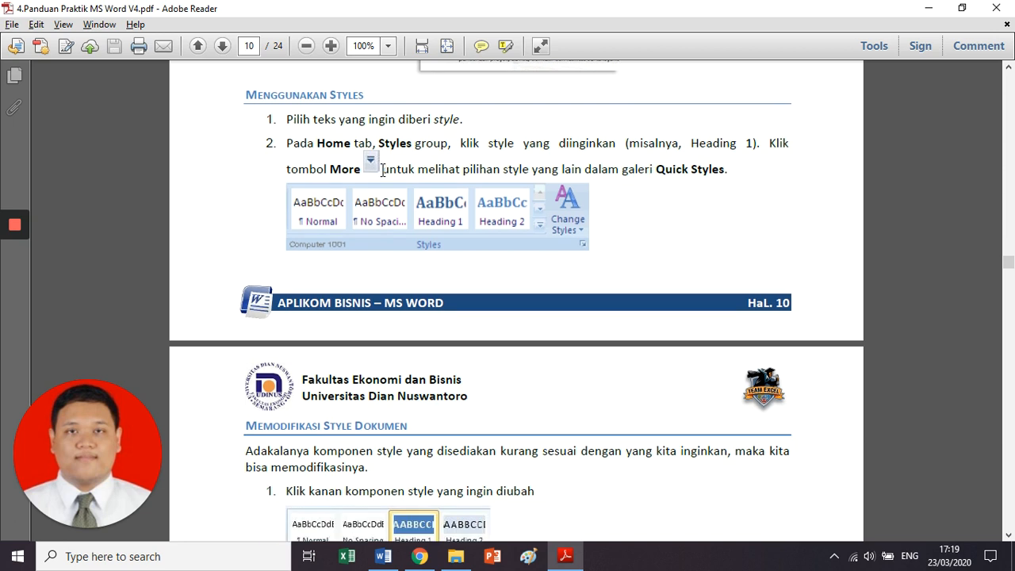
pyautogui.moveTo(383, 170); pyautogui.dragTo(721, 172)
pyautogui.click(702, 204)
# Step: Read the introduction of the "Memodifikasi Style Dokumen" section on page 11, marking its heading and opening sentence
pyautogui.scroll(-1, 703, 204)
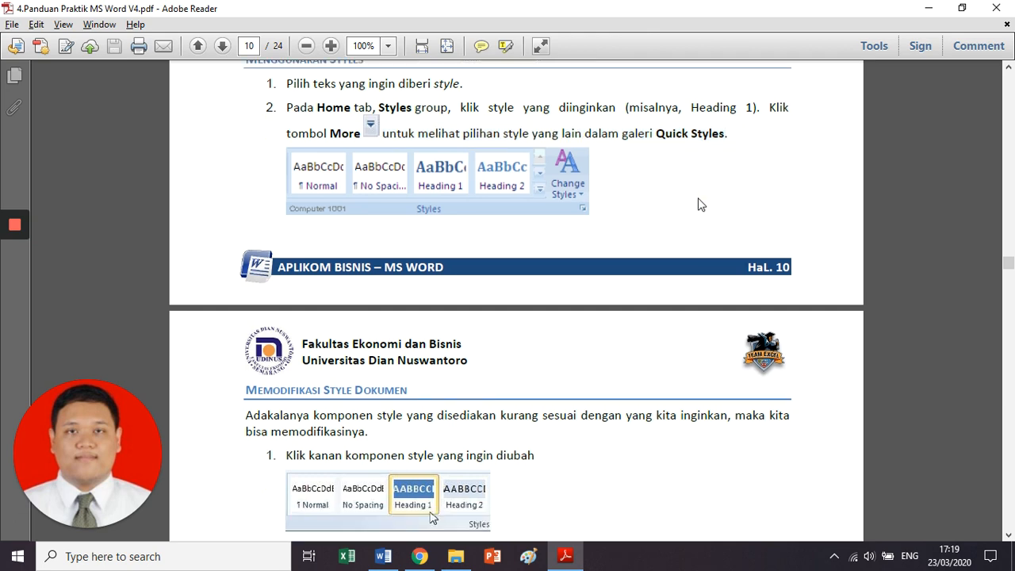
pyautogui.scroll(-4, 701, 204)
pyautogui.scroll(-4, 701, 205)
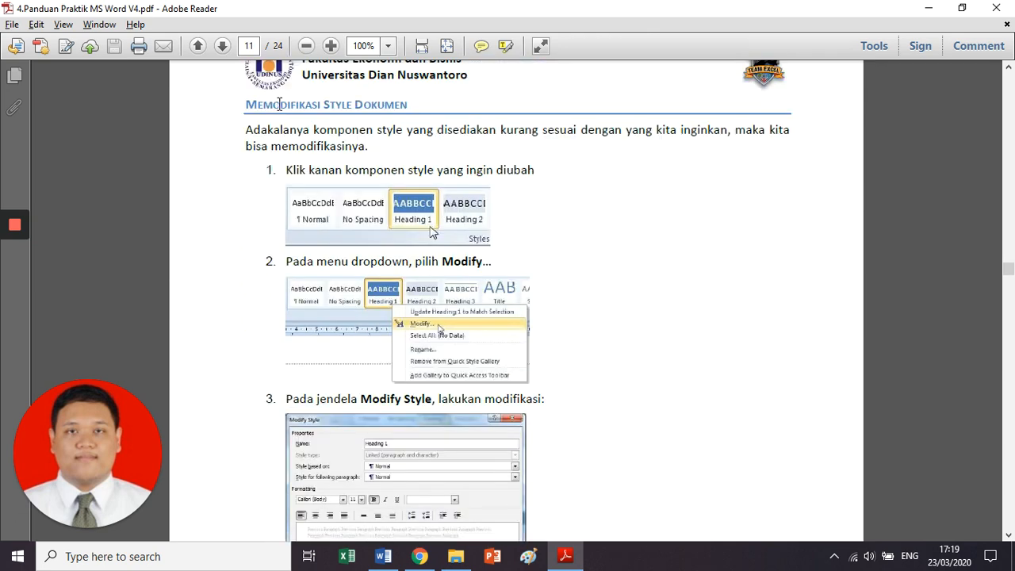
pyautogui.moveTo(243, 104); pyautogui.dragTo(374, 147)
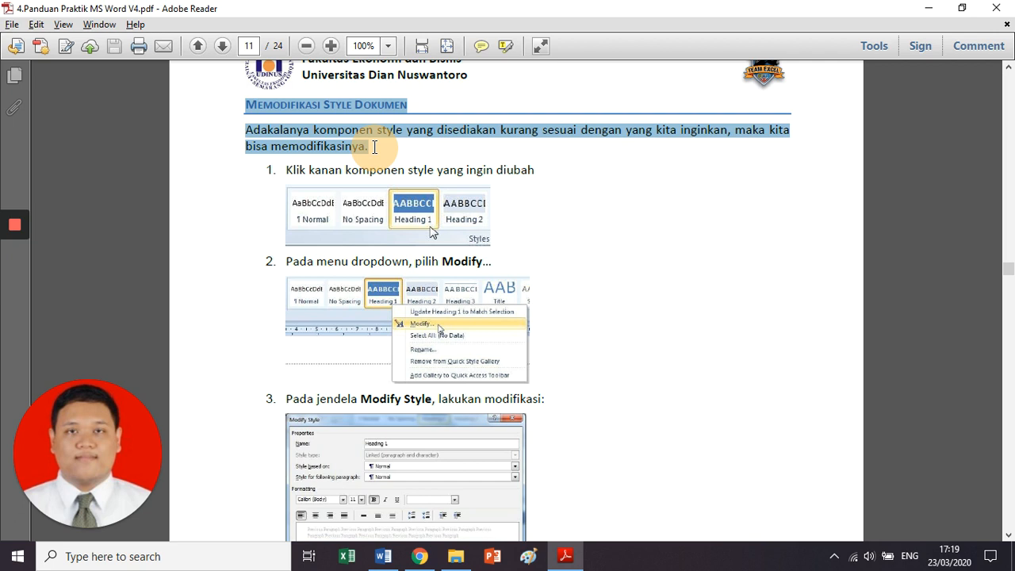
pyautogui.click(374, 147)
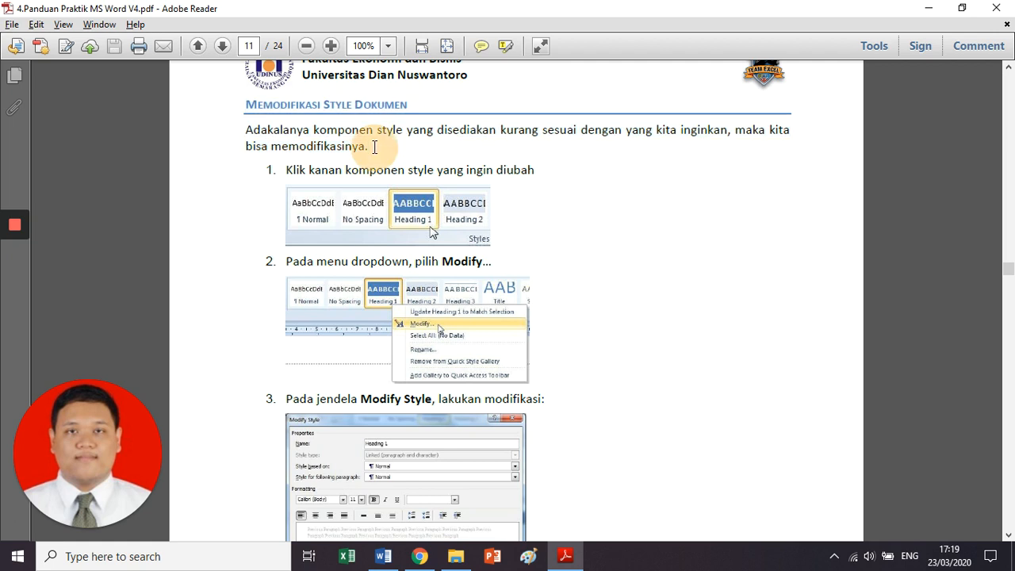
pyautogui.moveTo(244, 105); pyautogui.dragTo(382, 143)
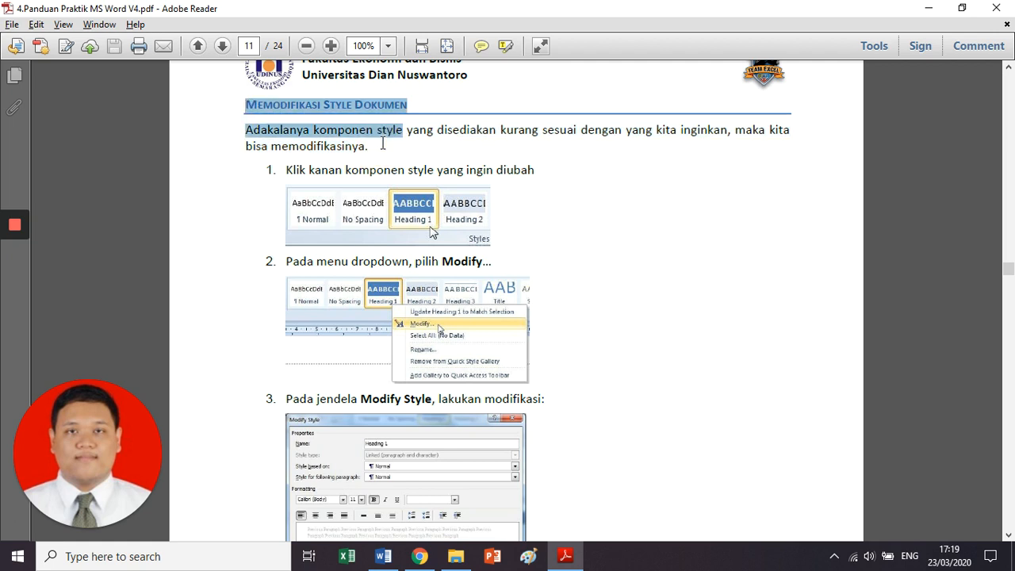
# Step: Switch to the Word document "Contoh Penggunaan Style" and review its title, numbered headings and subheadings across both pages
pyautogui.hotkey('alt', 'Tab')
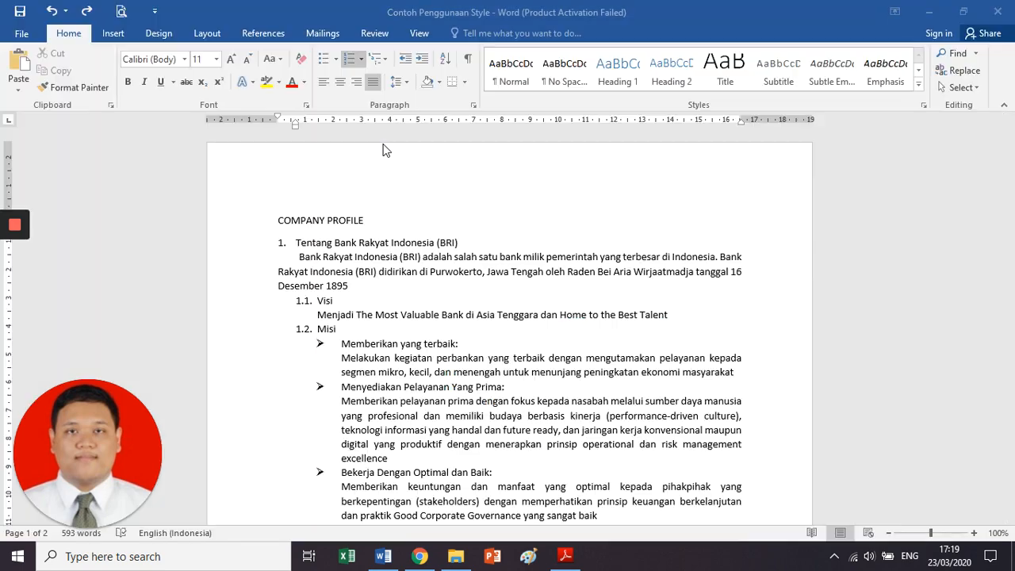
pyautogui.click(401, 223)
pyautogui.scroll(-5, 400, 225)
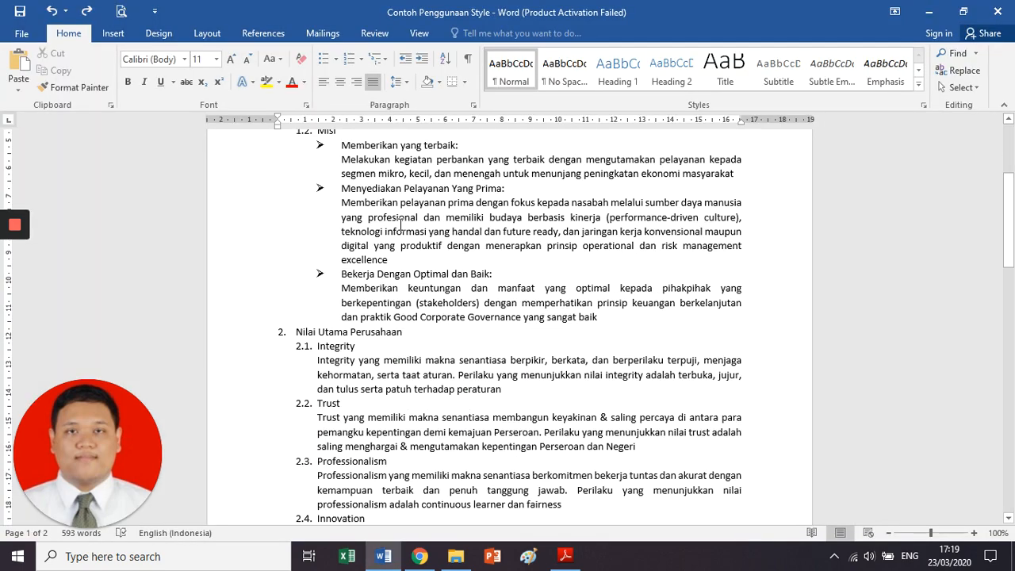
pyautogui.scroll(-15, 400, 225)
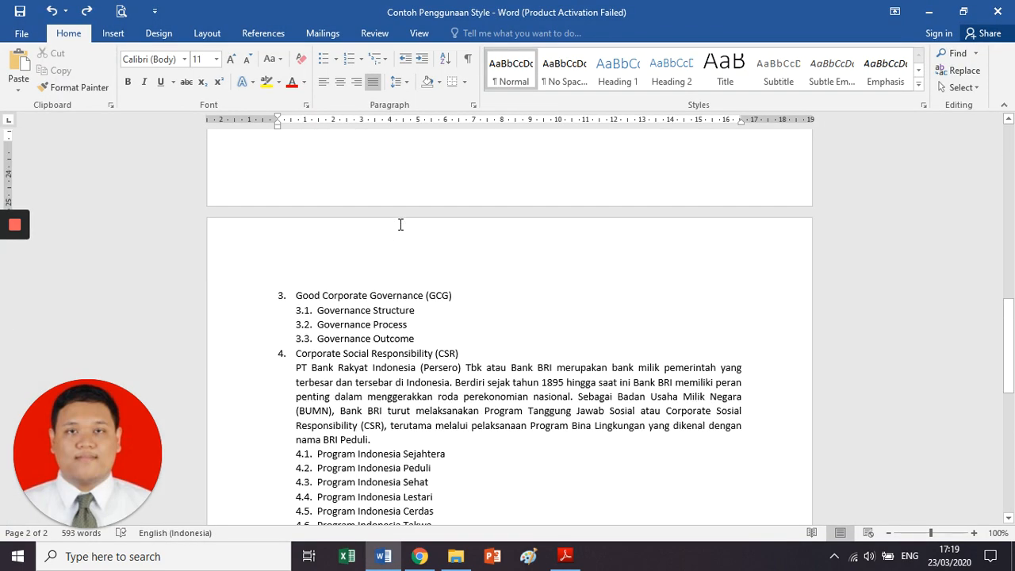
pyautogui.scroll(20, 401, 225)
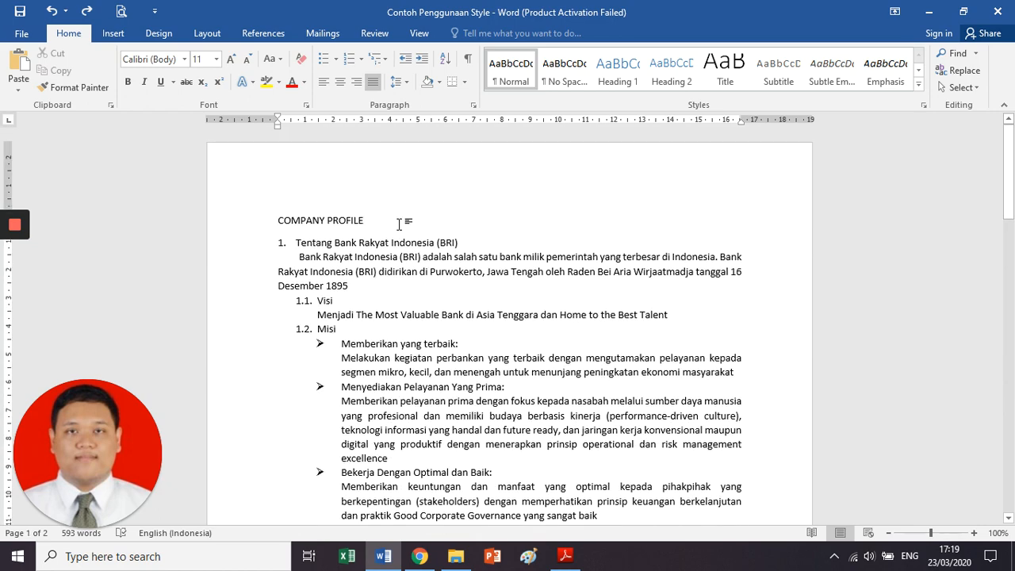
pyautogui.click(392, 241)
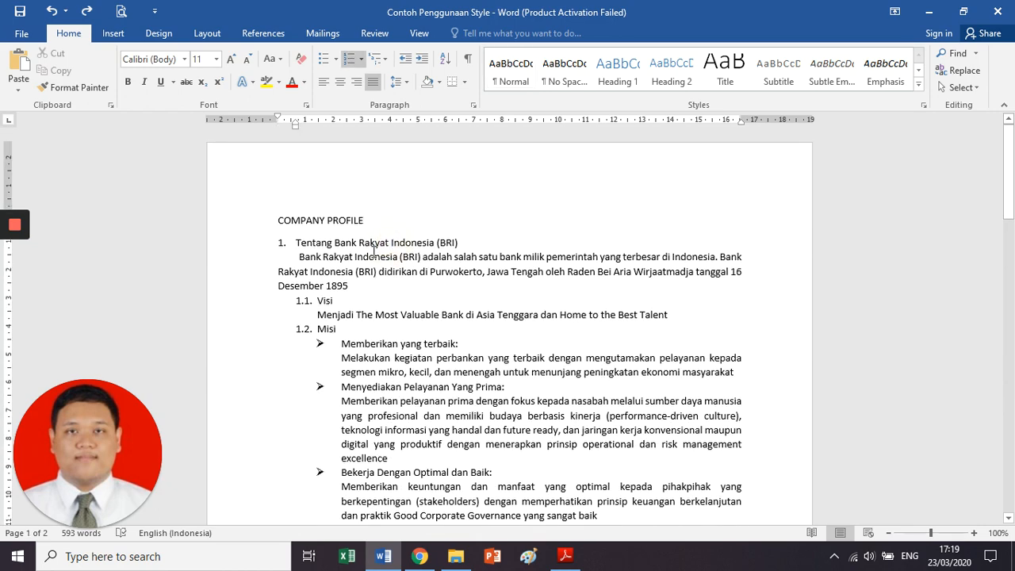
pyautogui.scroll(-4, 374, 251)
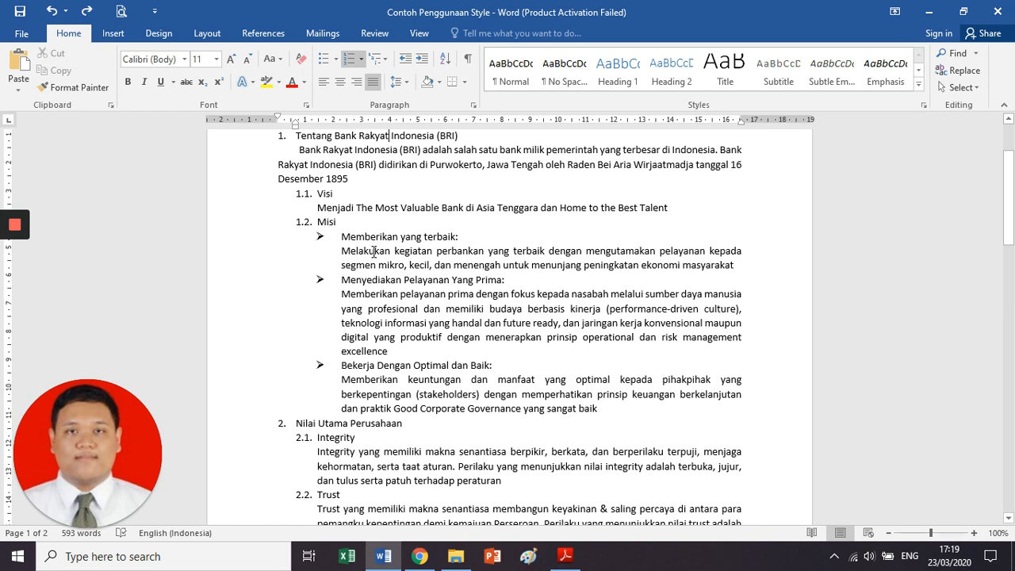
pyautogui.scroll(-5, 373, 250)
pyautogui.scroll(9, 336, 223)
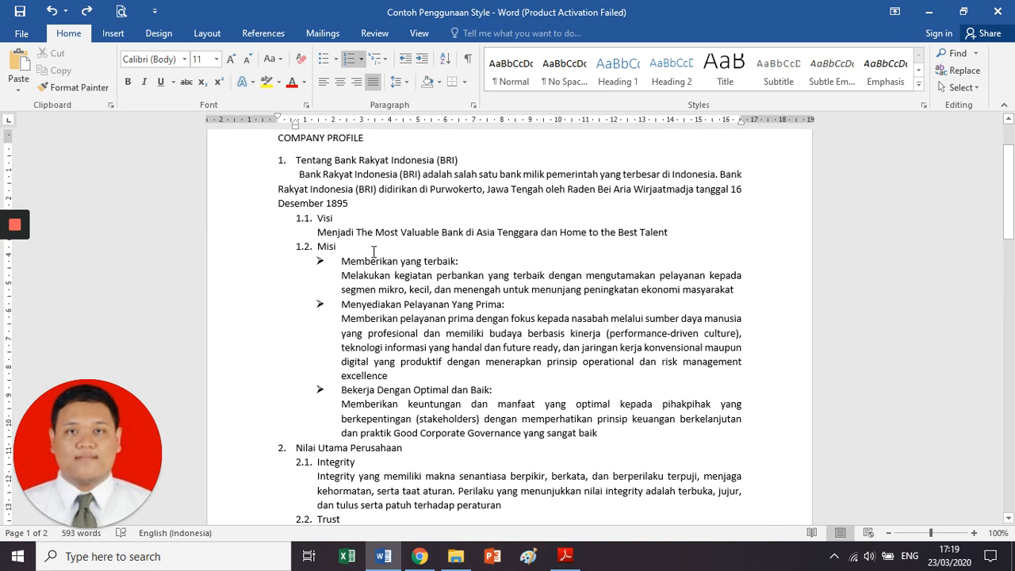
pyautogui.click(336, 223)
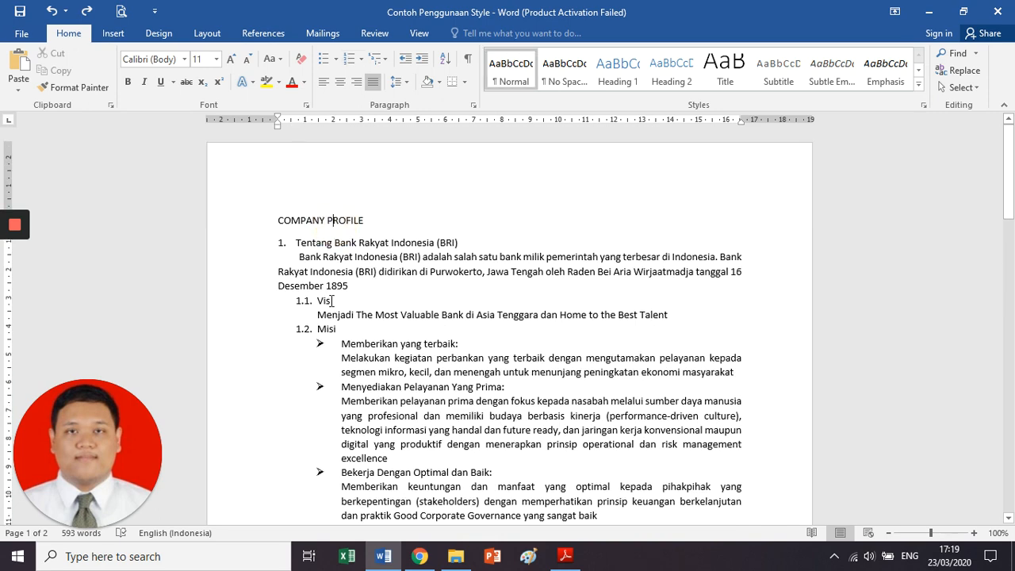
# Step: Review the numbered headings, Visi and Misi subheadings and bulleted items of the company profile document
pyautogui.click(322, 242)
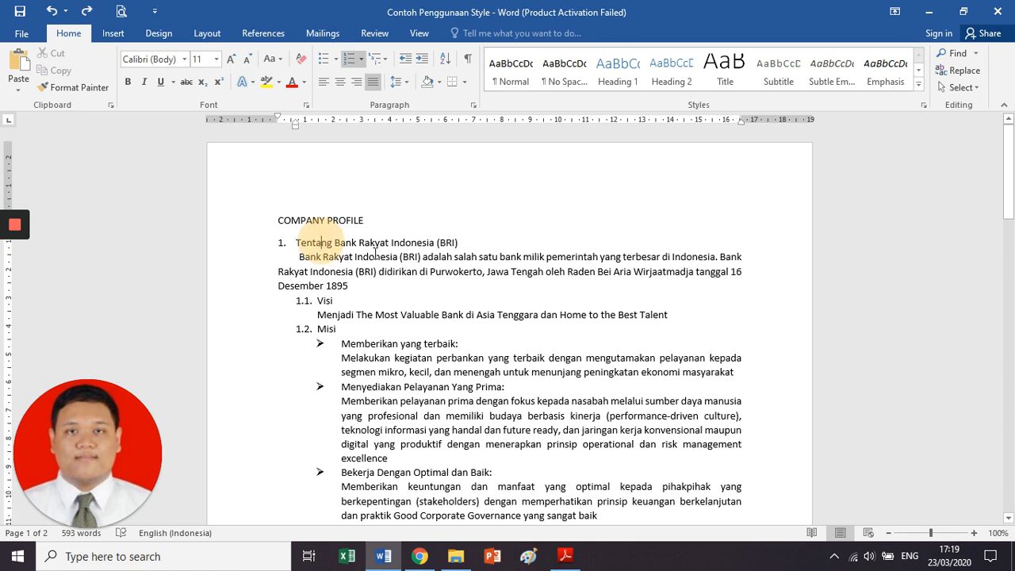
pyautogui.scroll(-1, 323, 270)
pyautogui.click(322, 263)
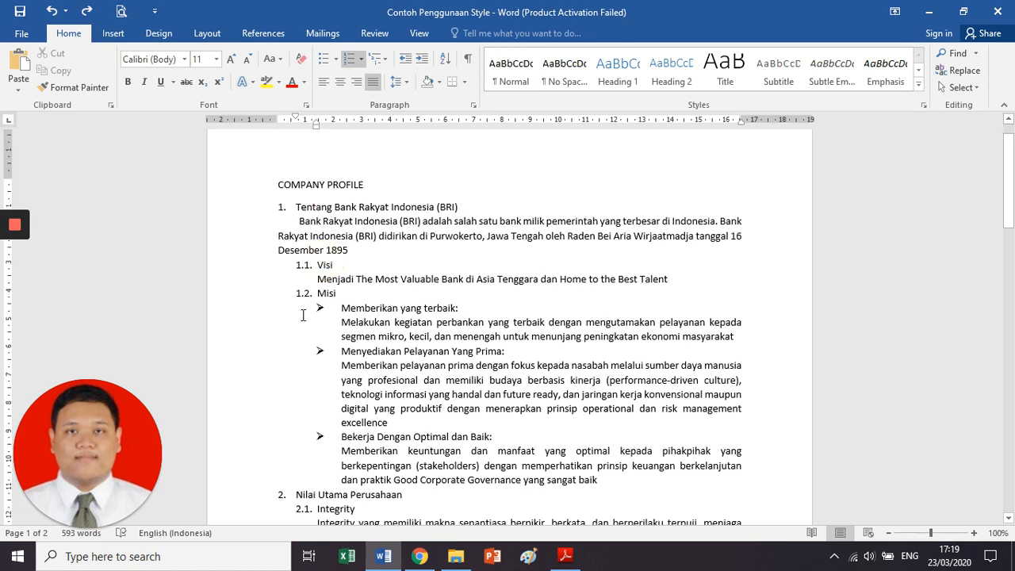
pyautogui.scroll(-2, 303, 314)
pyautogui.click(355, 236)
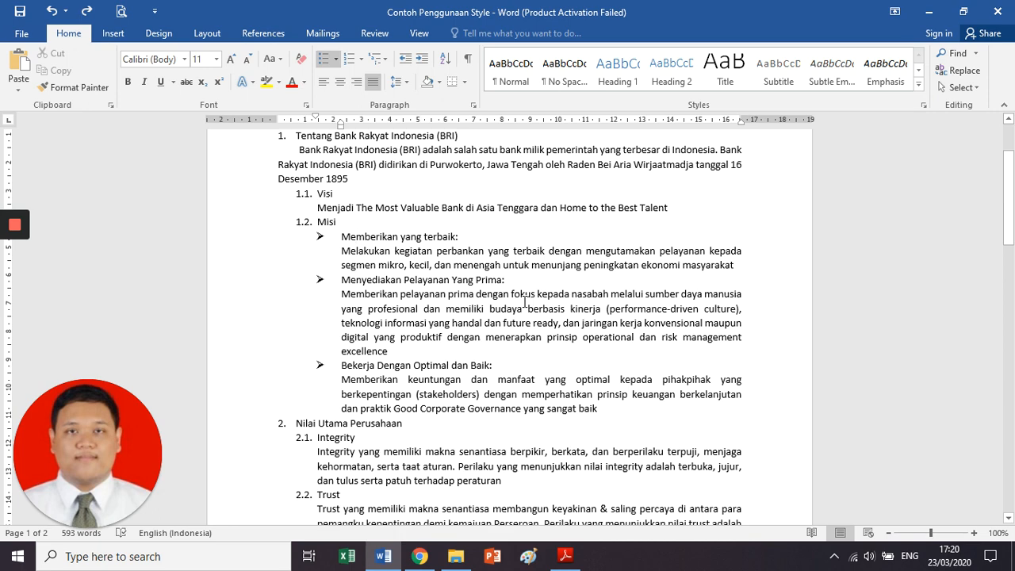
pyautogui.scroll(-6, 524, 302)
pyautogui.scroll(5, 519, 303)
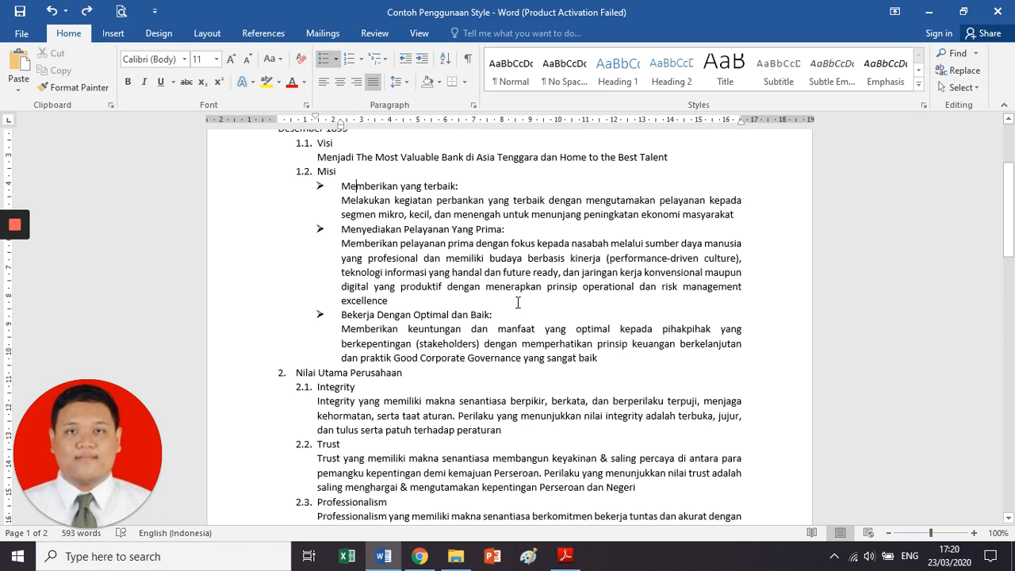
pyautogui.scroll(3, 517, 302)
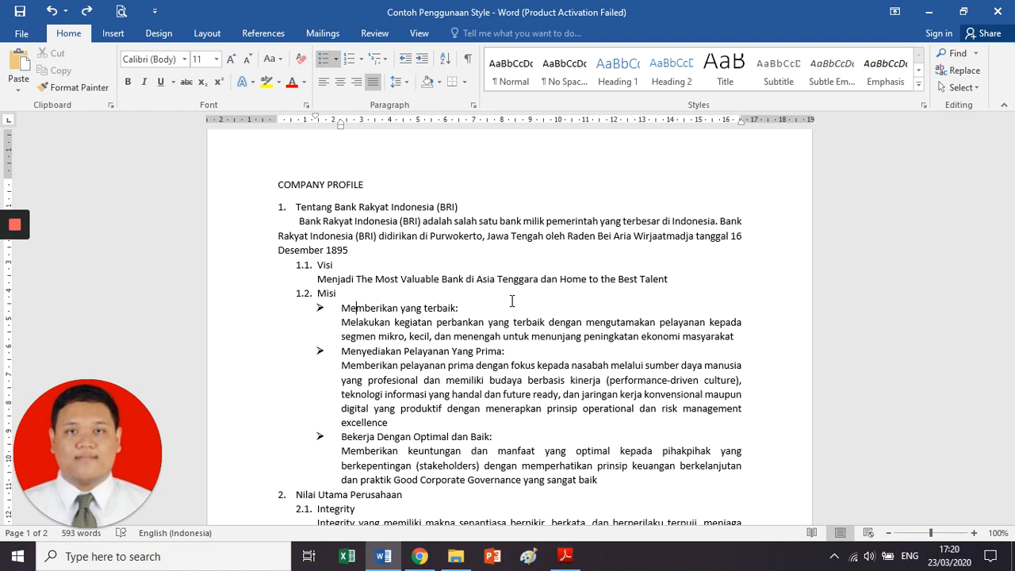
# Step: Apply the Title style to the "COMPANY PROFILE" line at the start of the document
pyautogui.click(321, 184)
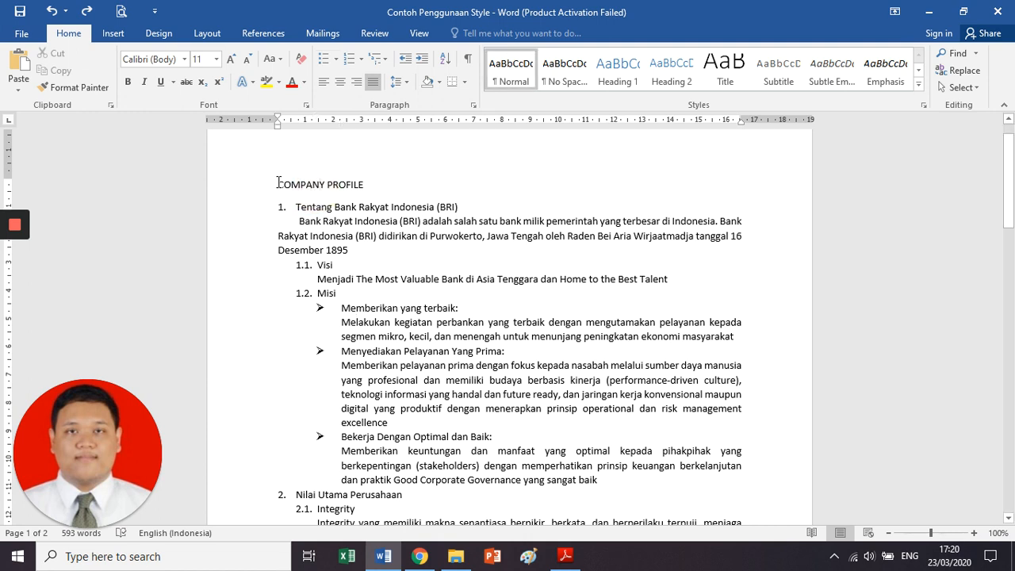
pyautogui.click(279, 182)
pyautogui.moveTo(279, 182); pyautogui.dragTo(364, 184)
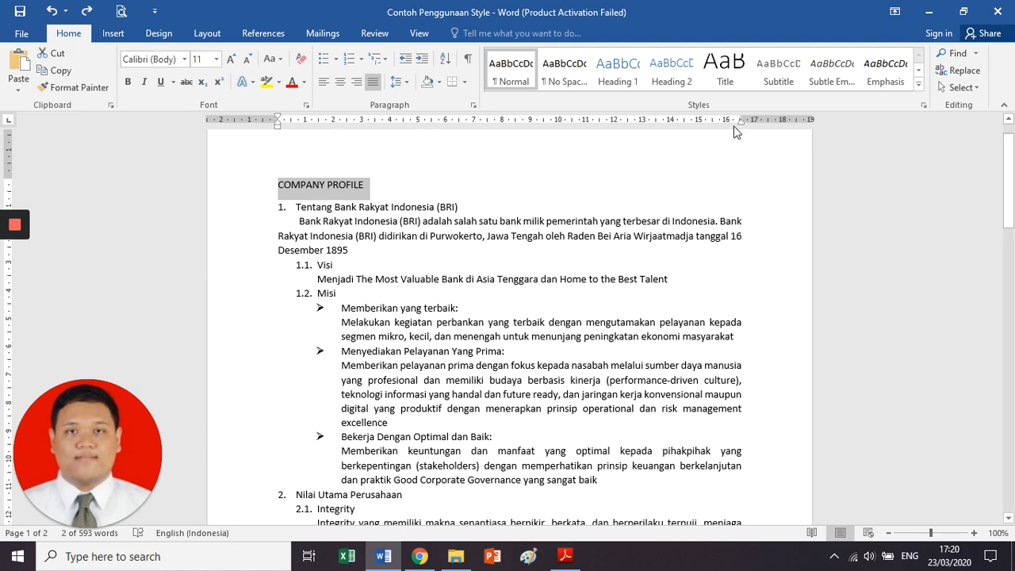
pyautogui.click(725, 79)
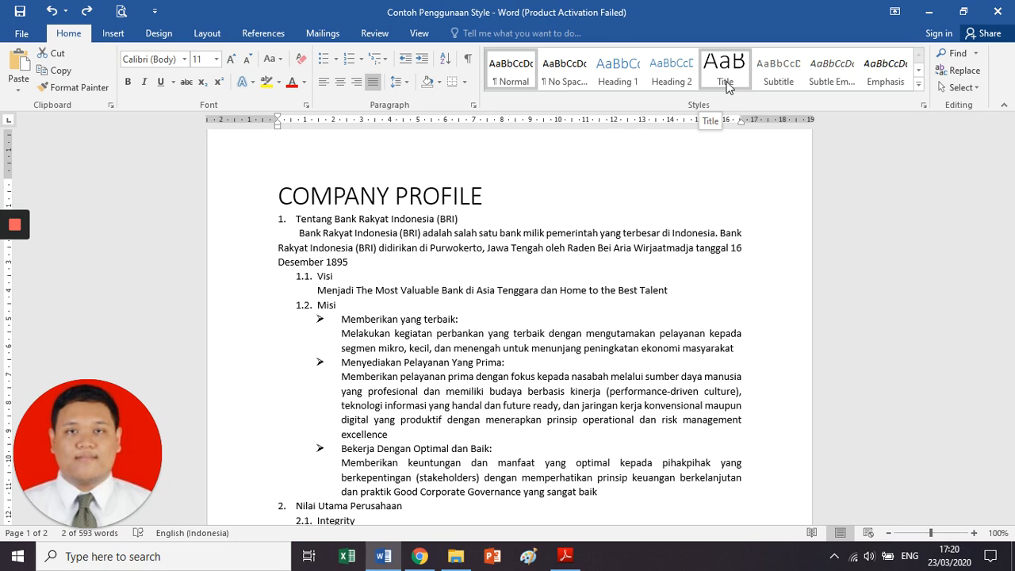
pyautogui.click(725, 79)
pyautogui.click(511, 250)
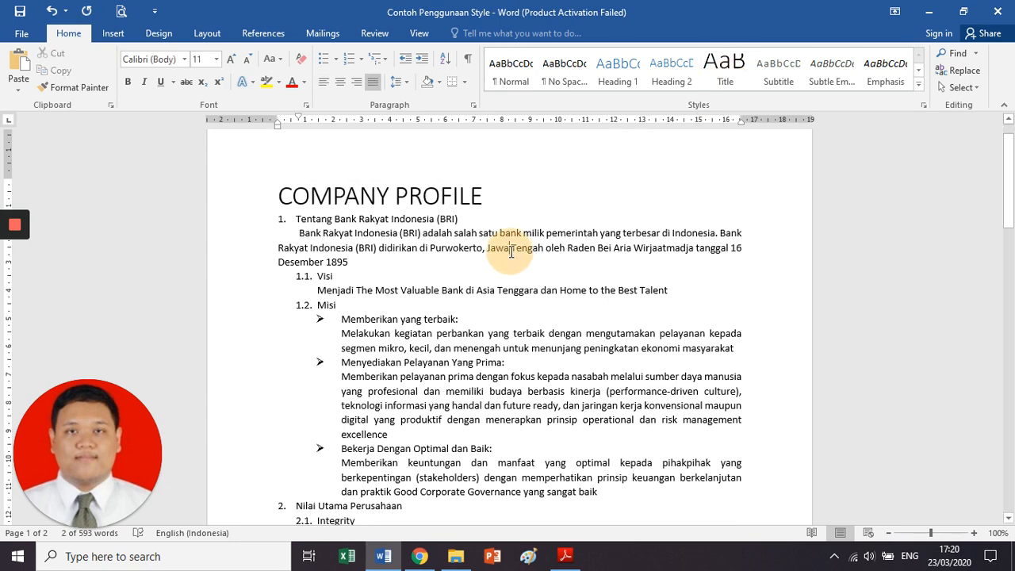
# Step: Try centring the "COMPANY PROFILE" title directly, and revert it to left alignment
pyautogui.click(420, 197)
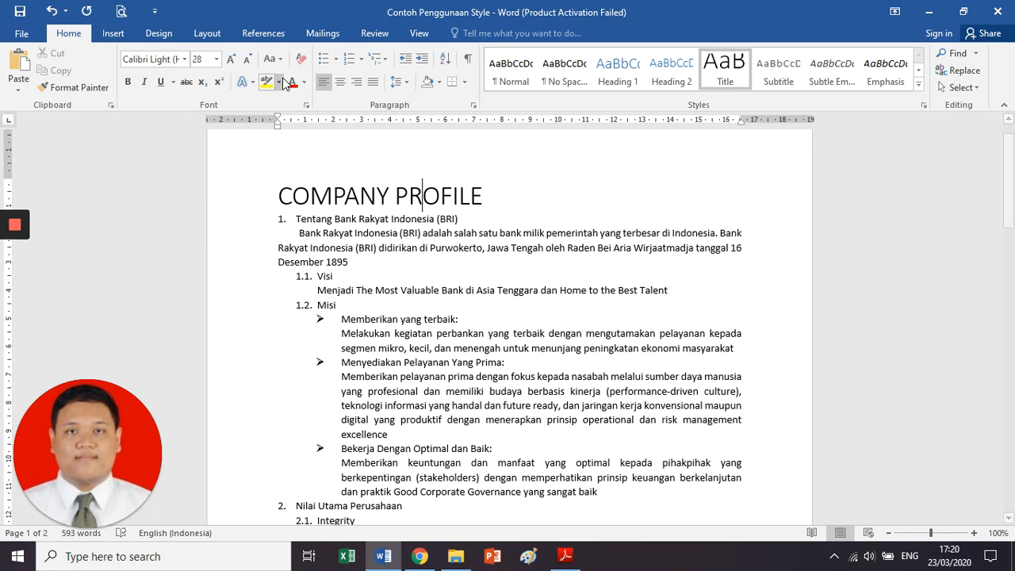
pyautogui.click(340, 82)
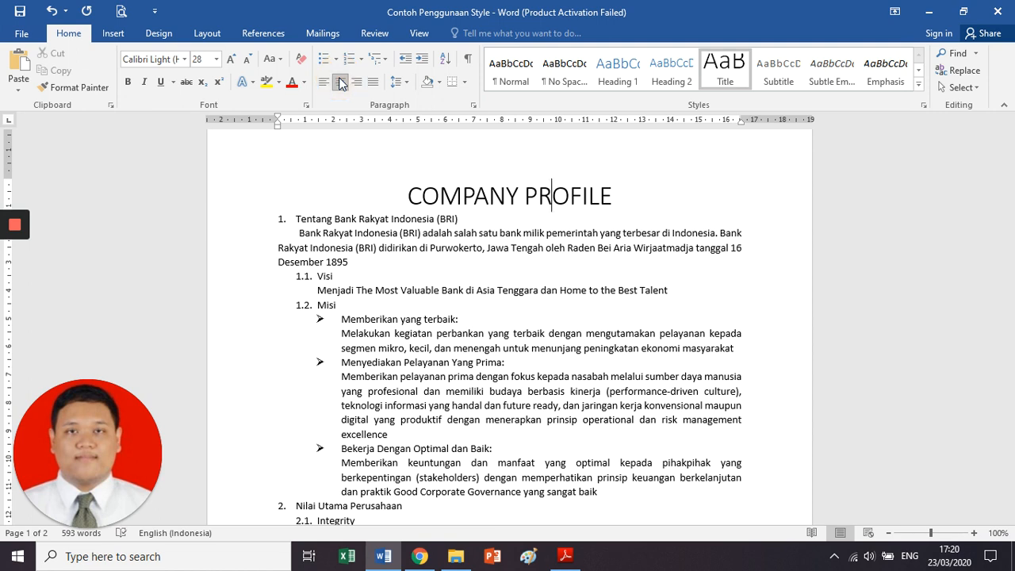
pyautogui.click(340, 83)
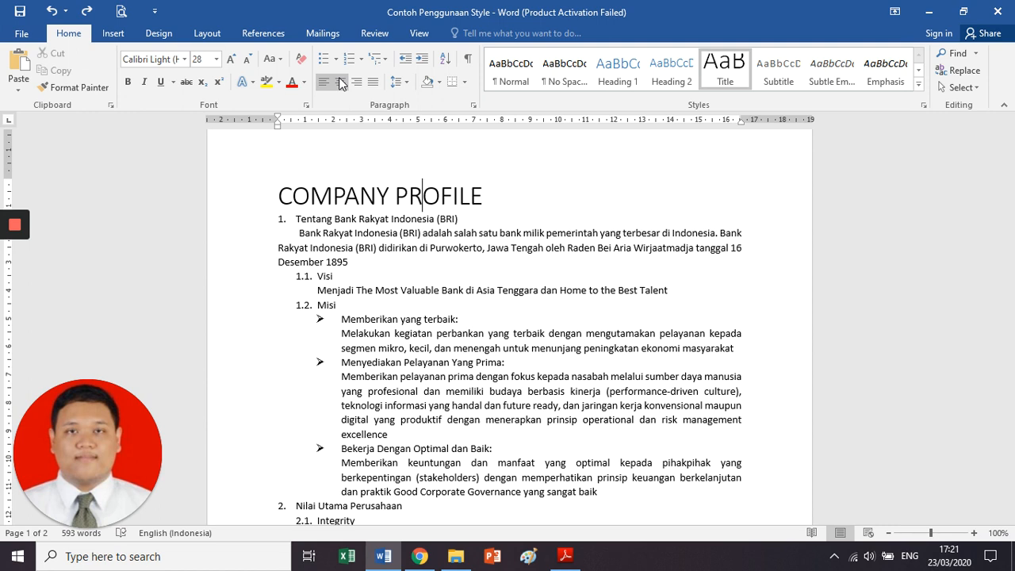
# Step: Switch to the PDF guide in Adobe Reader and read steps 1 and 2 on choosing a style component and its Modify option
pyautogui.hotkey('alt', 'Tab')
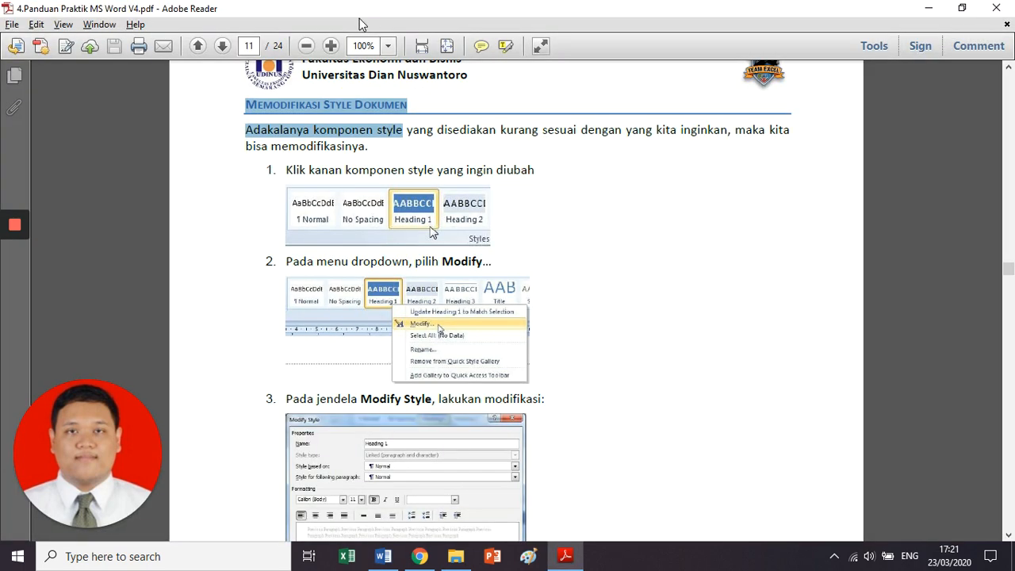
pyautogui.click(436, 152)
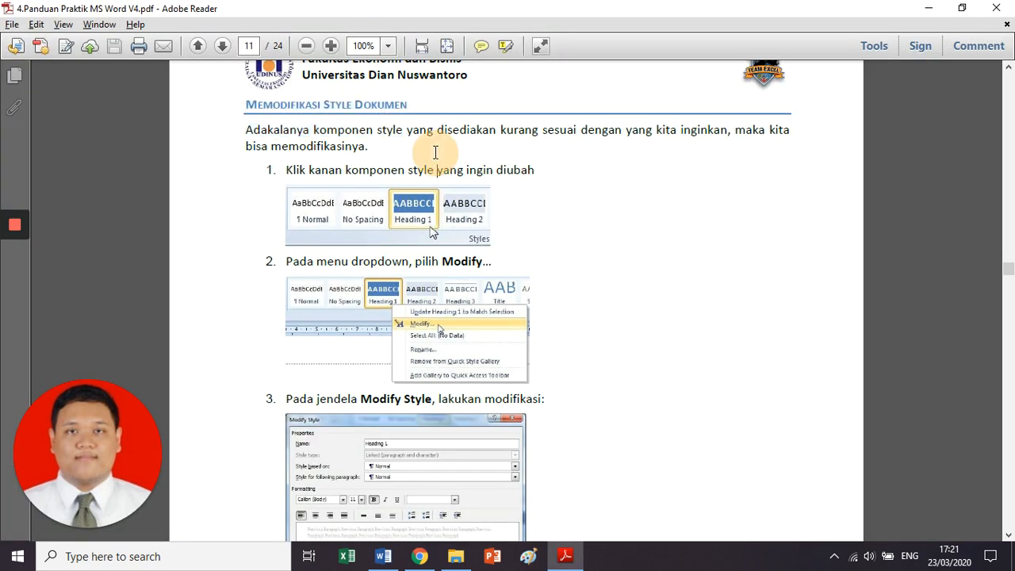
pyautogui.moveTo(286, 169); pyautogui.dragTo(520, 169)
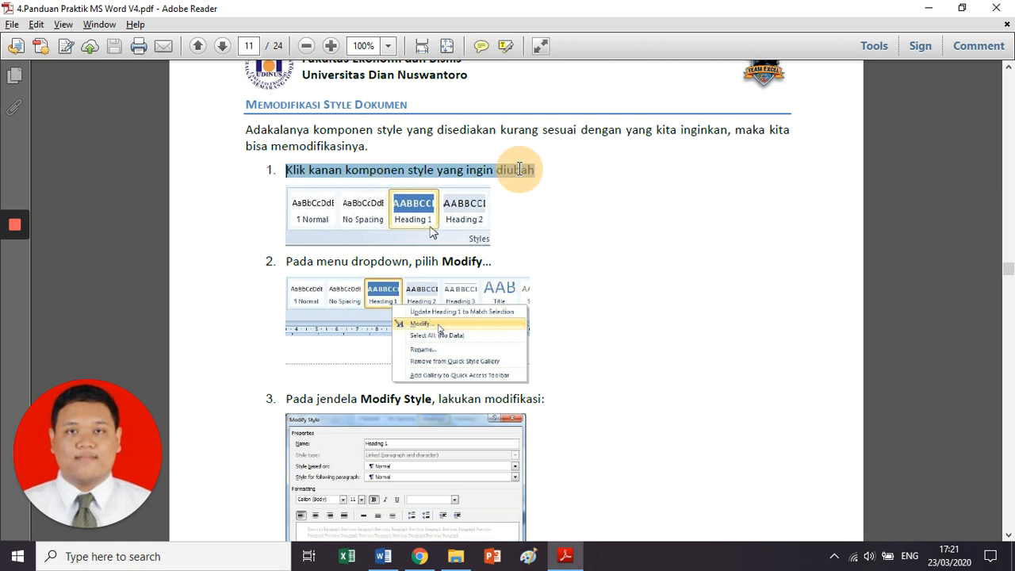
pyautogui.click(428, 217)
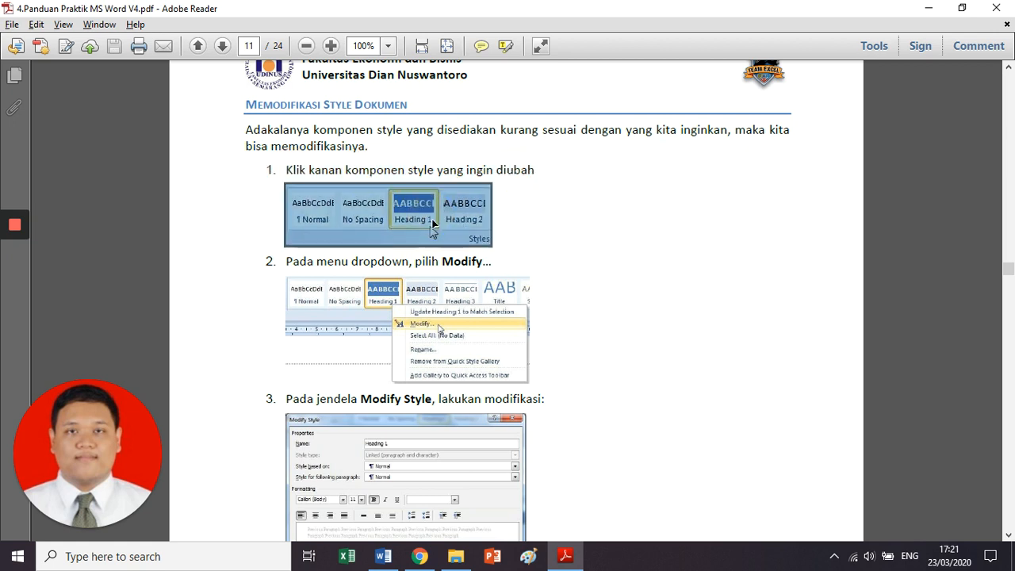
pyautogui.click(429, 222)
pyautogui.scroll(-2, 436, 226)
pyautogui.click(414, 259)
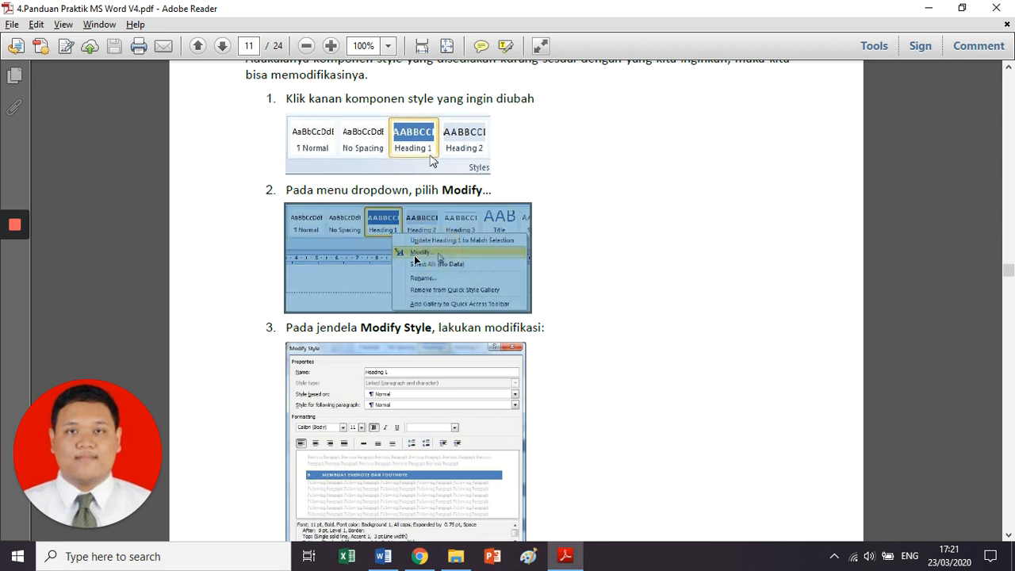
pyautogui.click(414, 259)
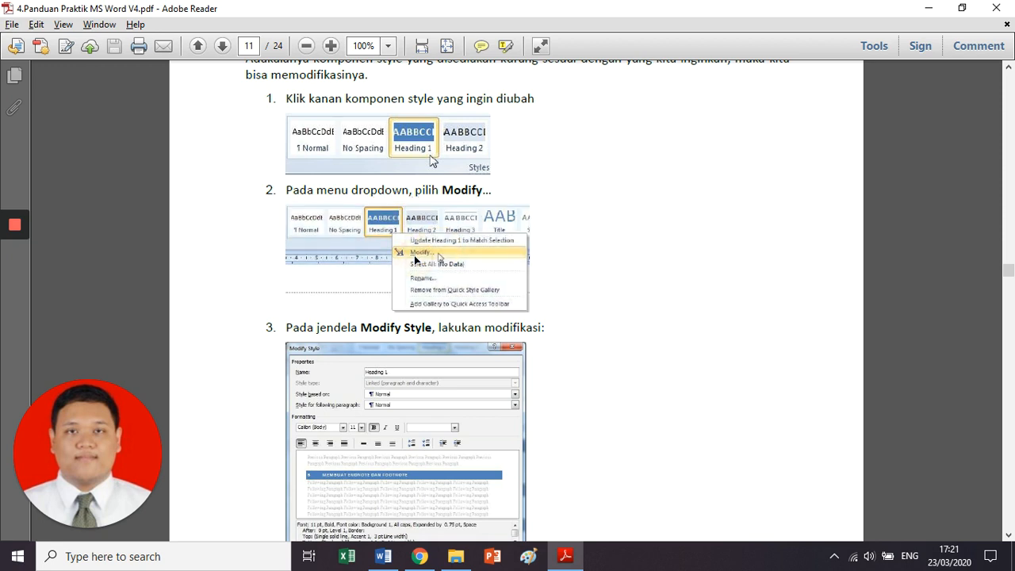
# Step: Read step 3 of the guide and examine the Modify Style dialog illustration with its formatting options
pyautogui.scroll(-4, 414, 259)
pyautogui.click(404, 253)
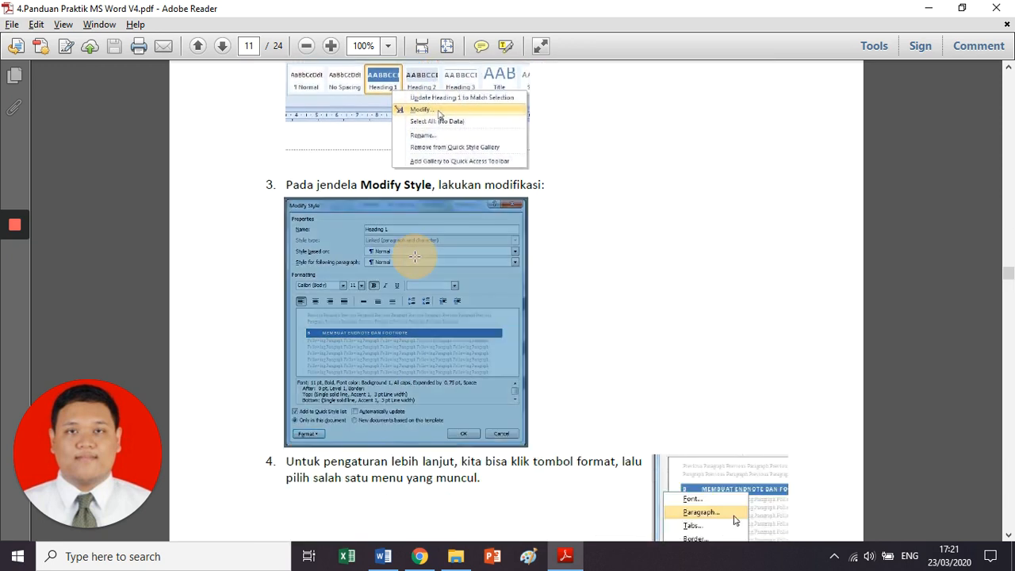
pyautogui.click(494, 323)
pyautogui.scroll(-1, 494, 323)
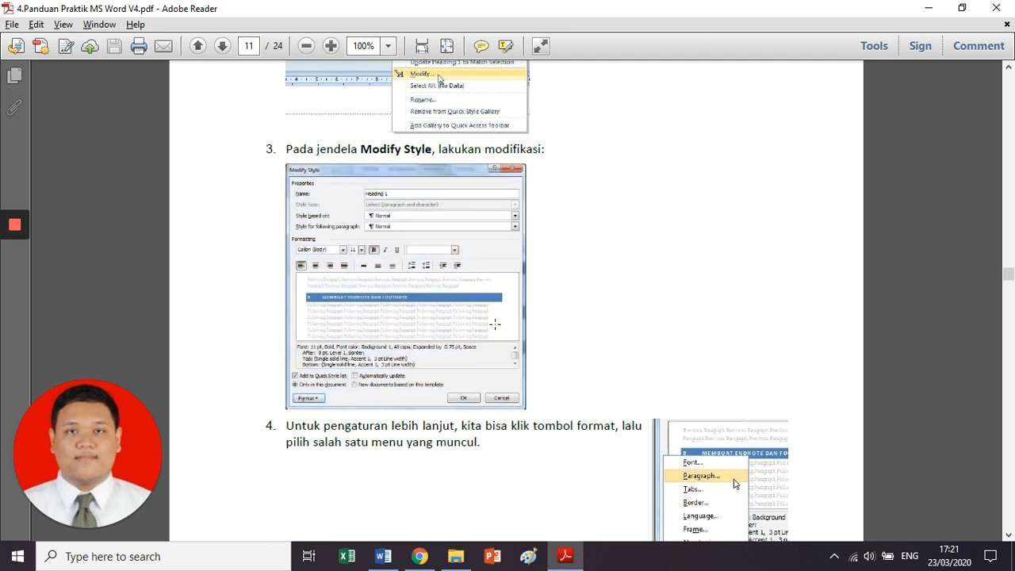
pyautogui.click(504, 260)
pyautogui.click(504, 260)
pyautogui.click(505, 260)
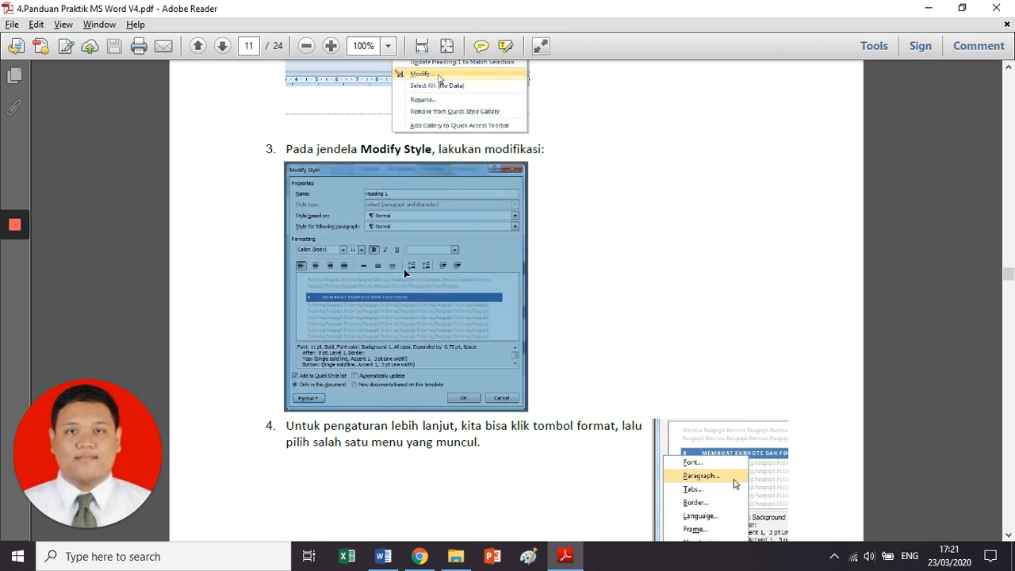
pyautogui.click(343, 274)
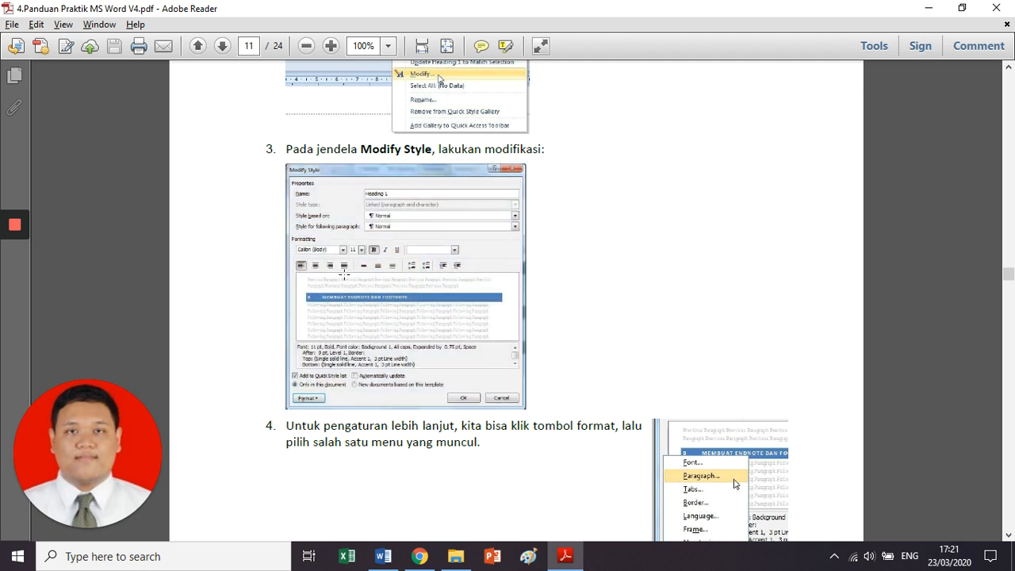
# Step: Read step 4 of the guide on advanced settings and examine the pictured Format menu
pyautogui.scroll(-5, 343, 273)
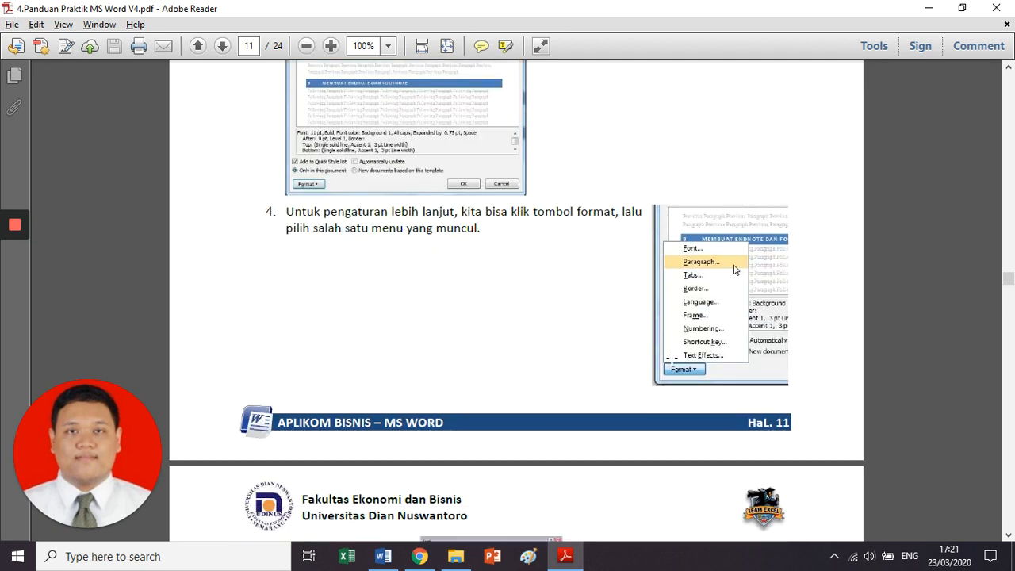
pyautogui.click(696, 363)
pyautogui.click(700, 363)
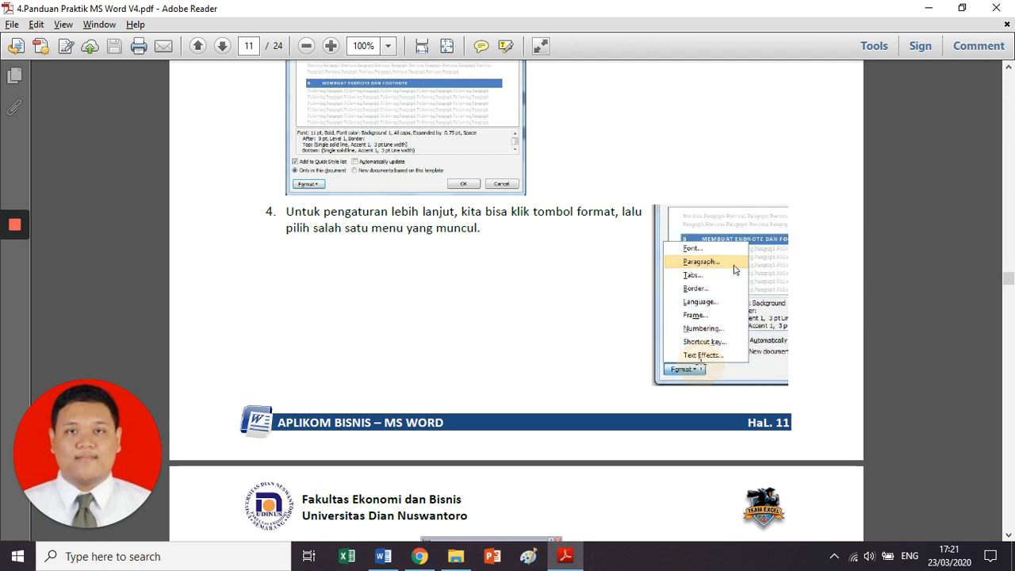
pyautogui.click(686, 371)
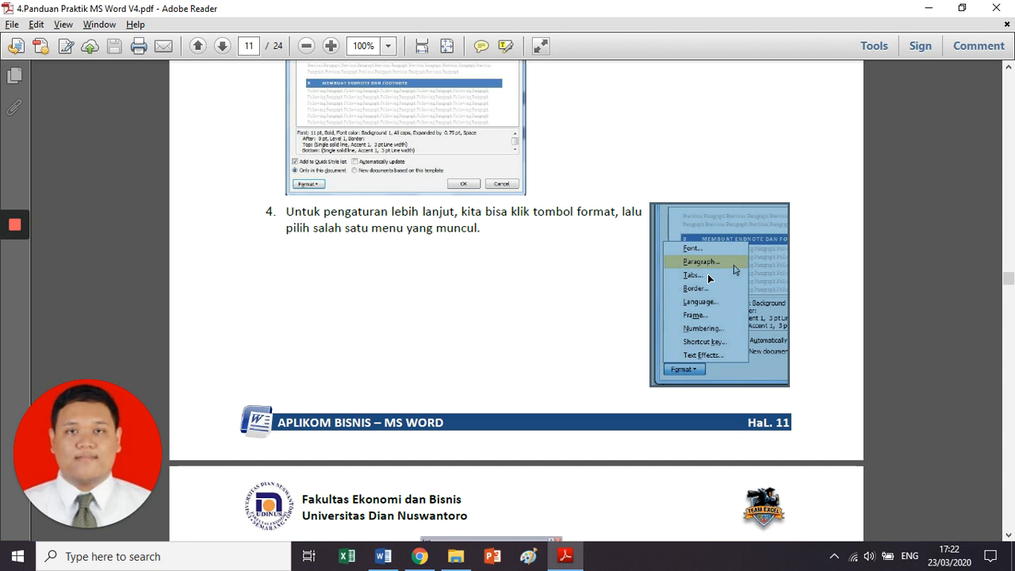
# Step: Enlarge the page 12 diagram to 139% and examine the central Modify Style dialog with its Format menu
pyautogui.scroll(-6, 708, 278)
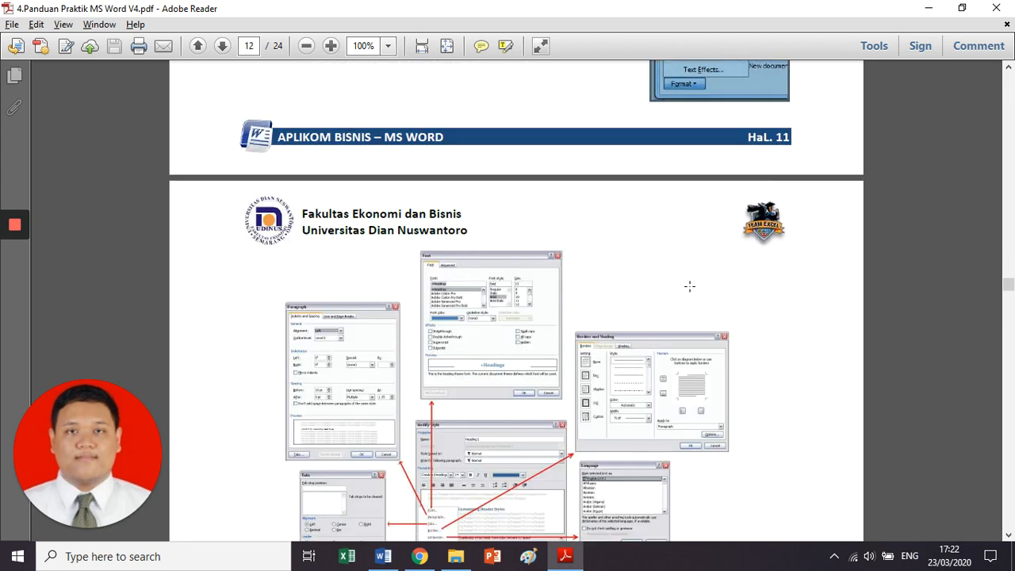
pyautogui.click(584, 294)
pyautogui.scroll(-2, 456, 202)
pyautogui.click(333, 46)
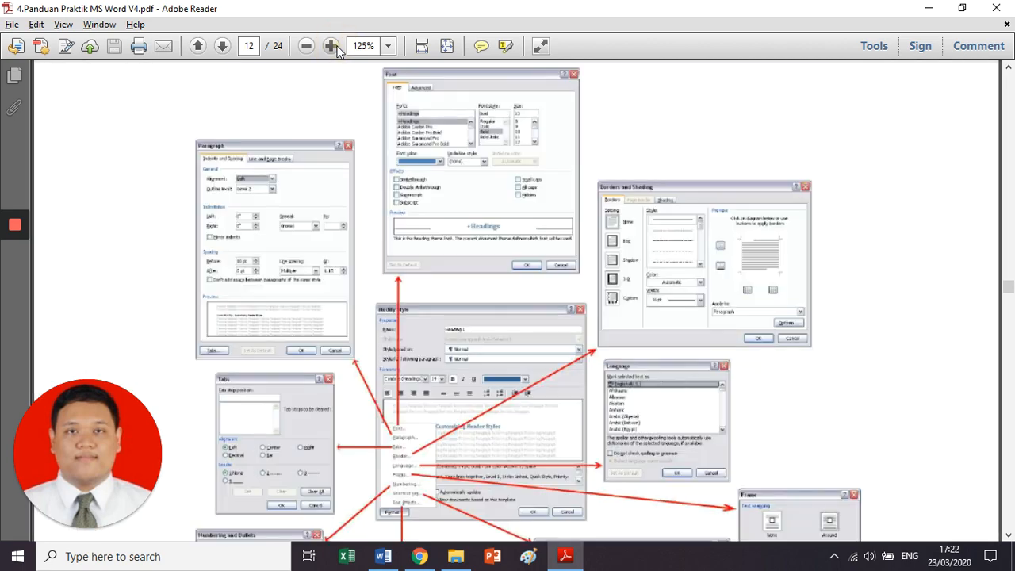
pyautogui.click(336, 49)
pyautogui.click(447, 229)
pyautogui.scroll(-3, 447, 228)
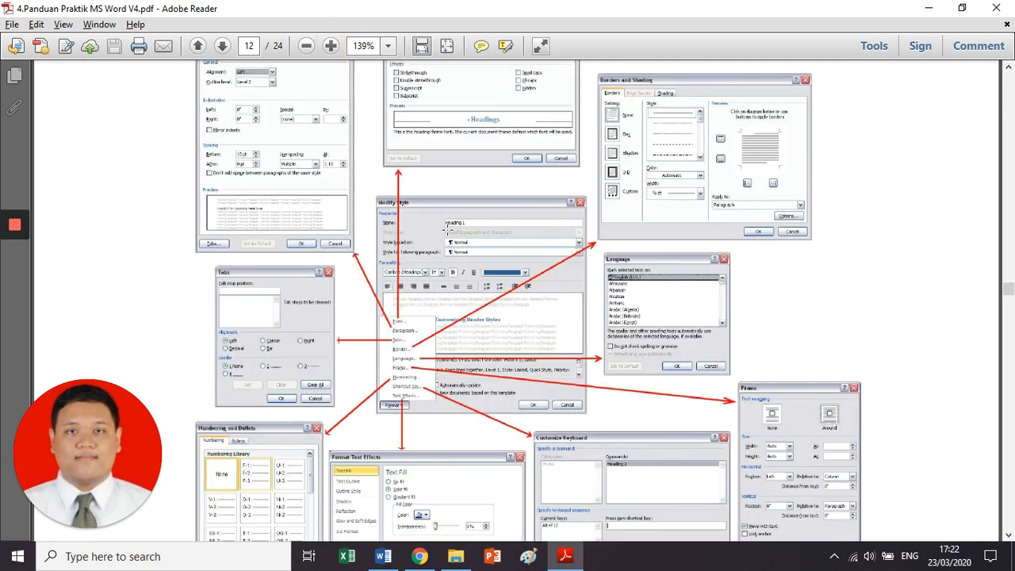
pyautogui.click(402, 406)
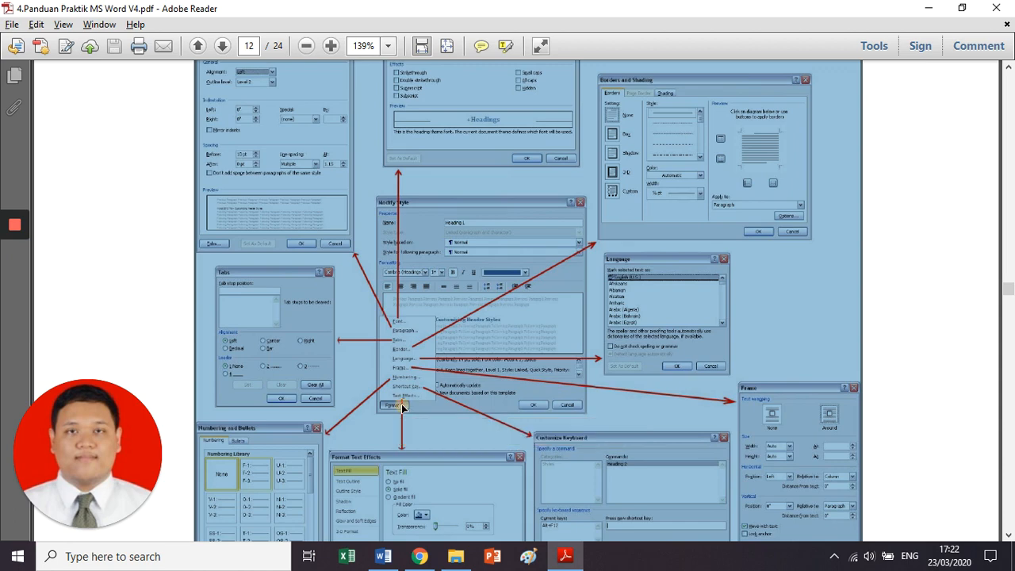
pyautogui.click(402, 408)
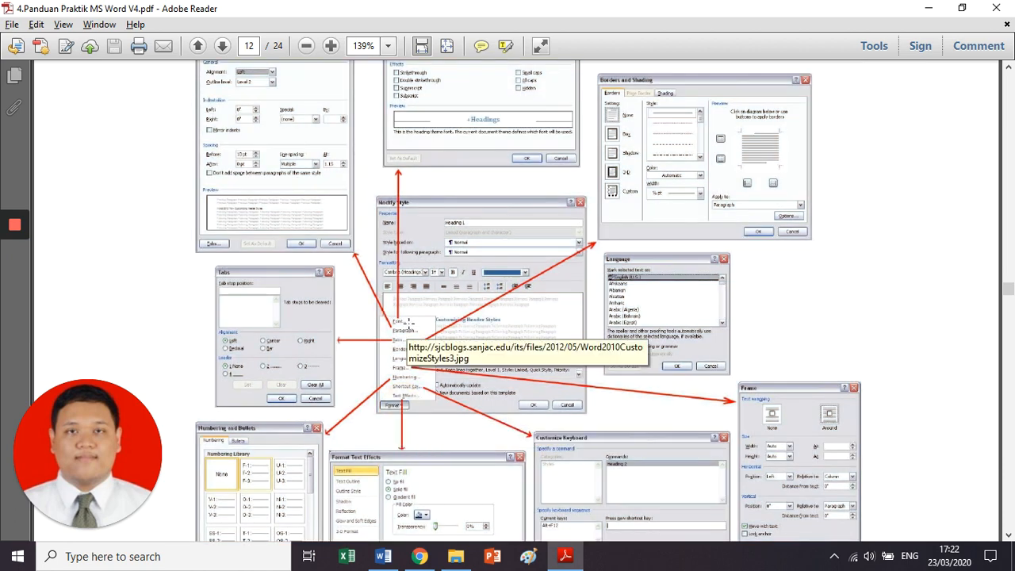
# Step: Examine the Font, Borders and Shading, and Tabs dialogs that the diagram links to the Format menu
pyautogui.scroll(3, 409, 321)
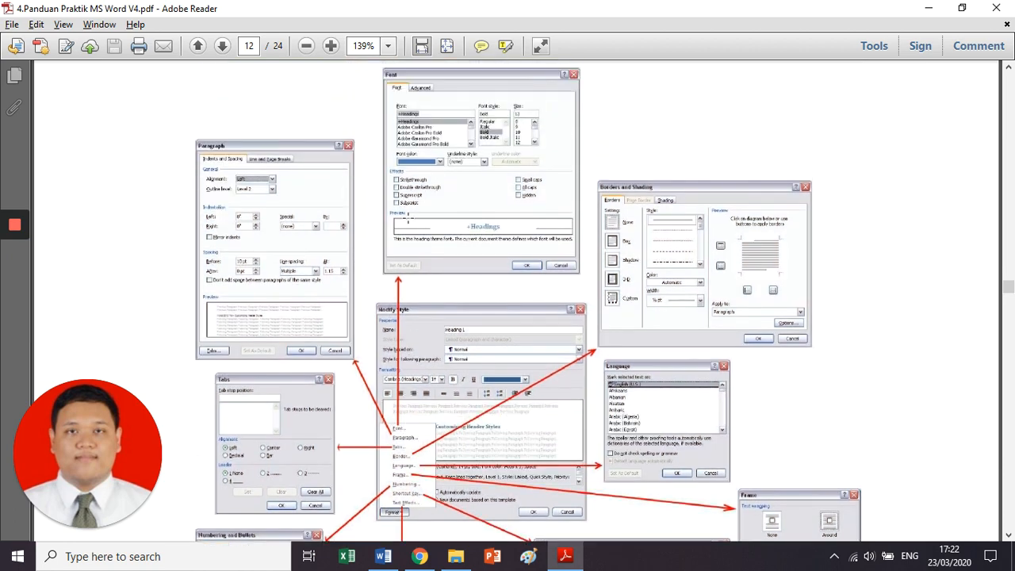
pyautogui.click(498, 170)
pyautogui.click(487, 169)
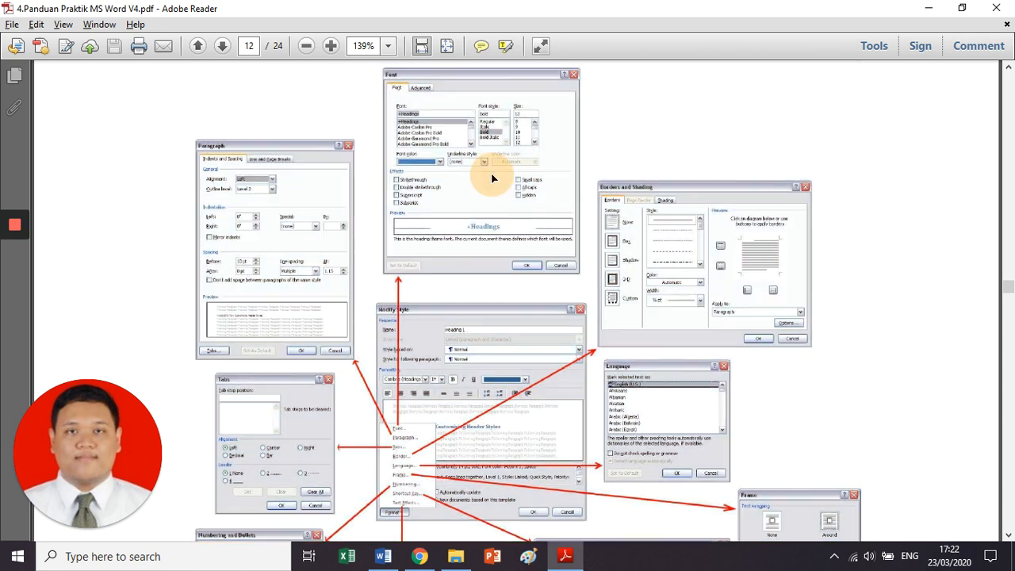
pyautogui.scroll(-2, 405, 366)
pyautogui.click(403, 367)
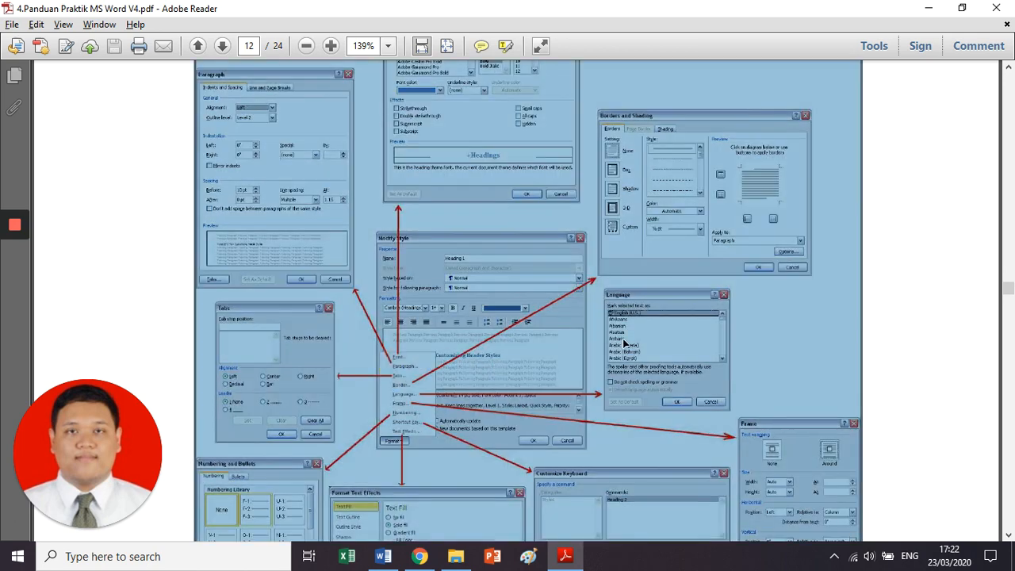
pyautogui.click(713, 194)
pyautogui.click(656, 168)
pyautogui.click(667, 189)
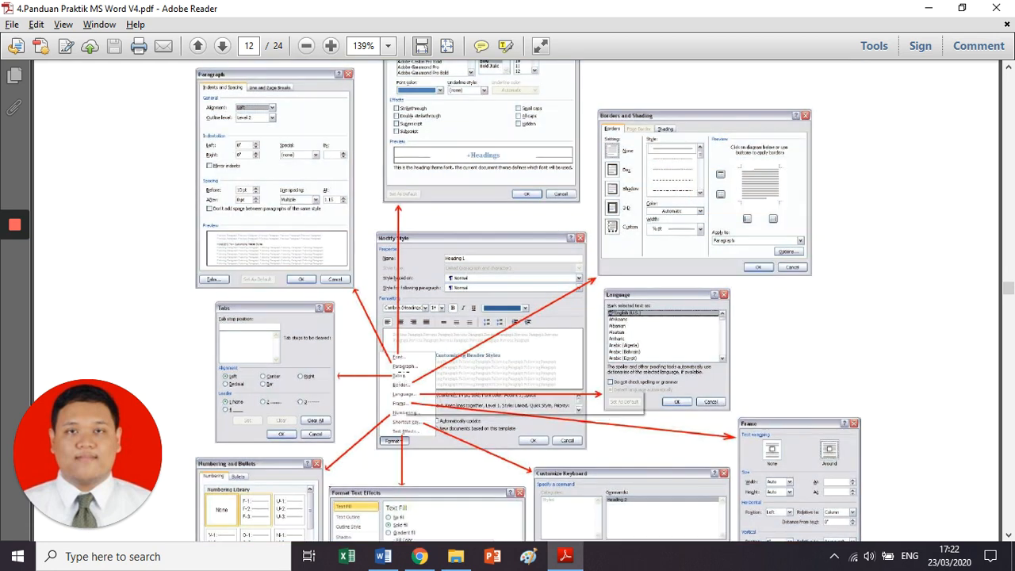
pyautogui.click(294, 359)
pyautogui.click(293, 359)
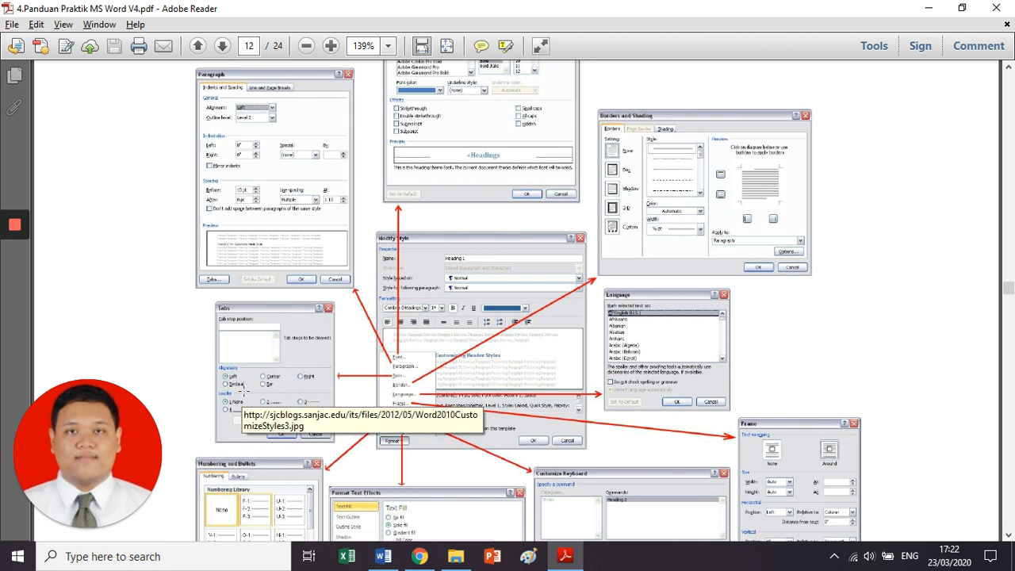
# Step: Examine the Language, Frame, Numbering, Text Effects and Customize Keyboard dialogs in the diagram and reduce the zoom to 100%
pyautogui.click(244, 388)
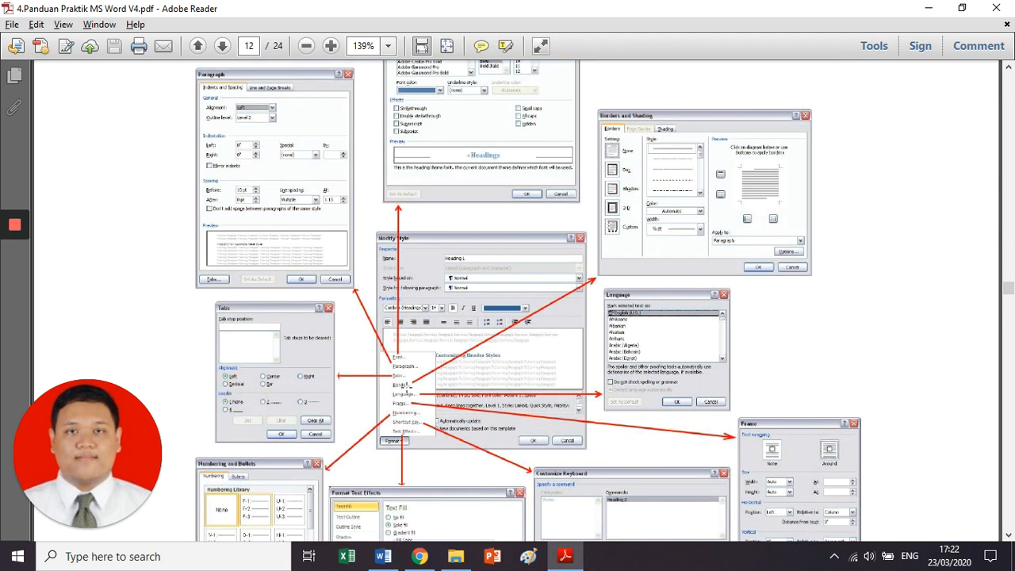
pyautogui.click(675, 268)
pyautogui.scroll(-5, 402, 321)
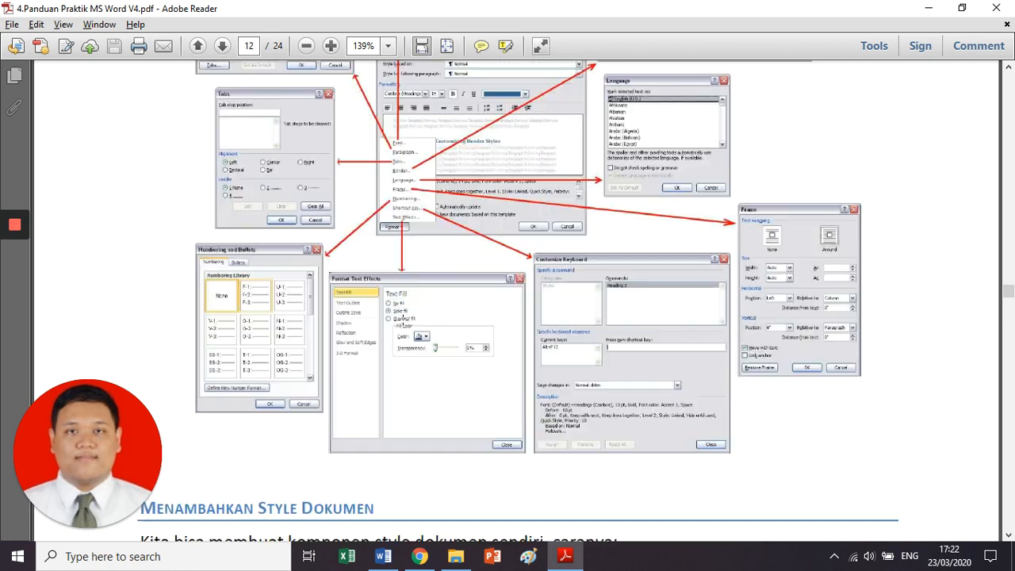
pyautogui.click(306, 46)
pyautogui.click(306, 46)
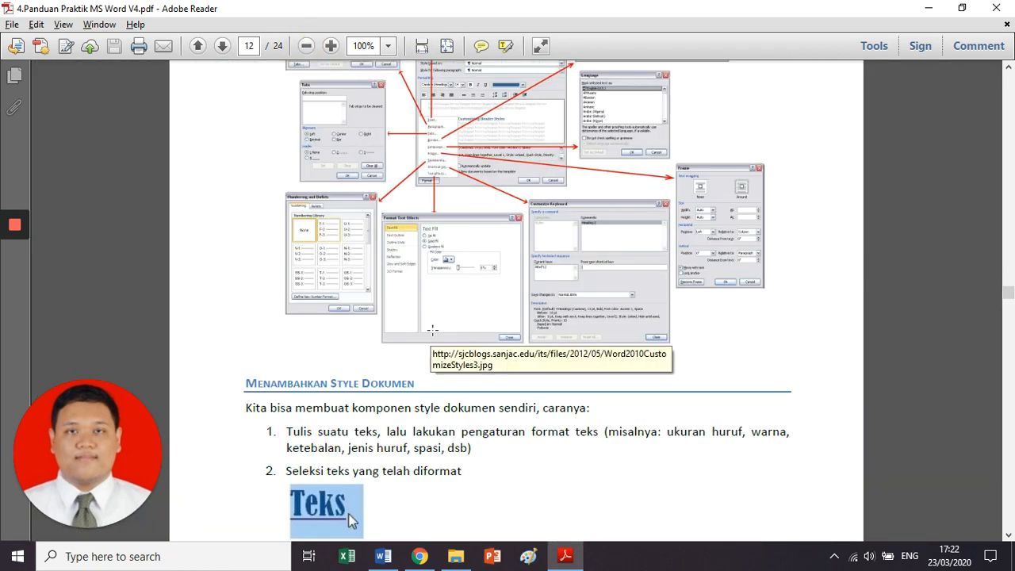
# Step: Look over the "Menambahkan Style Dokumen" section on page 12 and return to the Modify Style diagram
pyautogui.scroll(3, 432, 330)
pyautogui.scroll(-6, 408, 310)
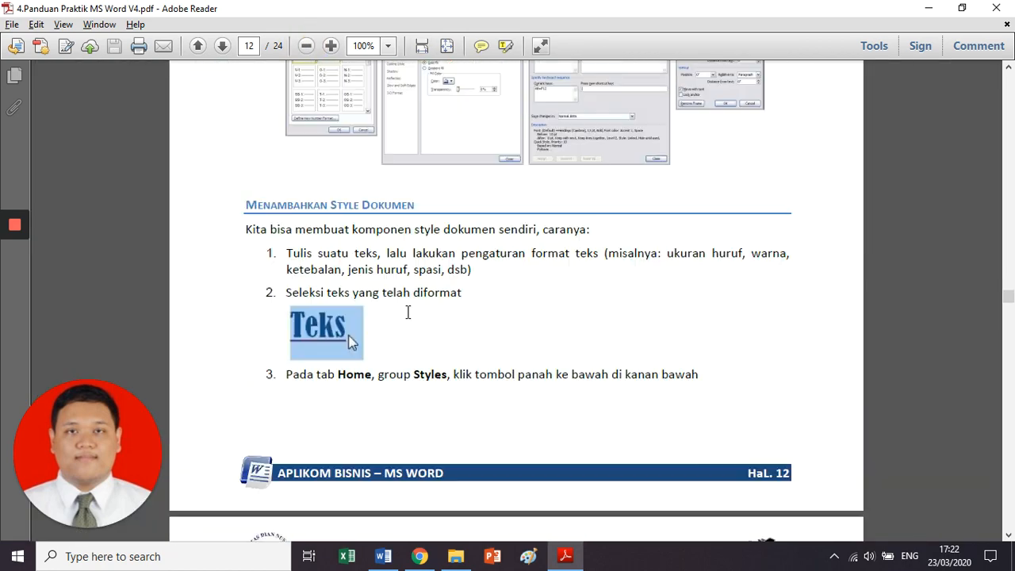
pyautogui.moveTo(247, 206); pyautogui.dragTo(435, 231)
pyautogui.click(435, 231)
pyautogui.scroll(10, 435, 231)
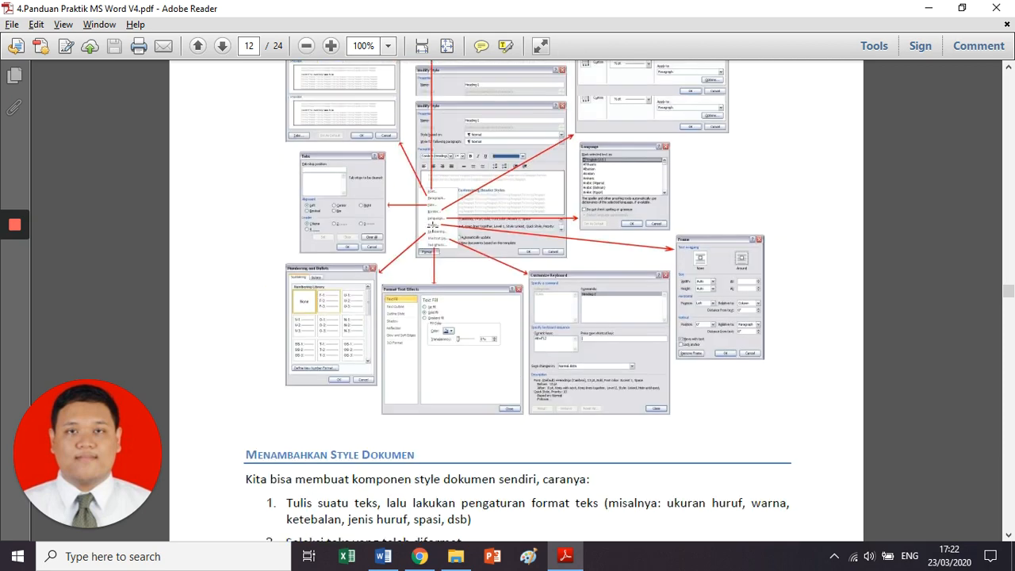
pyautogui.click(545, 260)
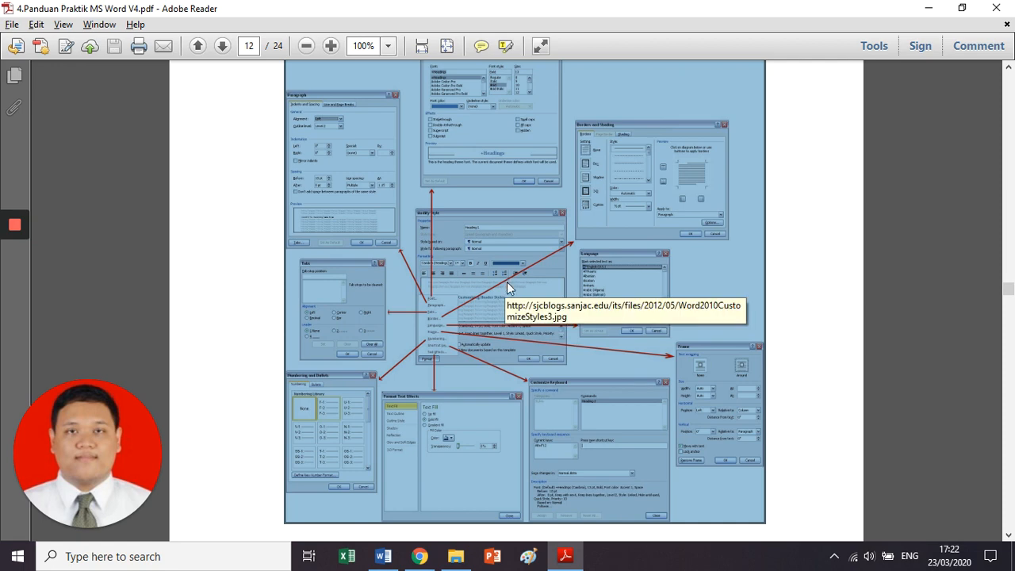
# Step: Switch to the Word document "Contoh Penggunaan Style" and place the cursor in the COMPANY PROFILE title
pyautogui.hotkey('alt', 'Tab')
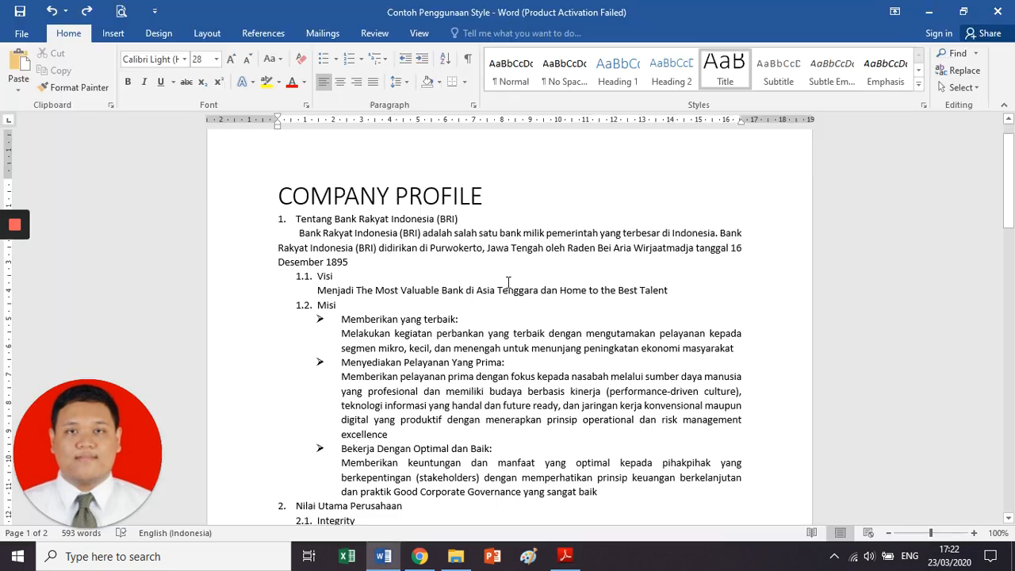
pyautogui.click(415, 190)
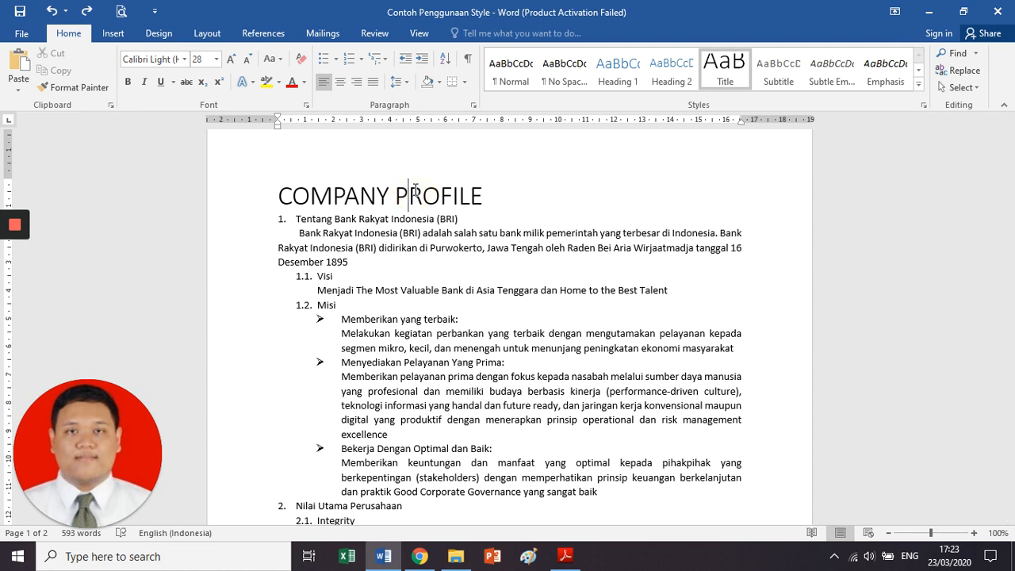
pyautogui.click(347, 222)
pyautogui.click(352, 207)
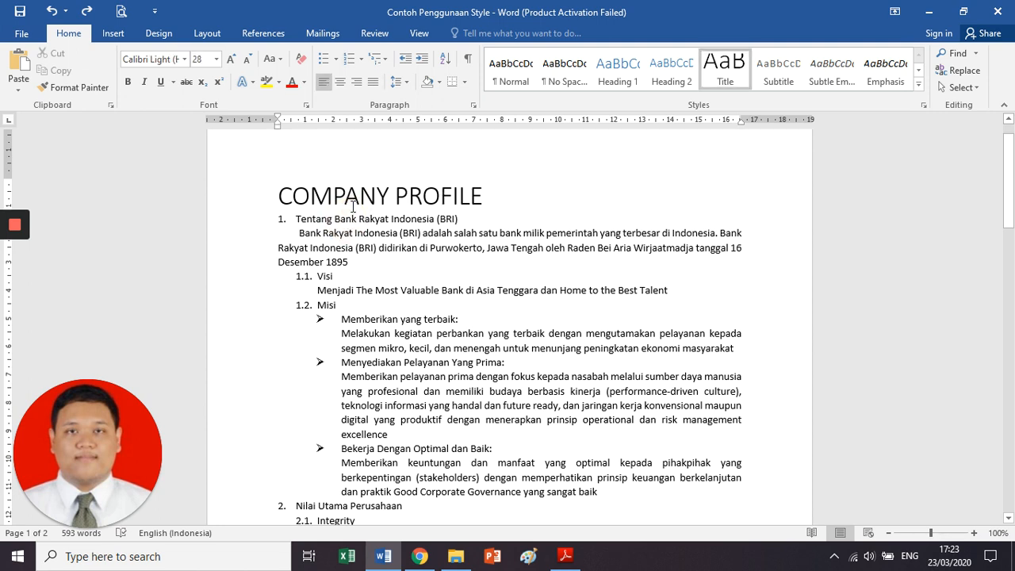
pyautogui.click(350, 218)
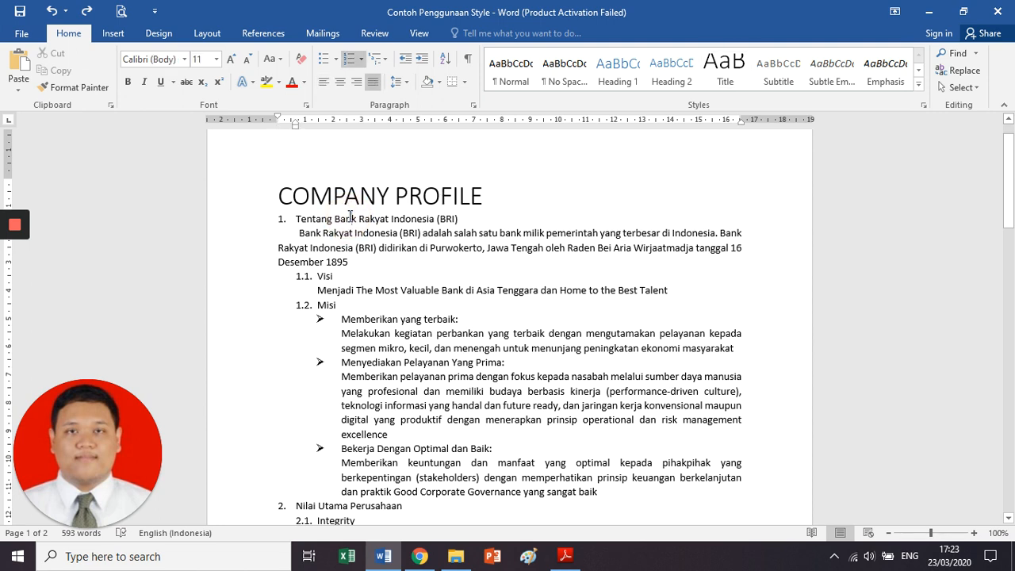
pyautogui.click(359, 196)
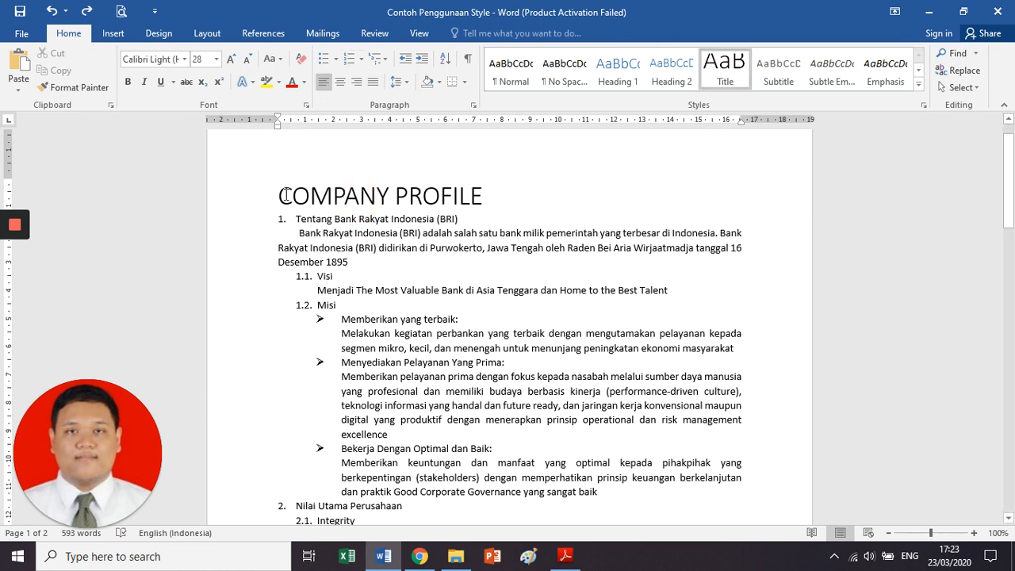
pyautogui.moveTo(283, 195); pyautogui.dragTo(476, 195)
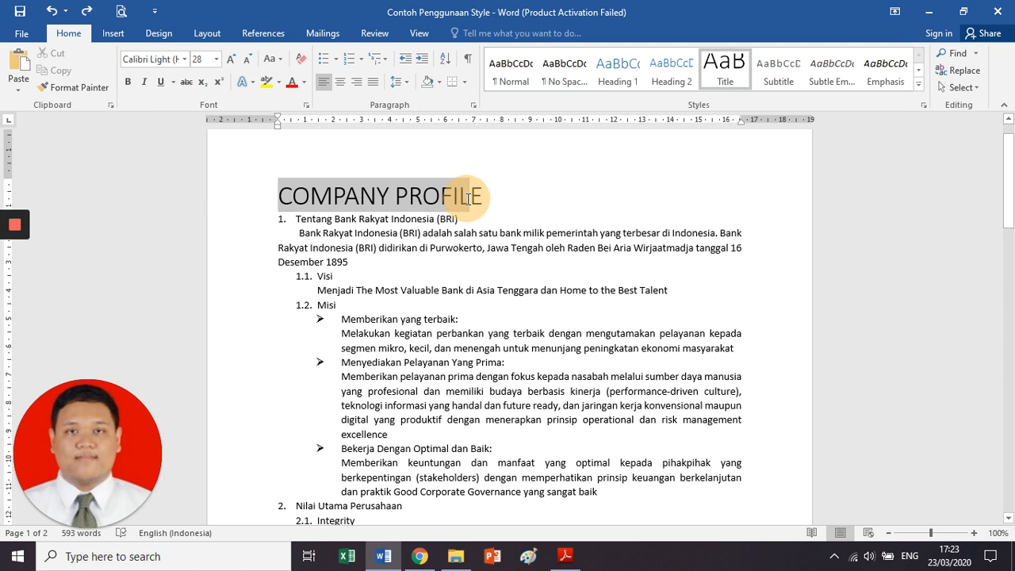
pyautogui.click(398, 195)
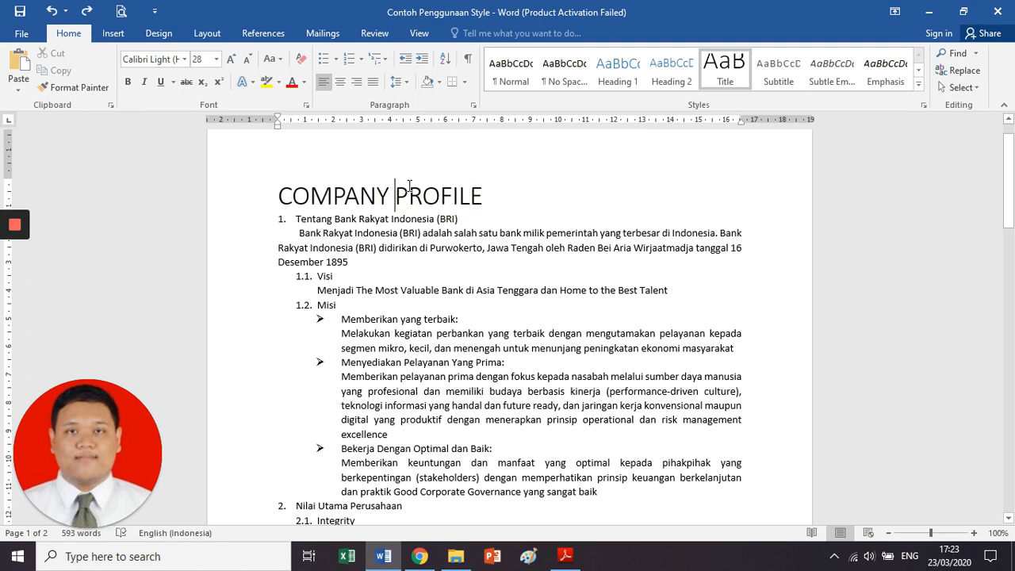
# Step: Open the Title style for modification and rename it JUDUL BAB
pyautogui.rightClick(731, 81)
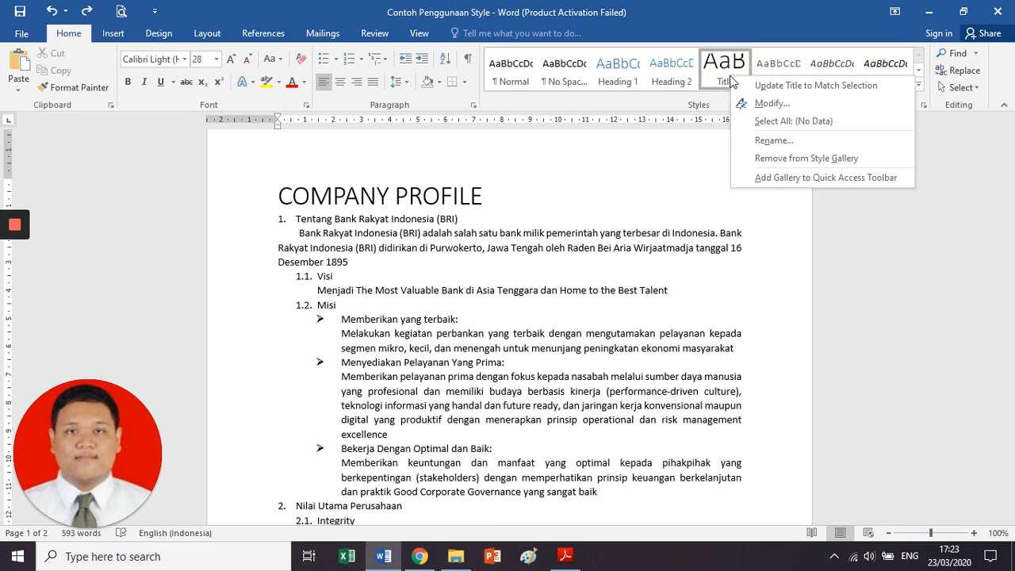
pyautogui.click(752, 104)
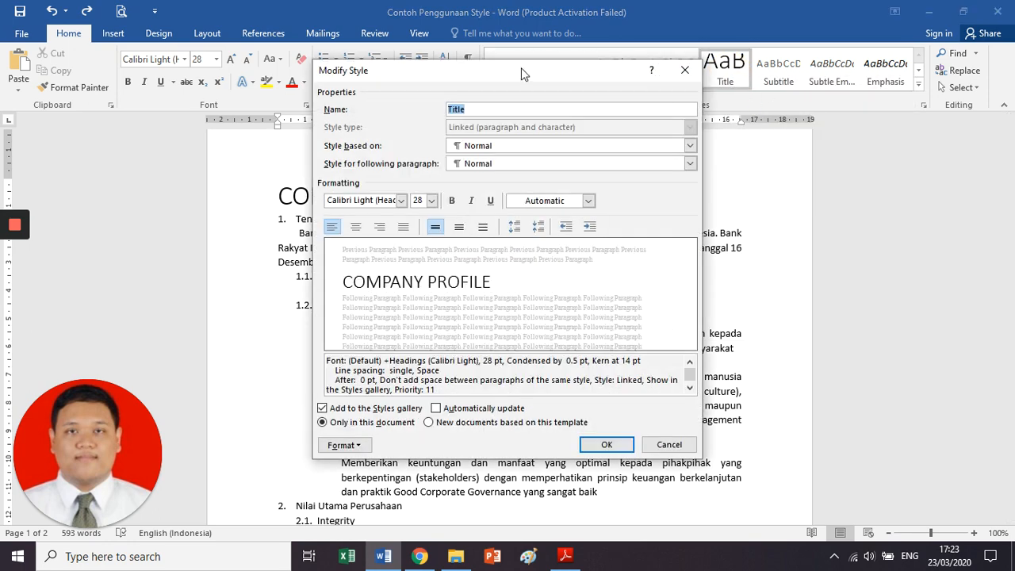
pyautogui.moveTo(523, 74); pyautogui.dragTo(560, 76)
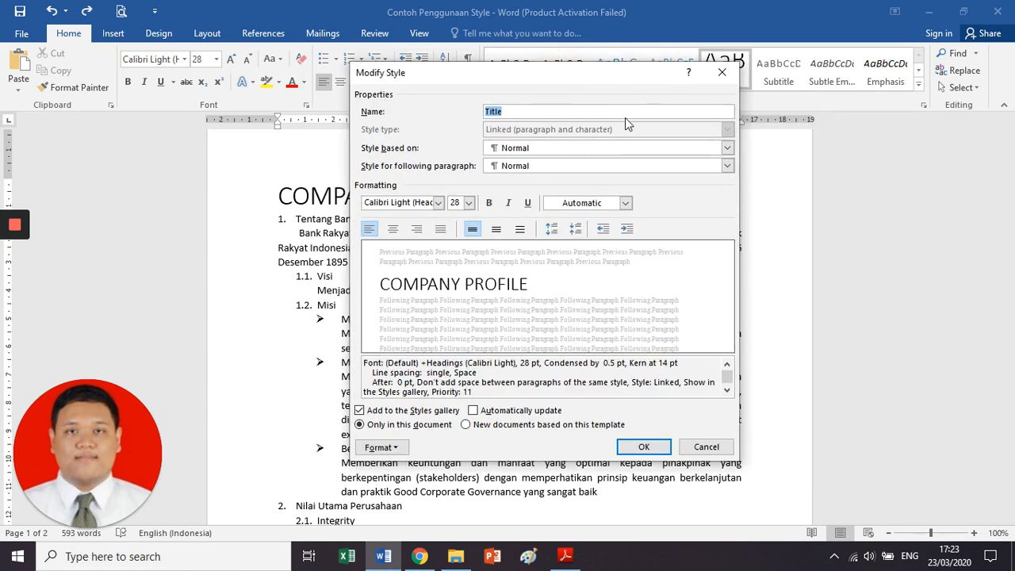
pyautogui.click(560, 109)
pyautogui.doubleClick(520, 109)
pyautogui.write('JUDUL BAB')
# Step: Review the base style, the following-paragraph style and the Format options of the JUDUL BAB style, keeping both styles at Normal
pyautogui.click(517, 151)
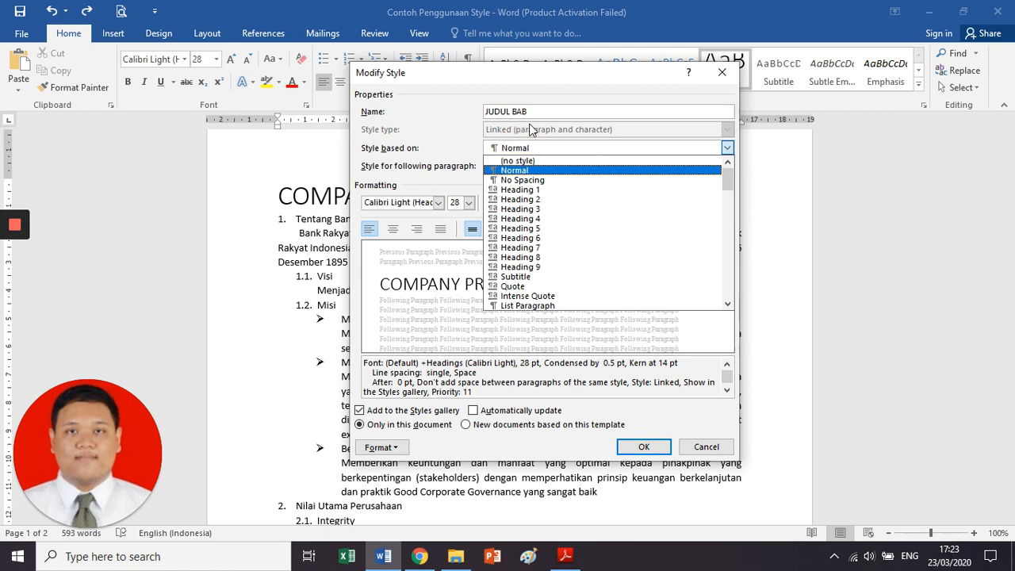
pyautogui.click(529, 150)
pyautogui.click(523, 166)
pyautogui.click(524, 169)
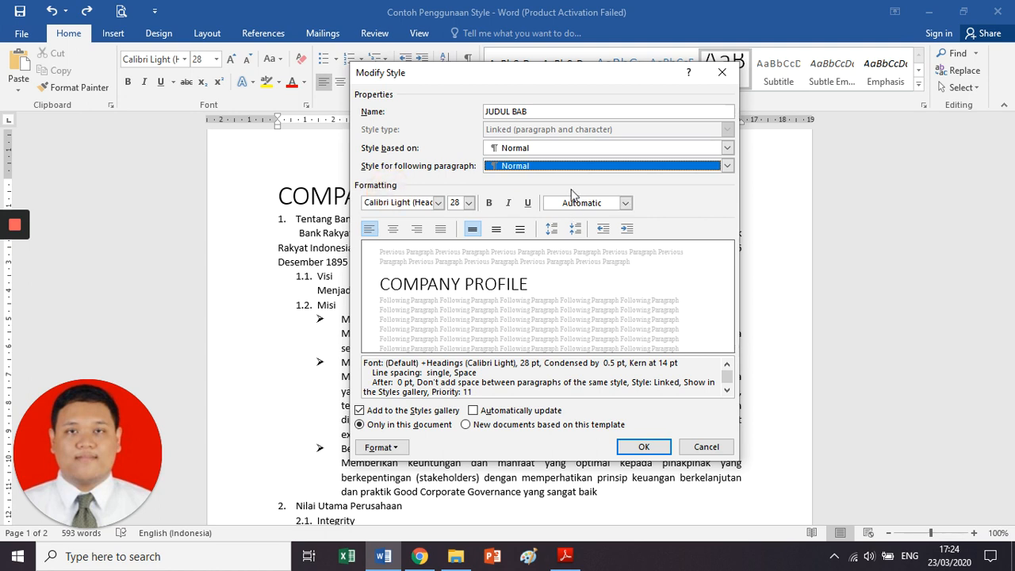
pyautogui.click(403, 447)
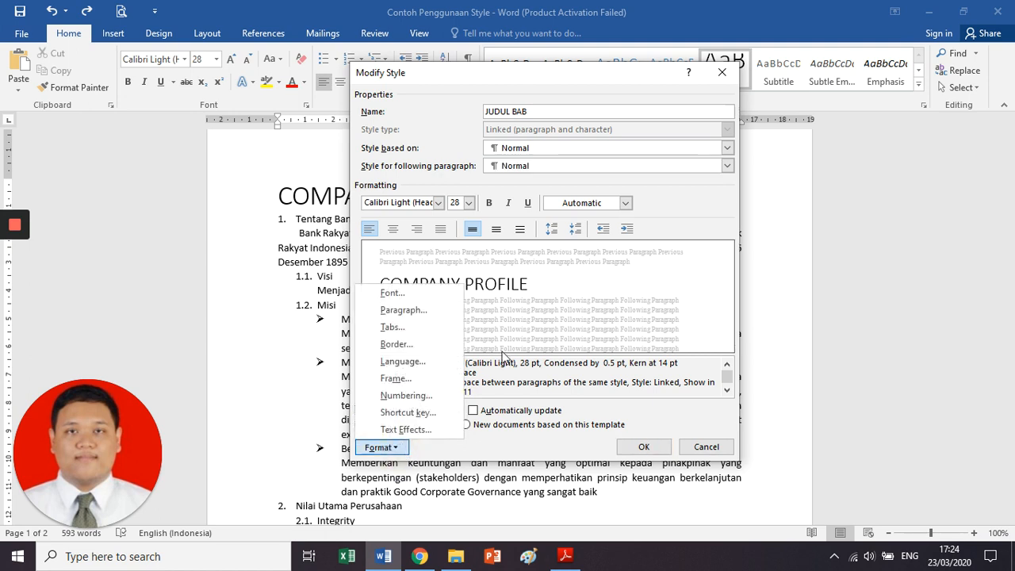
pyautogui.click(688, 228)
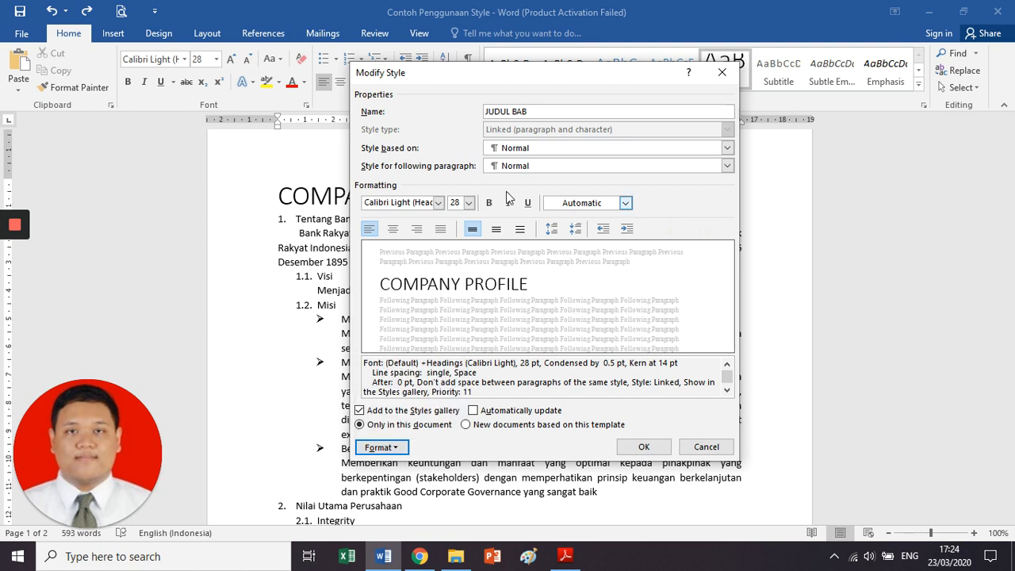
# Step: Try Bookman Old Style for the JUDUL BAB style and set its font to Times New Roman
pyautogui.click(437, 203)
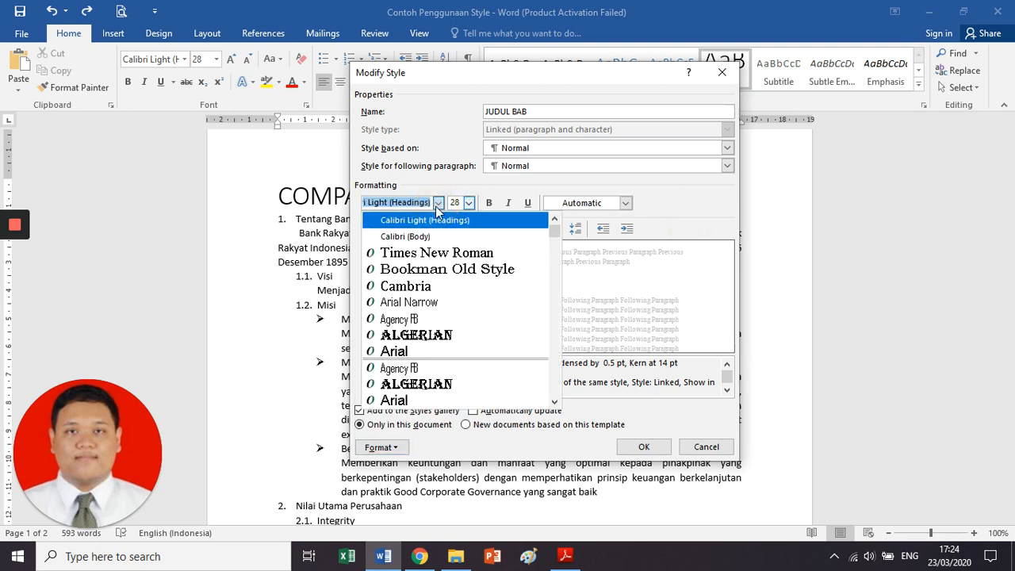
pyautogui.click(426, 256)
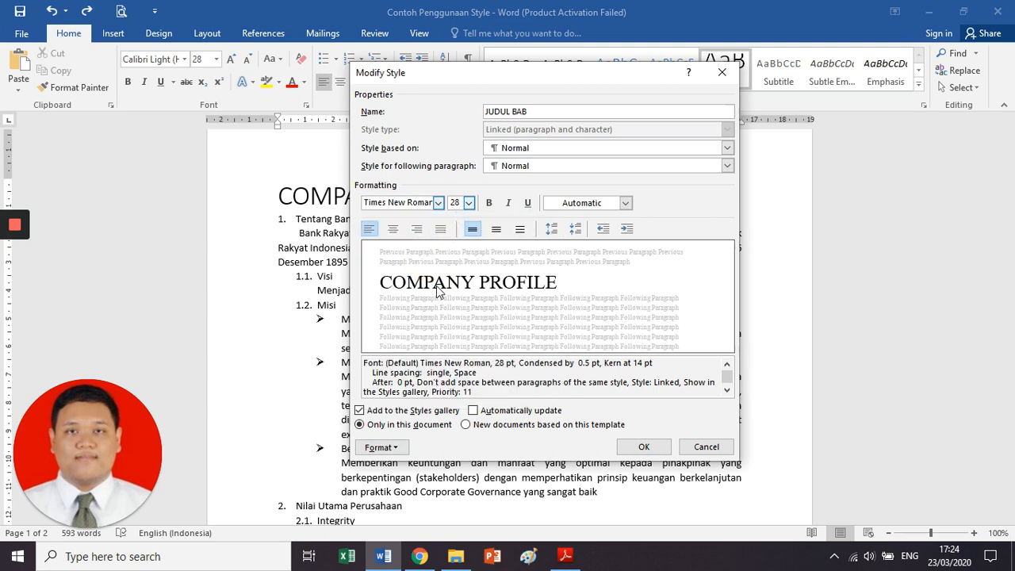
pyautogui.click(437, 203)
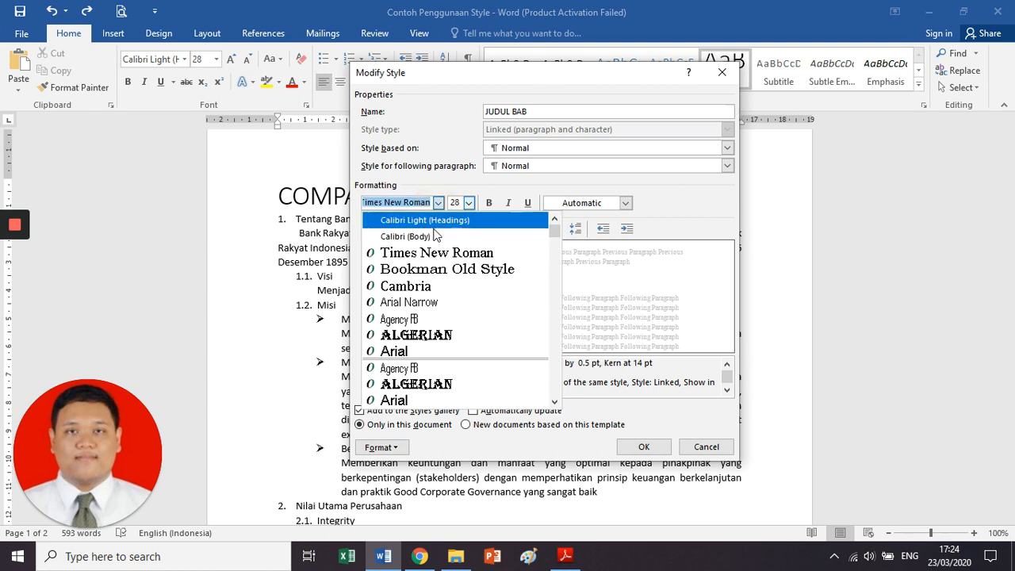
pyautogui.click(428, 271)
pyautogui.click(438, 203)
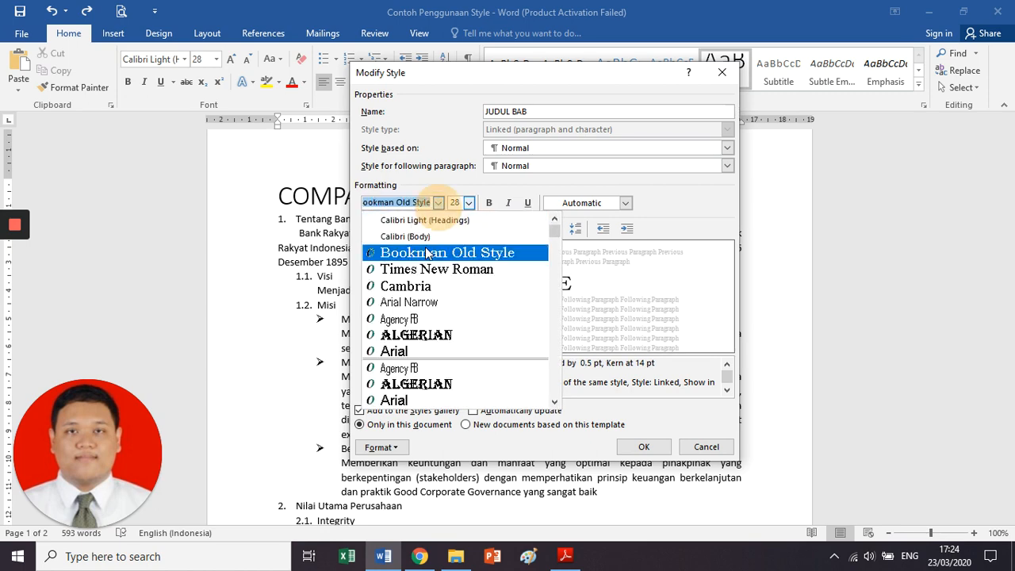
pyautogui.click(426, 270)
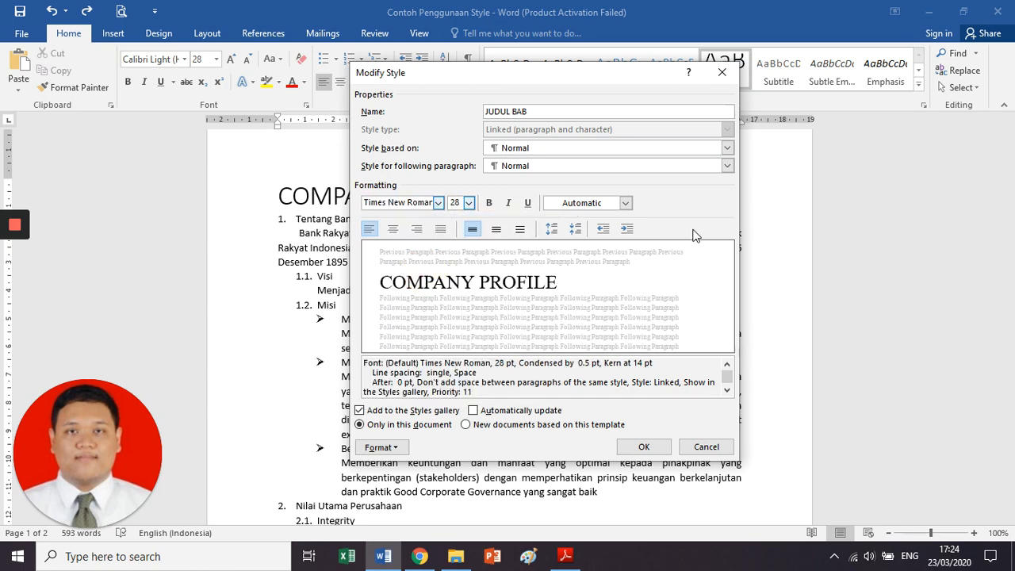
# Step: Format the style's text as 36 pt, bold and underlined in the blue Accent 5 theme color
pyautogui.click(469, 202)
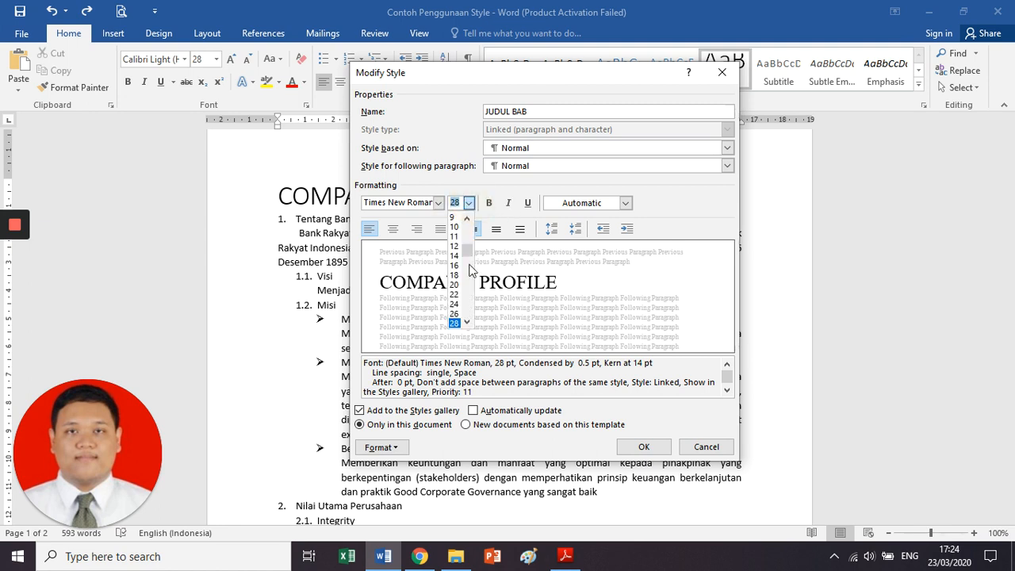
pyautogui.click(455, 323)
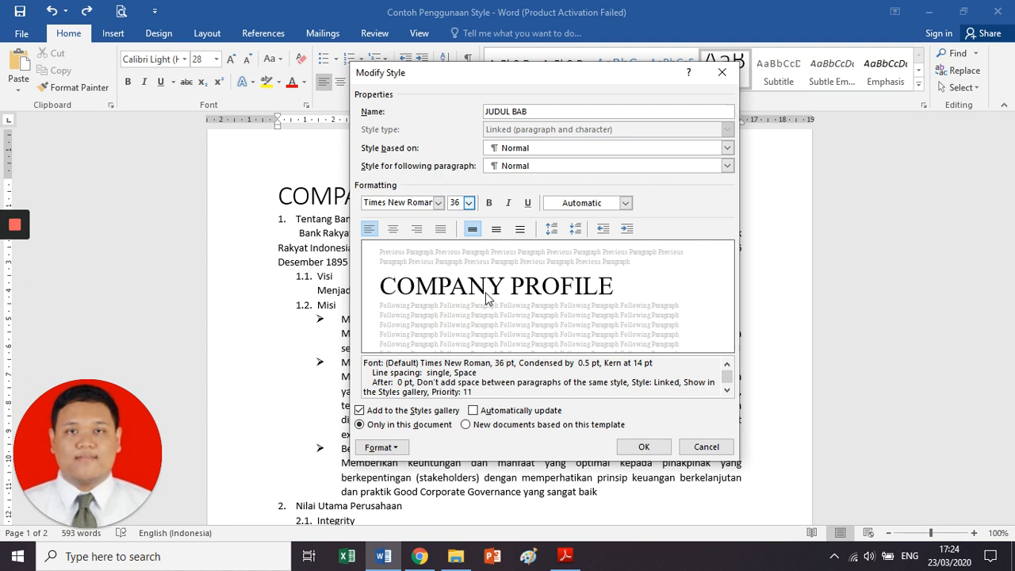
pyautogui.click(487, 204)
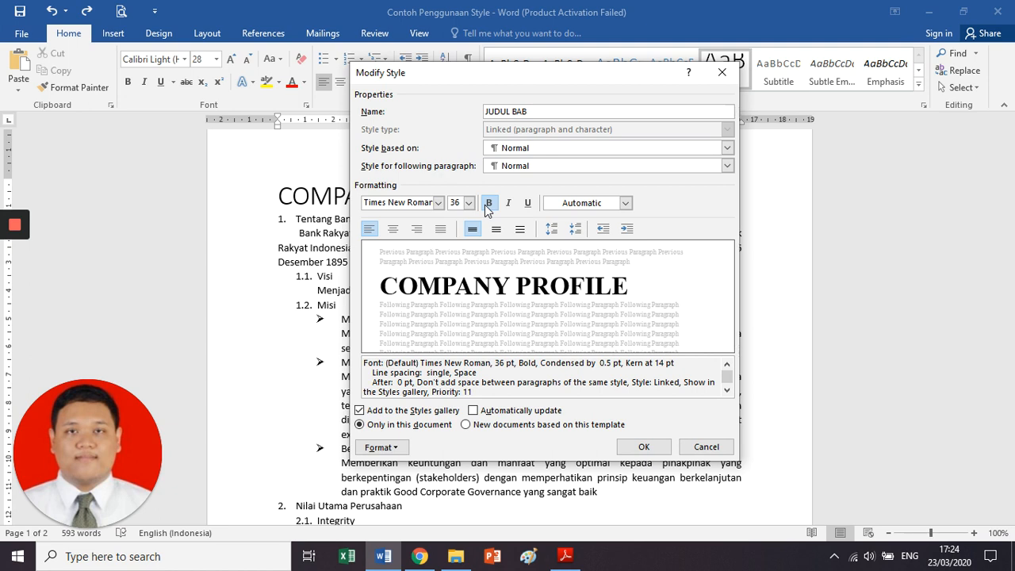
pyautogui.click(529, 204)
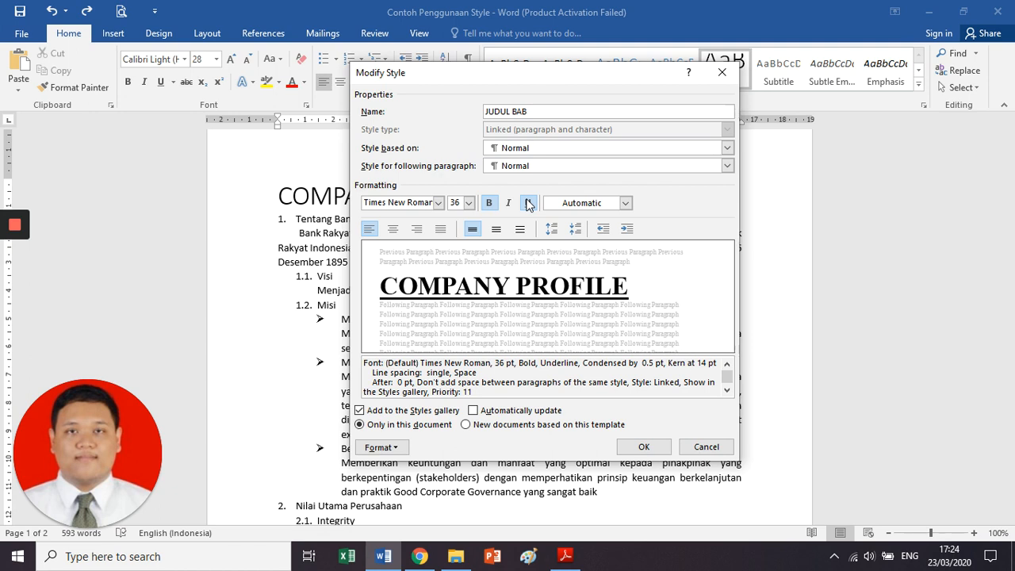
pyautogui.click(626, 203)
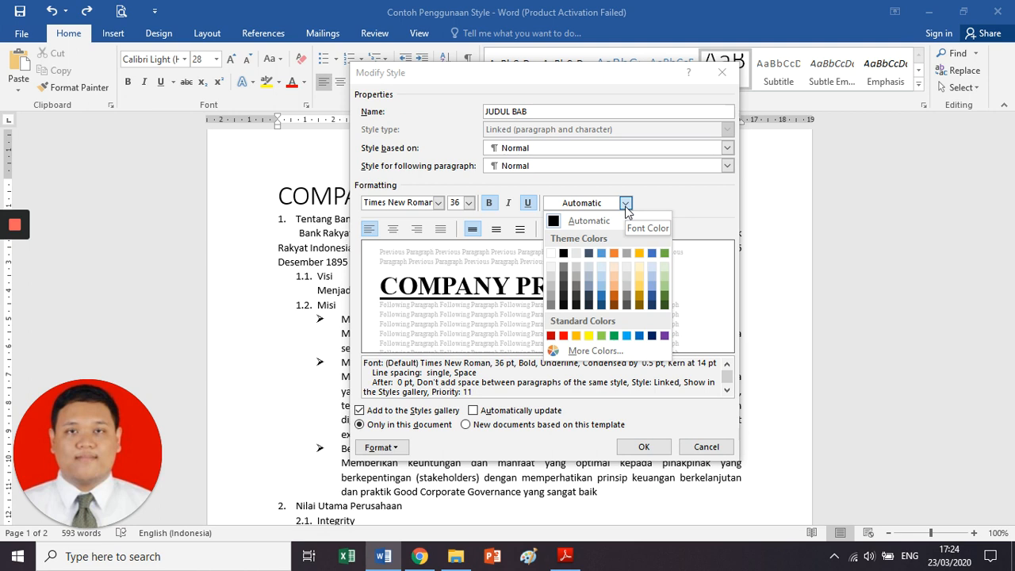
pyautogui.click(653, 253)
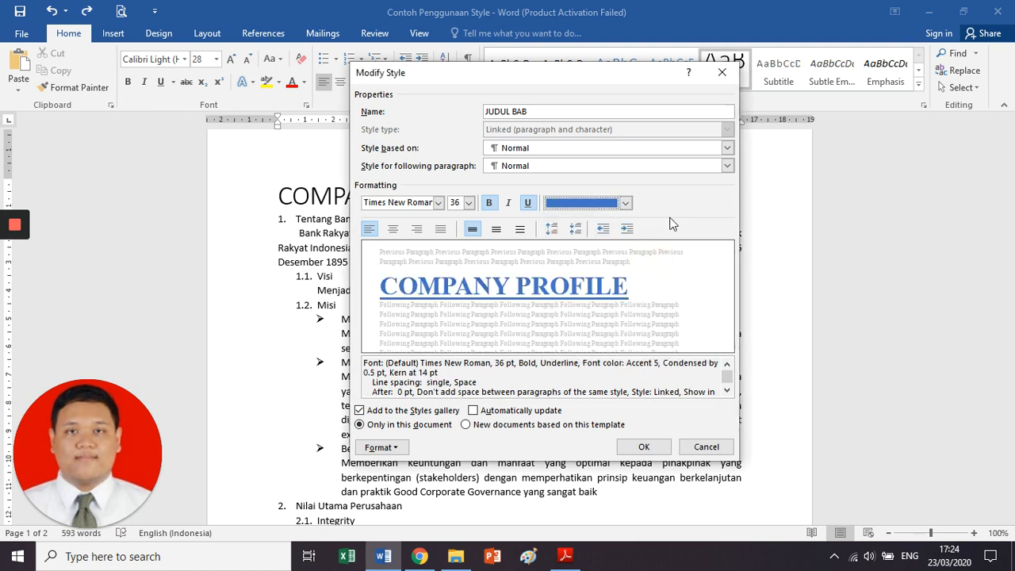
# Step: Center the style's paragraph with double line spacing and 6 pt spacing before
pyautogui.click(393, 229)
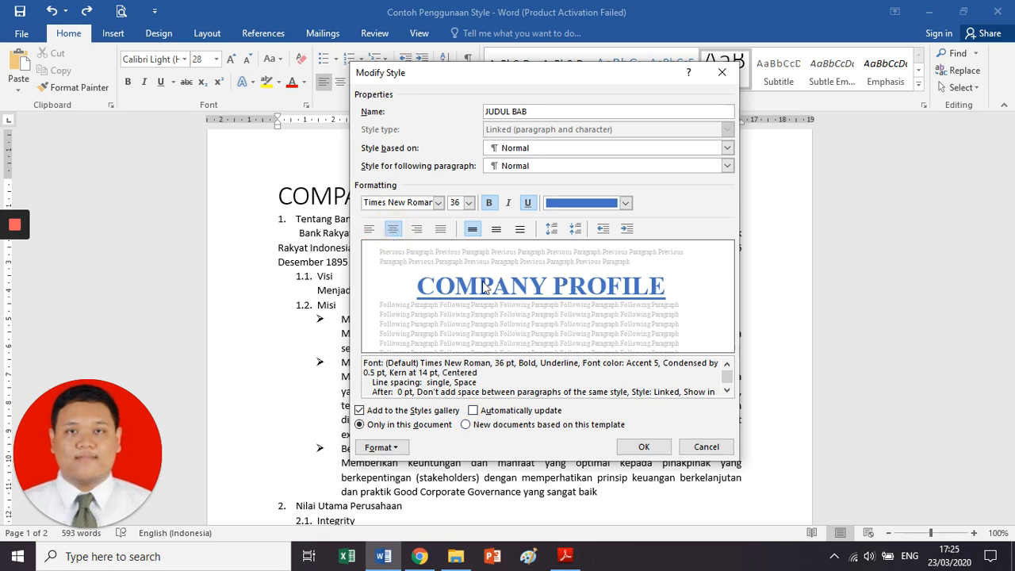
pyautogui.click(496, 230)
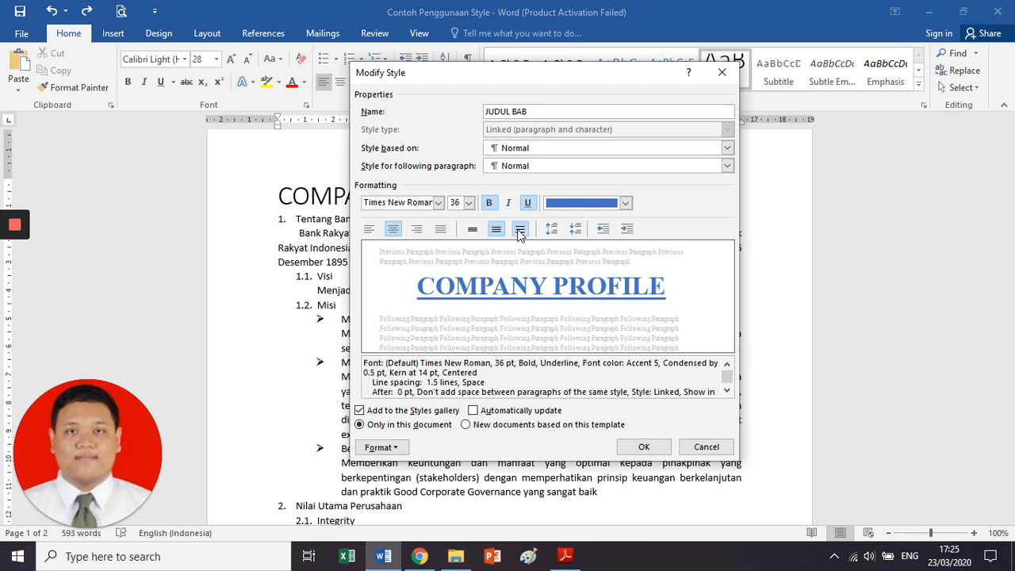
pyautogui.click(519, 230)
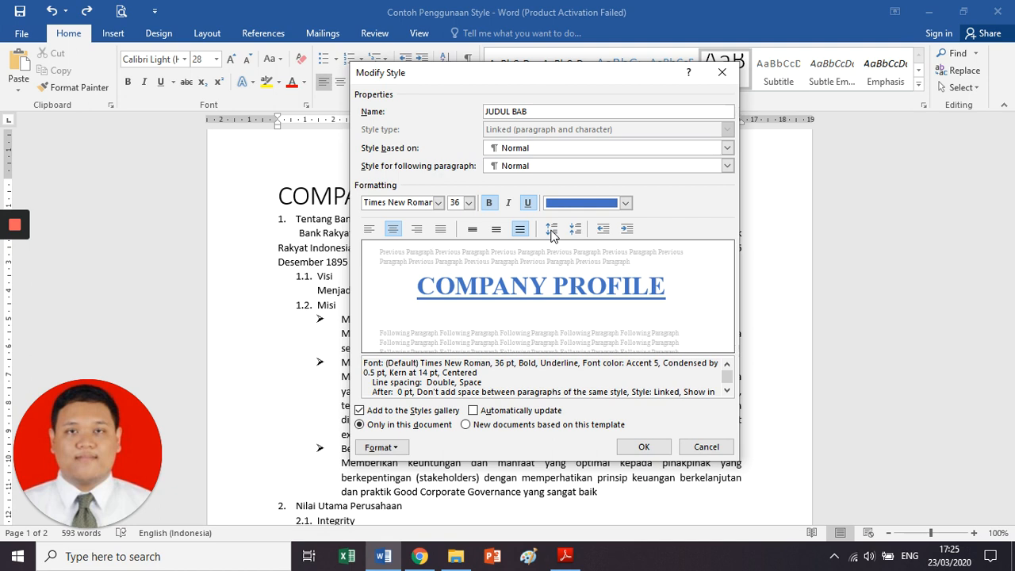
pyautogui.click(551, 233)
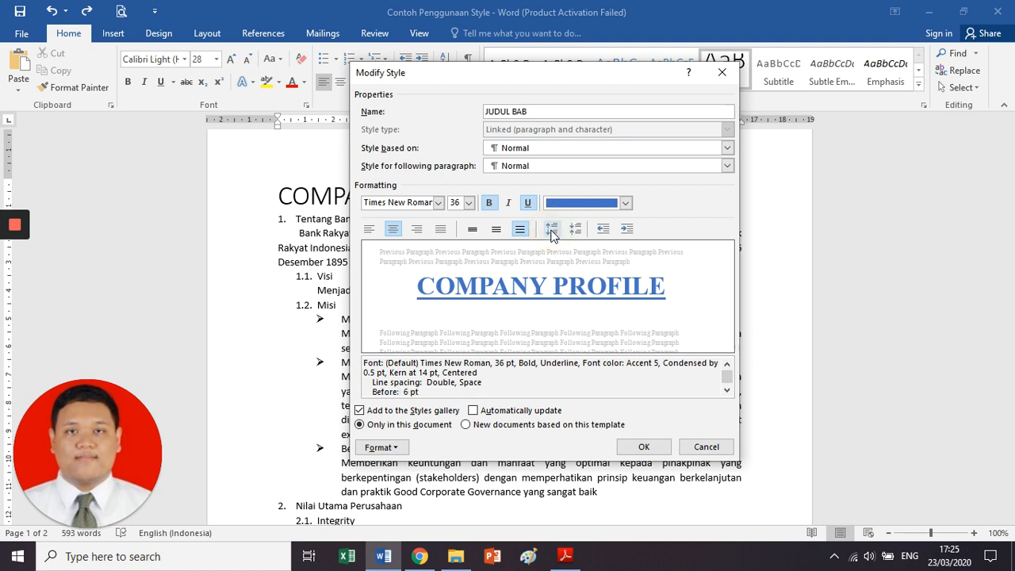
# Step: Try larger paragraph spacing before the JUDUL BAB style and reduce the spacing before to zero
pyautogui.click(551, 231)
pyautogui.click(552, 230)
pyautogui.click(551, 231)
pyautogui.click(552, 231)
pyautogui.click(551, 231)
pyautogui.click(552, 231)
pyautogui.click(552, 231)
pyautogui.click(577, 231)
pyautogui.click(579, 230)
pyautogui.click(578, 231)
pyautogui.click(579, 231)
pyautogui.click(579, 231)
pyautogui.click(579, 231)
pyautogui.click(579, 230)
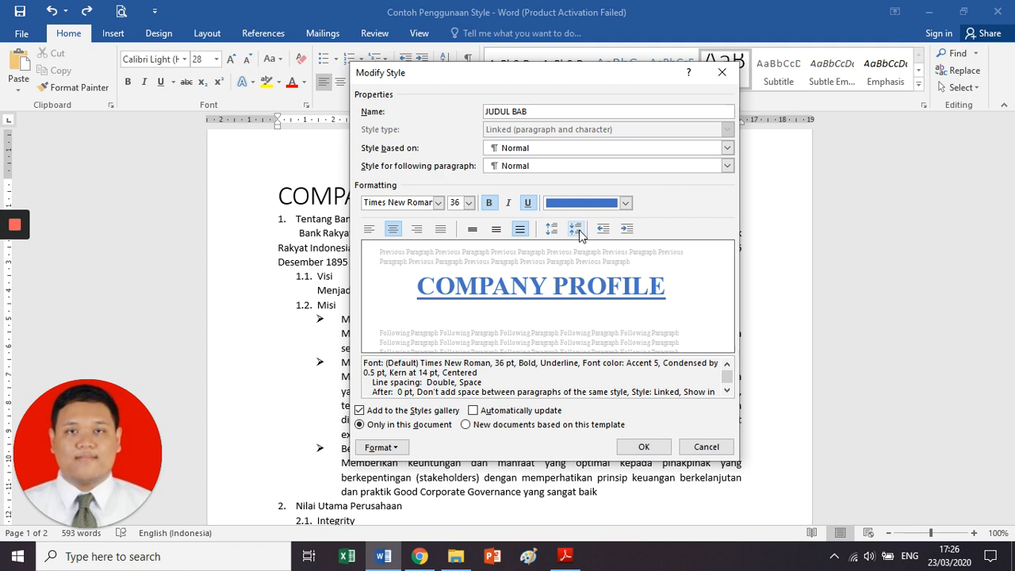
# Step: Try single line spacing with 18 pt before the paragraph, and return the style to double spacing with no space before
pyautogui.click(474, 230)
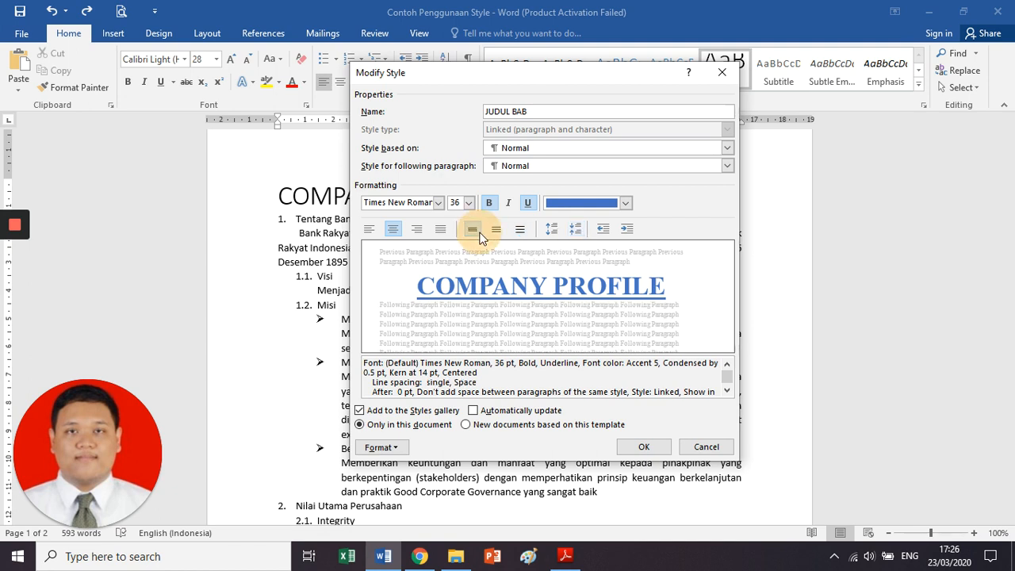
pyautogui.click(552, 228)
pyautogui.click(551, 229)
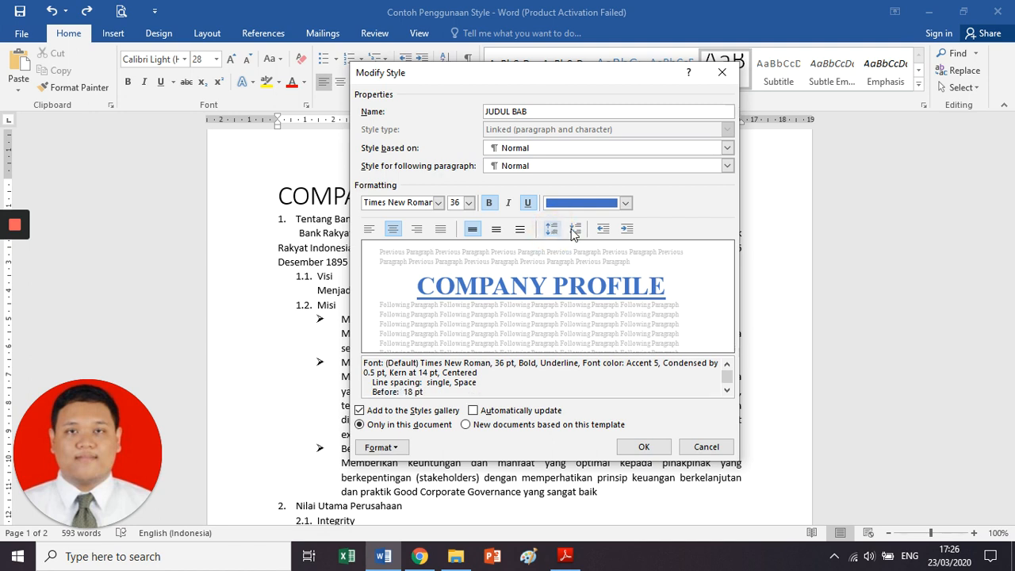
pyautogui.click(574, 230)
pyautogui.click(573, 230)
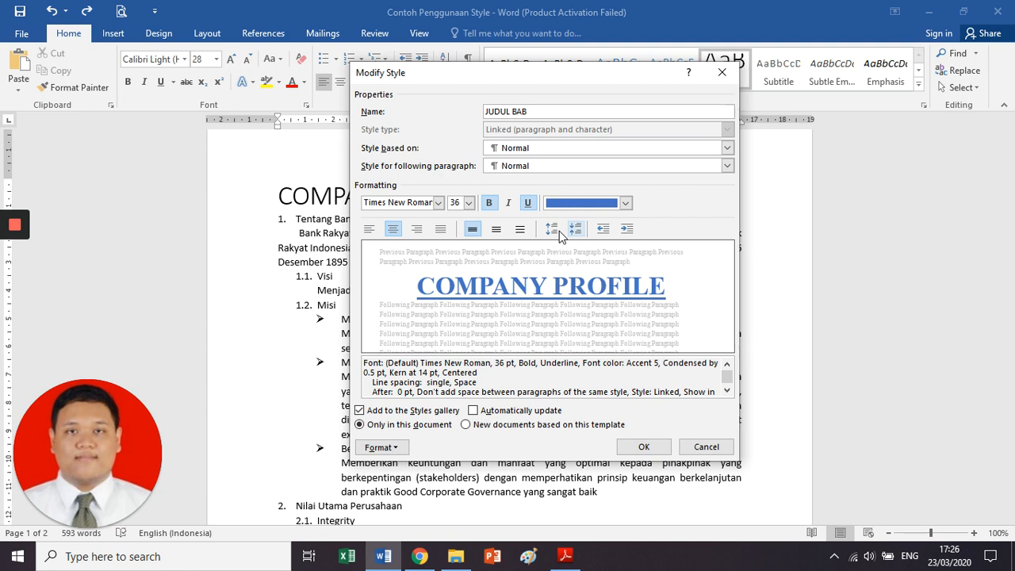
pyautogui.click(521, 229)
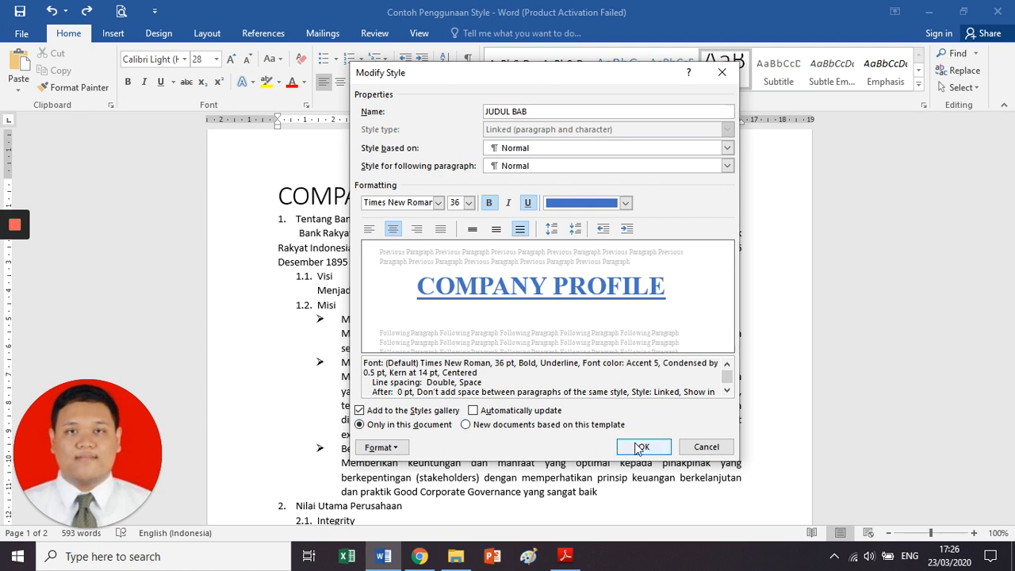
# Step: Look over the additional Format options and apply the changes to the JUDUL BAB style
pyautogui.click(384, 448)
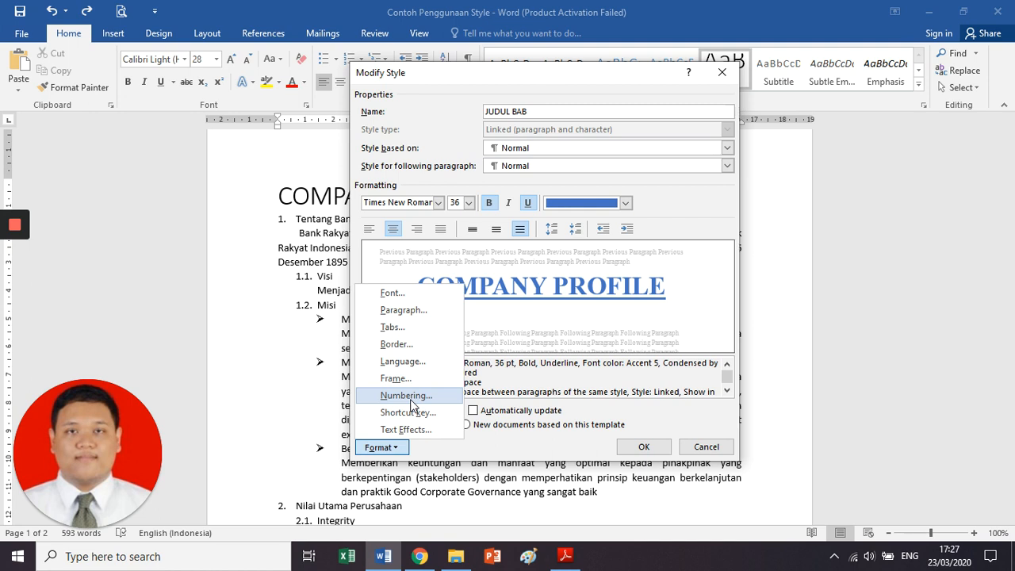
pyautogui.click(639, 449)
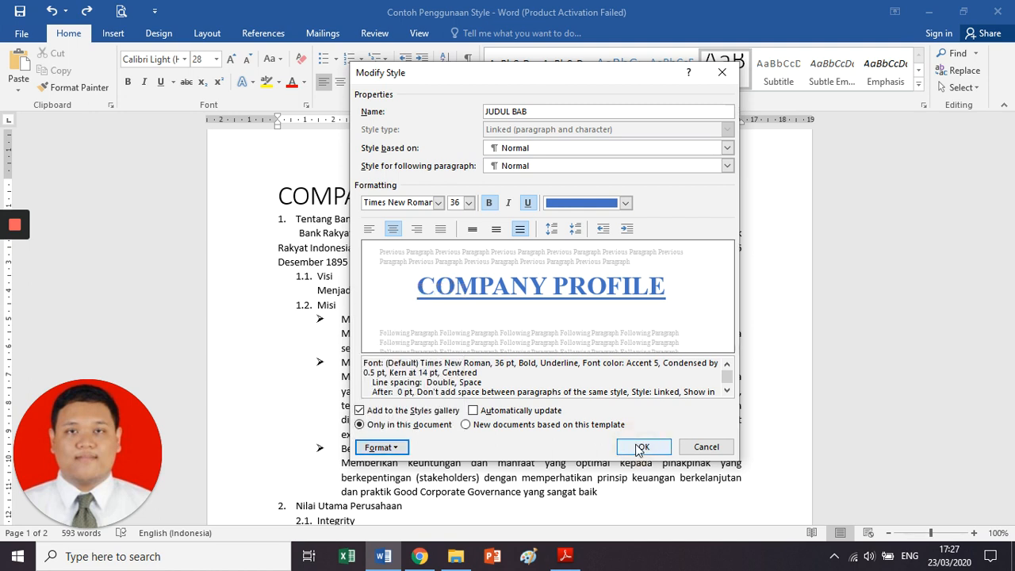
pyautogui.click(639, 449)
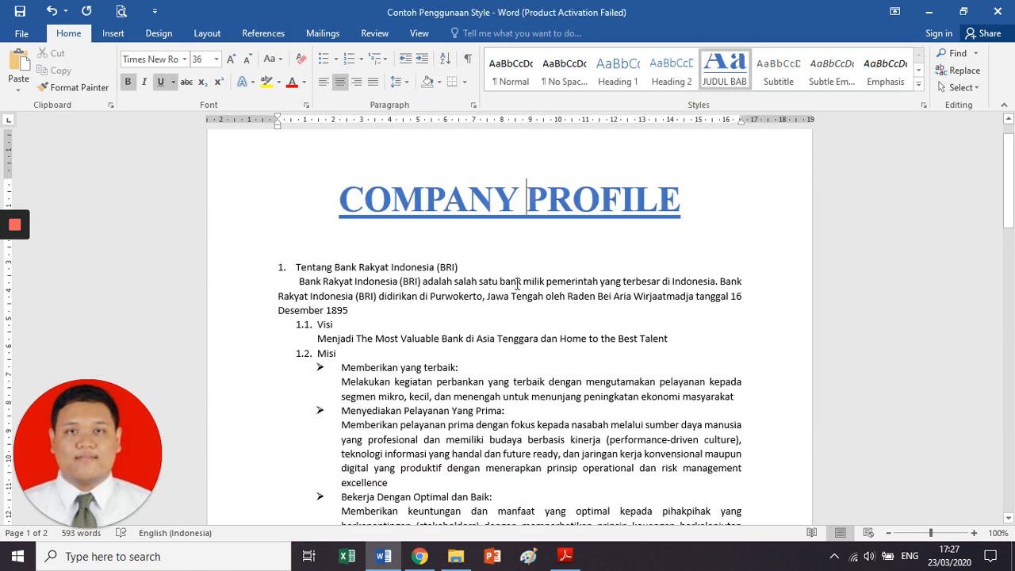
# Step: Add empty paragraphs after the BRI Institute text at the end of the document until a third page begins
pyautogui.scroll(-10, 517, 283)
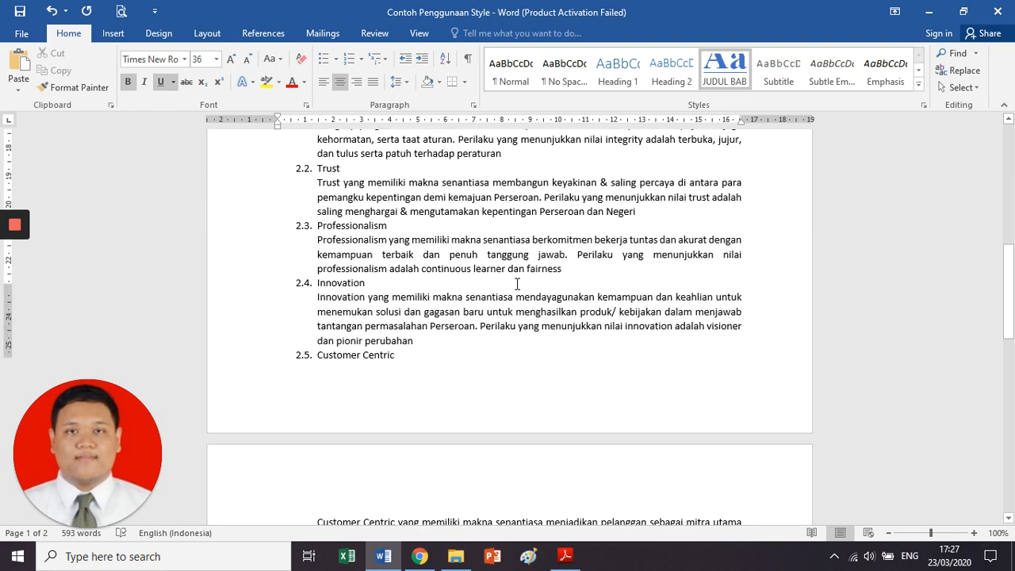
pyautogui.scroll(-15, 517, 283)
pyautogui.click(484, 314)
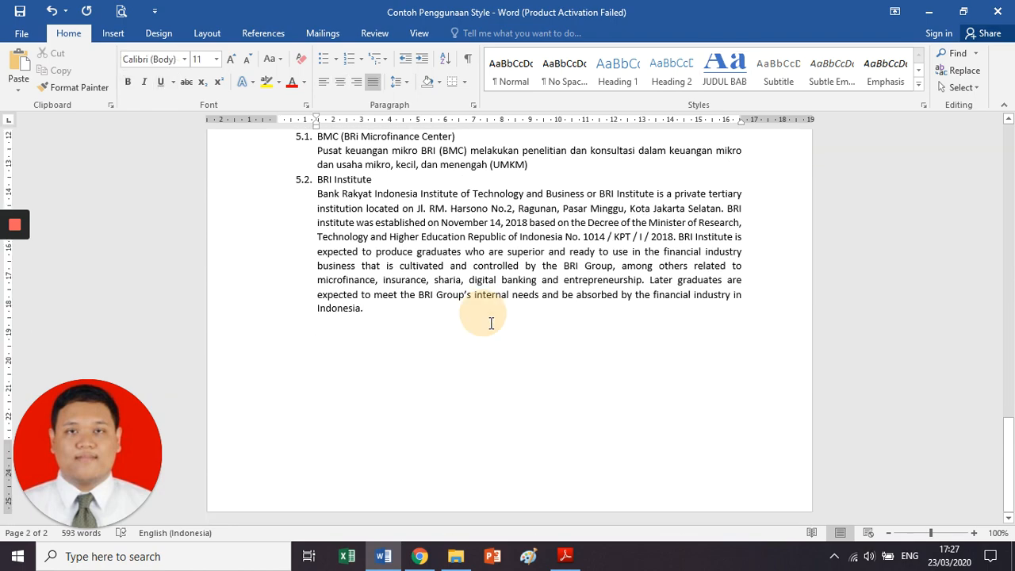
pyautogui.press('Return')
pyautogui.press('Return')
pyautogui.press('Return')
pyautogui.press('Return')
pyautogui.press('BackSpace')
pyautogui.press('BackSpace')
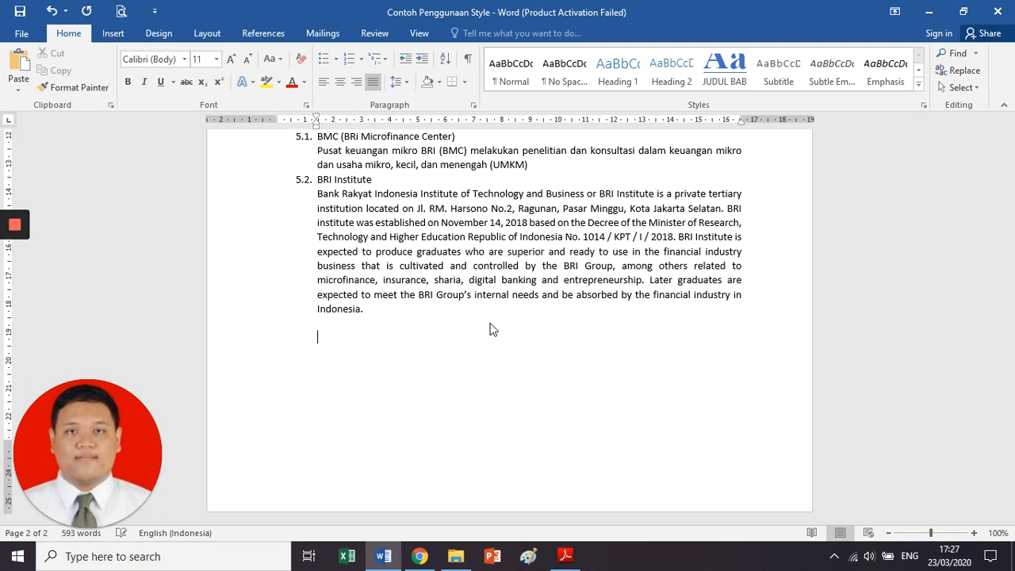
pyautogui.press('Return')
pyautogui.press('Return')
pyautogui.press('Return')
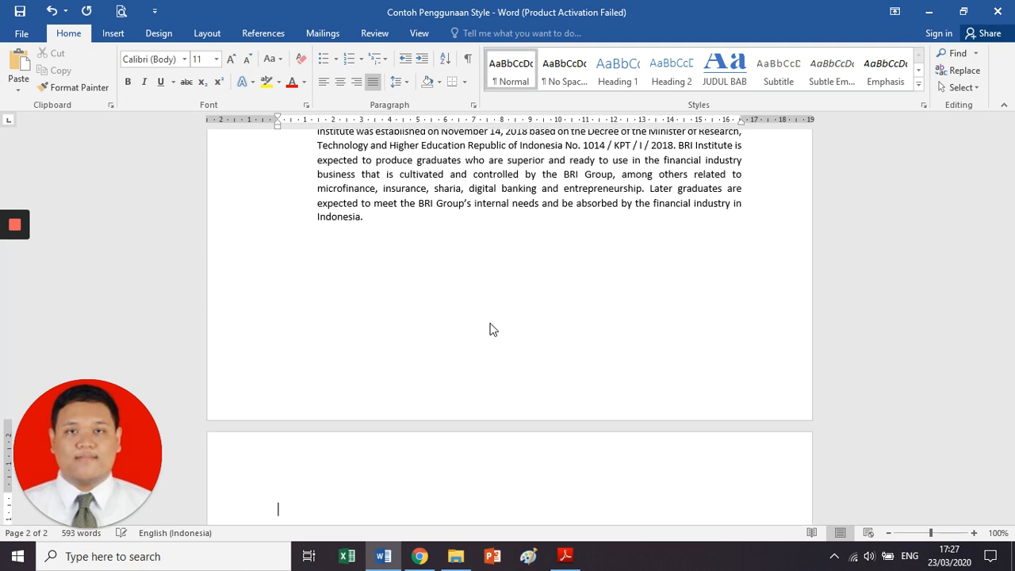
pyautogui.scroll(-5, 489, 329)
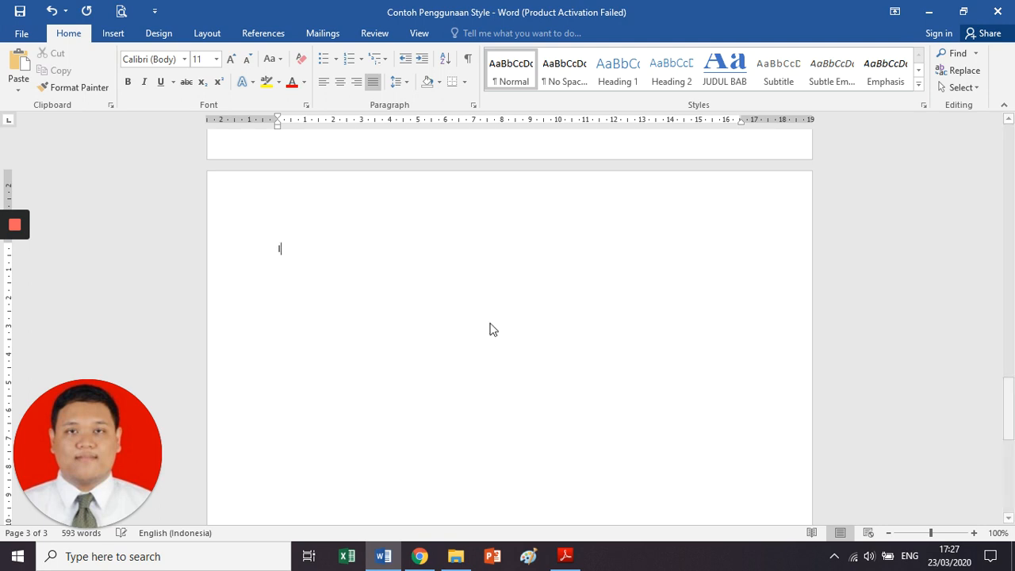
# Step: Enter the title INVESTOR RELATIONSHIP on the new page and apply the JUDUL BAB style to it
pyautogui.write('INVESTOR RELATION')
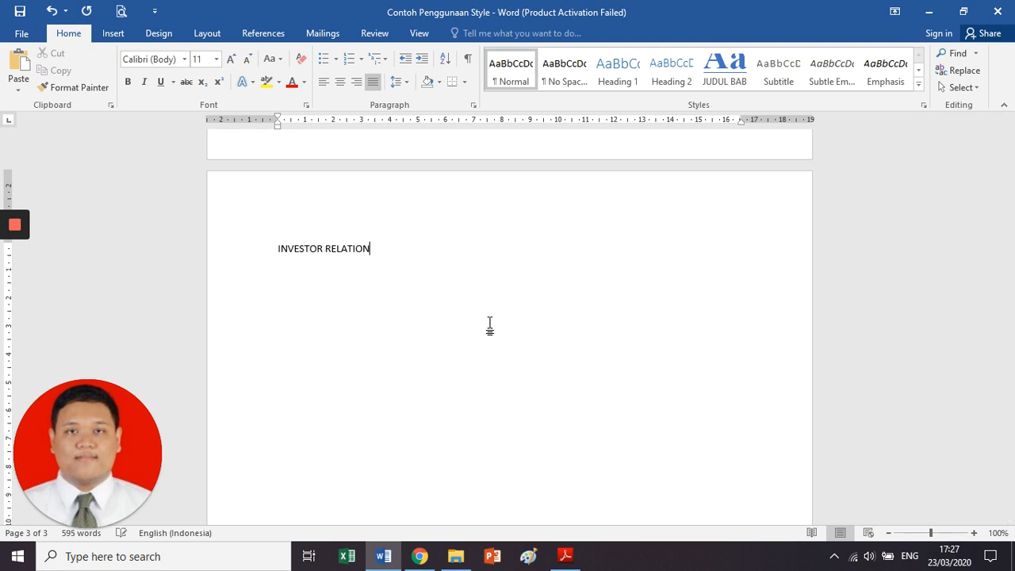
pyautogui.write('SHIP')
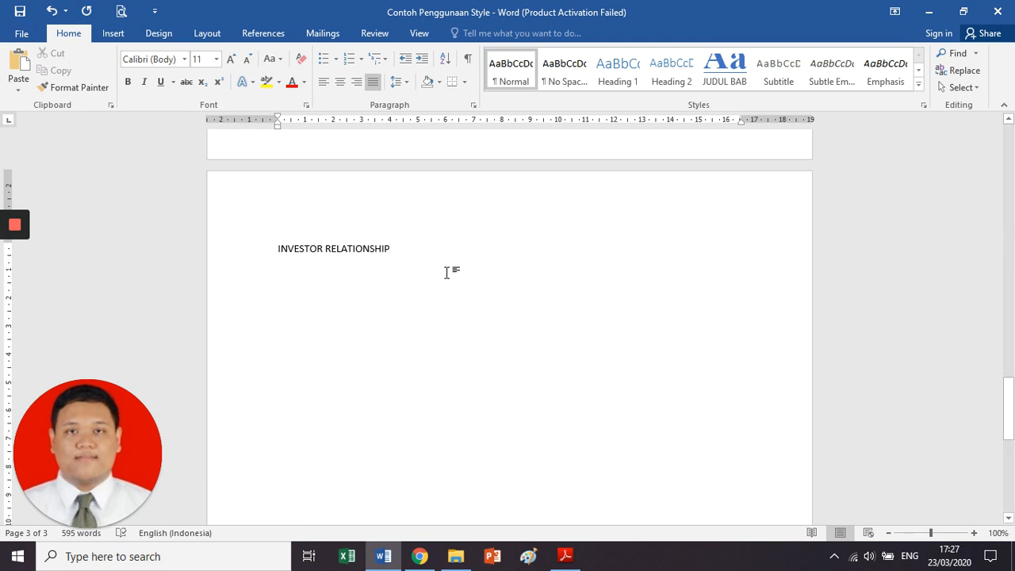
pyautogui.click(359, 249)
pyautogui.click(414, 249)
pyautogui.press('Return')
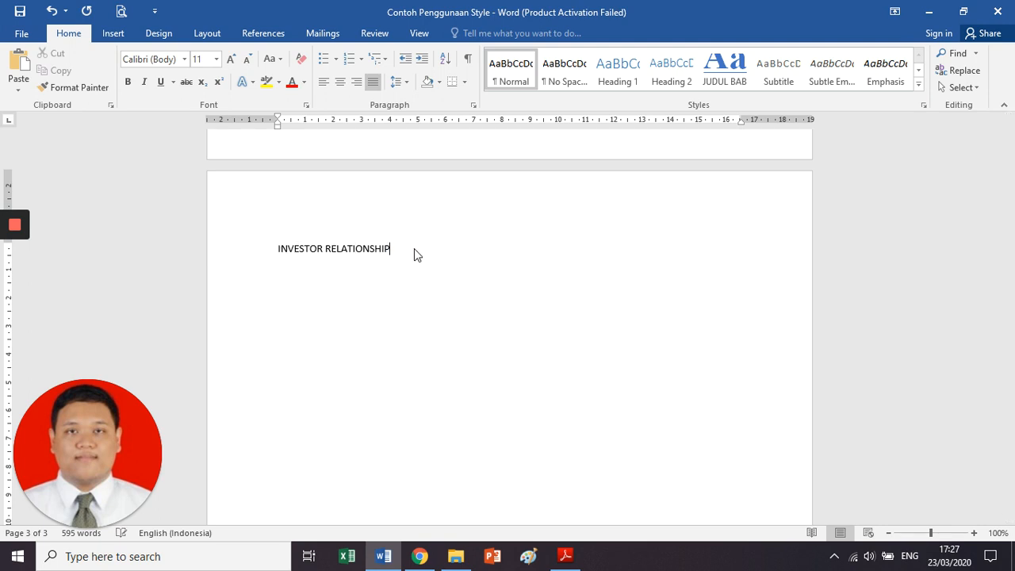
pyautogui.click(346, 252)
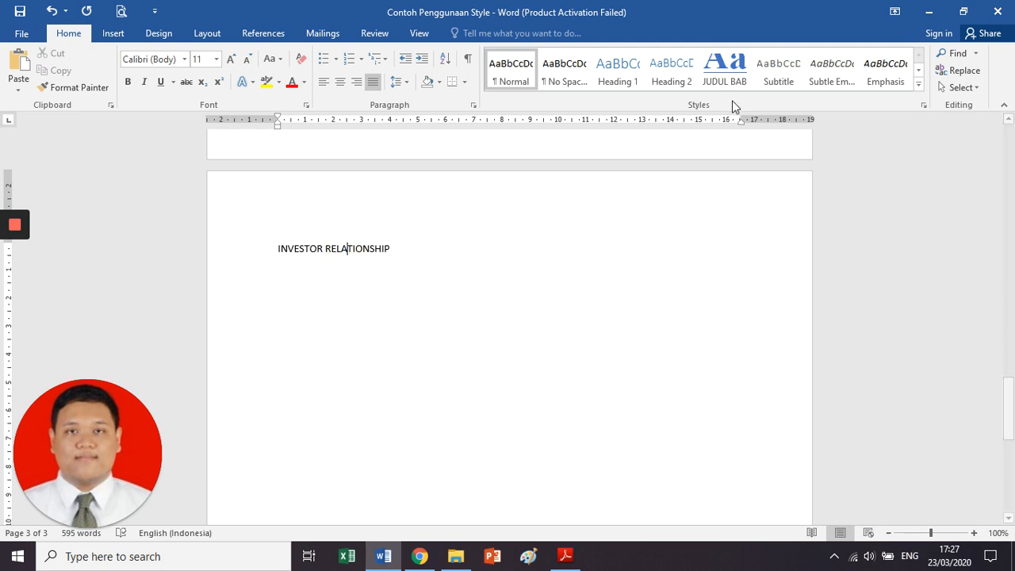
pyautogui.click(727, 80)
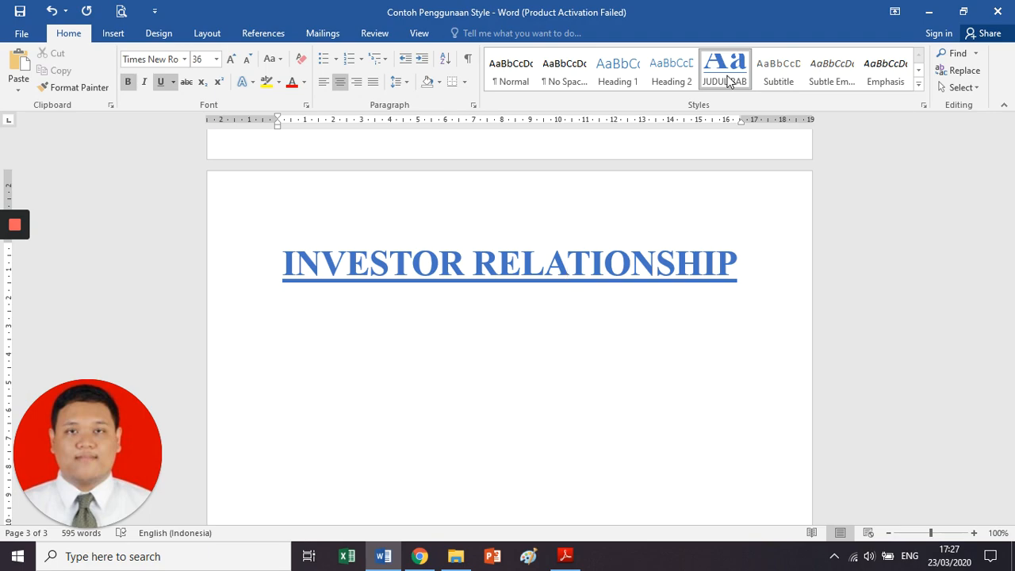
# Step: Return to the first page and apply the Heading 1 style to the "Tentang Bank Rakyat Indonesia (BRI)" heading
pyautogui.scroll(3, 643, 214)
pyautogui.scroll(15, 643, 214)
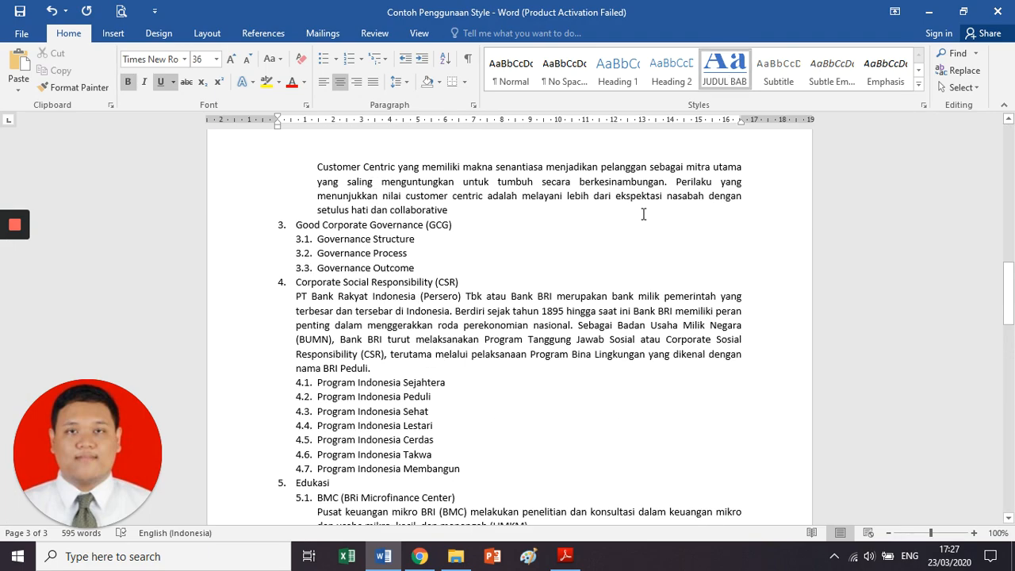
pyautogui.click(538, 238)
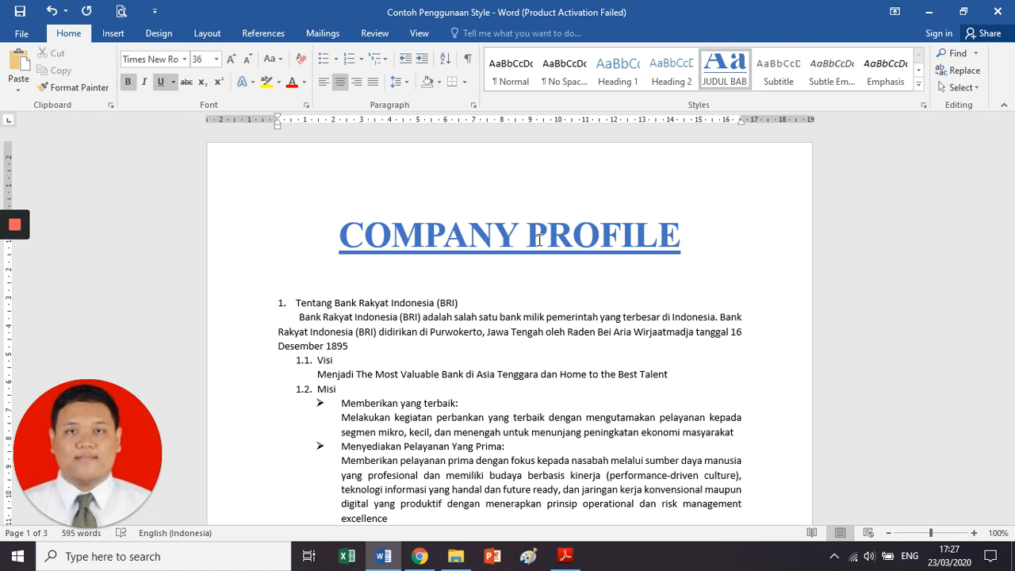
pyautogui.click(406, 302)
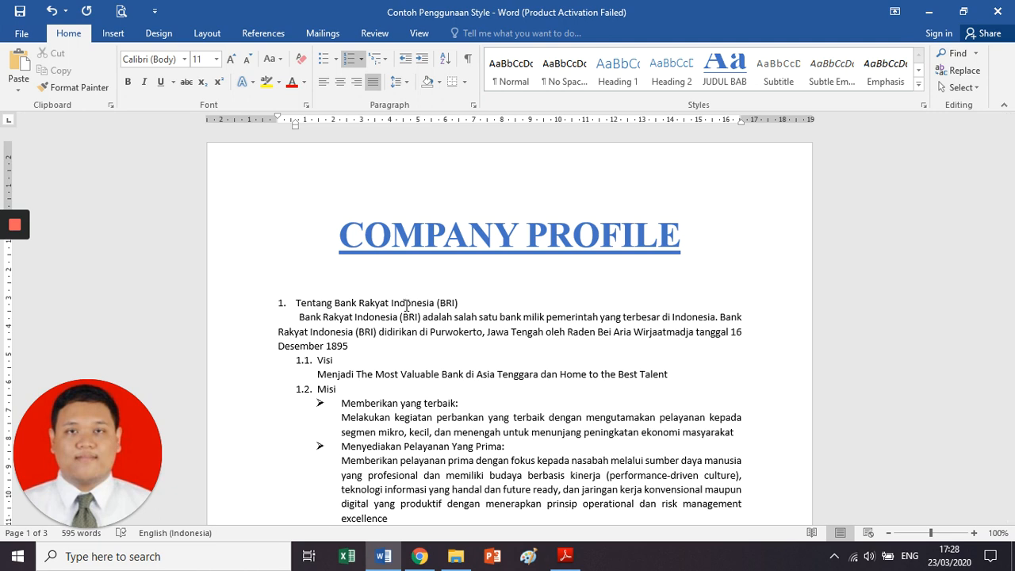
pyautogui.click(323, 359)
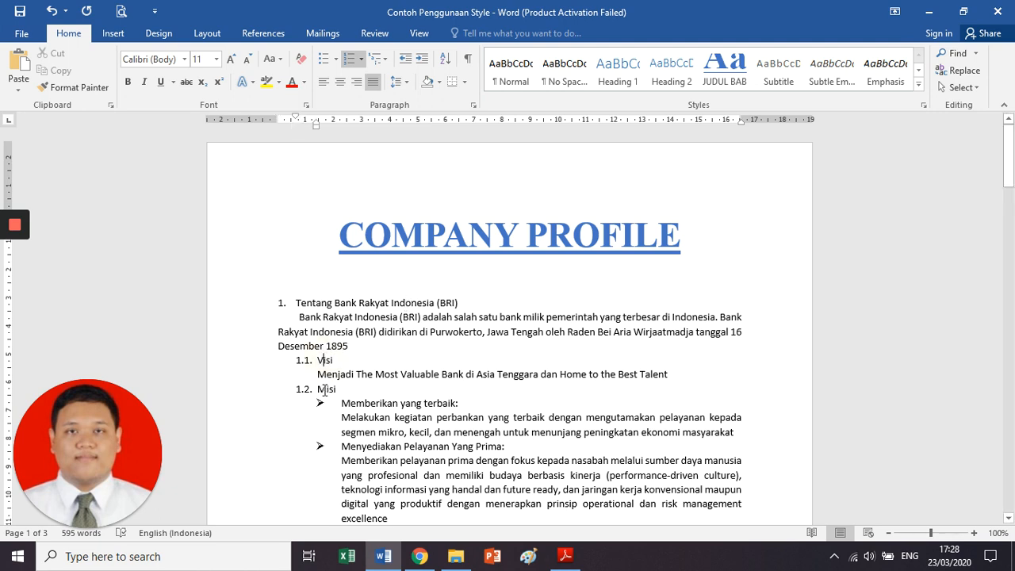
pyautogui.click(325, 389)
pyautogui.click(345, 303)
pyautogui.click(623, 82)
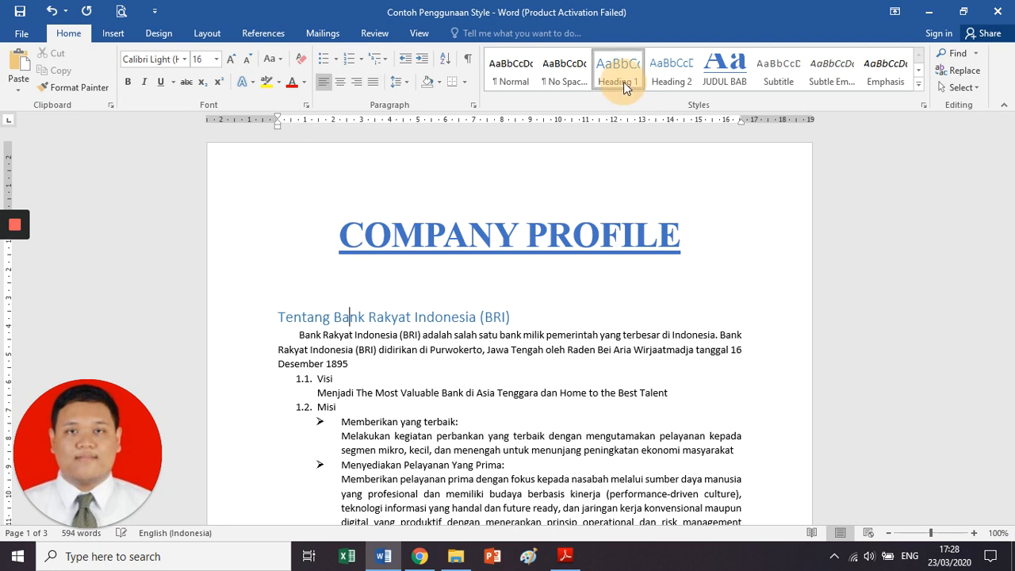
# Step: Apply the Heading 2 style to the Visi and Misi subheadings
pyautogui.click(325, 379)
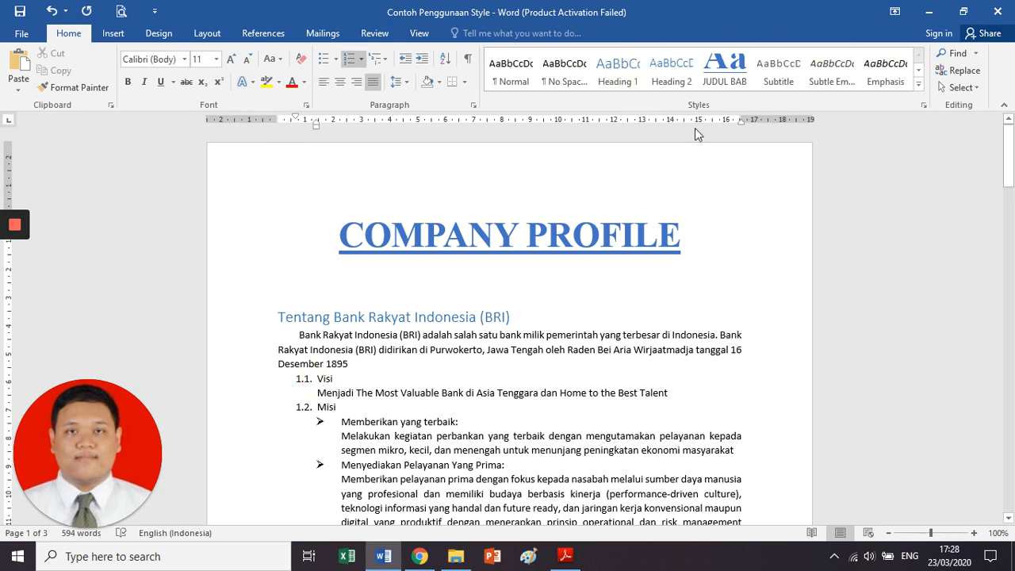
pyautogui.click(670, 81)
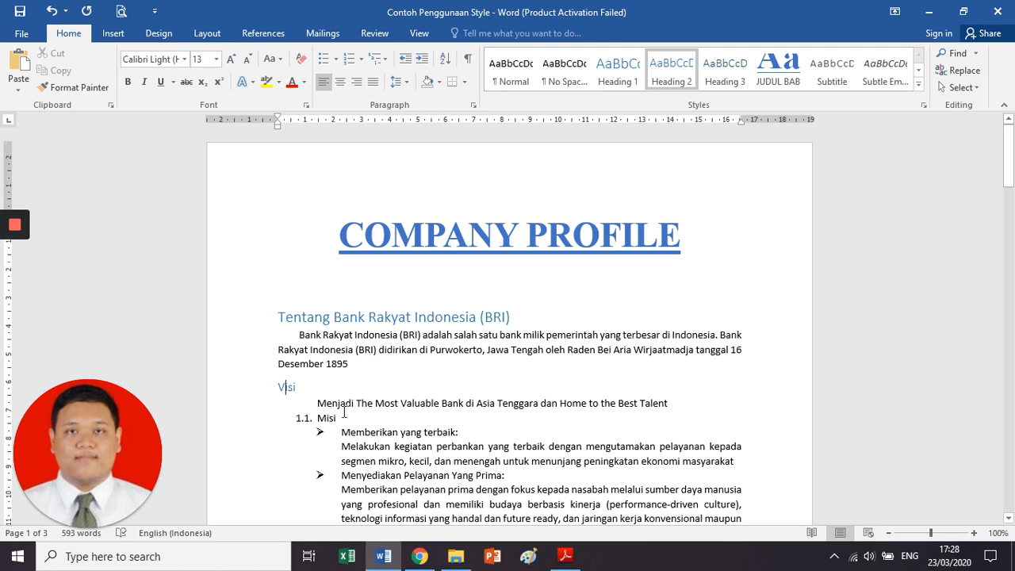
pyautogui.click(331, 421)
pyautogui.click(671, 71)
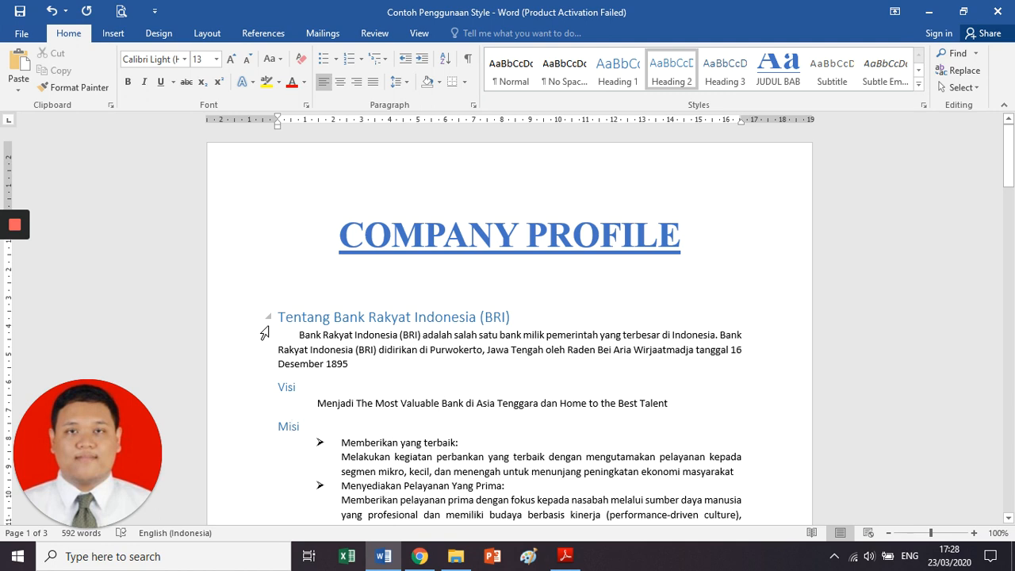
# Step: Modify the Heading 1 style to use the 1. 2. 3. numbering format
pyautogui.click(364, 320)
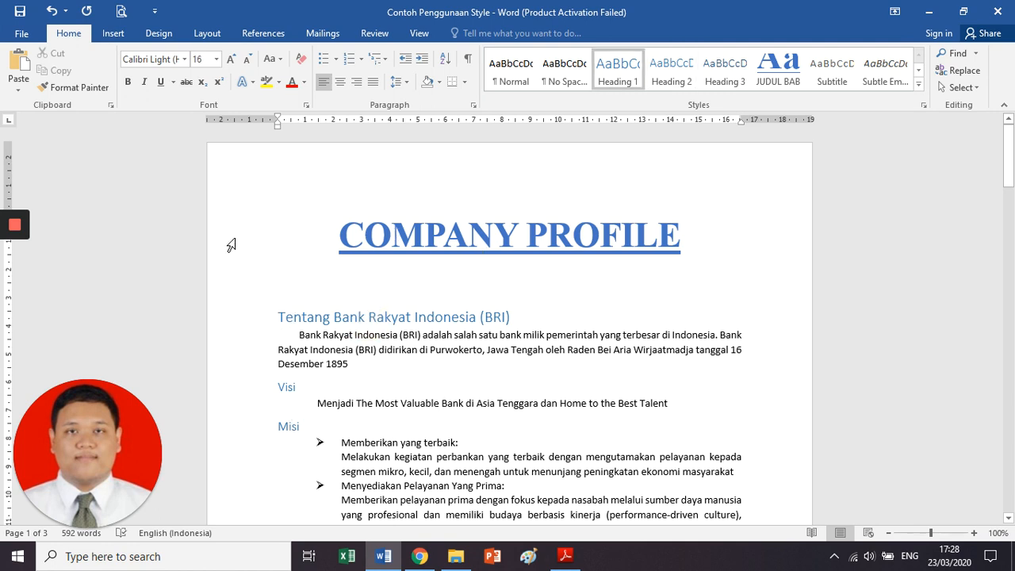
pyautogui.rightClick(623, 81)
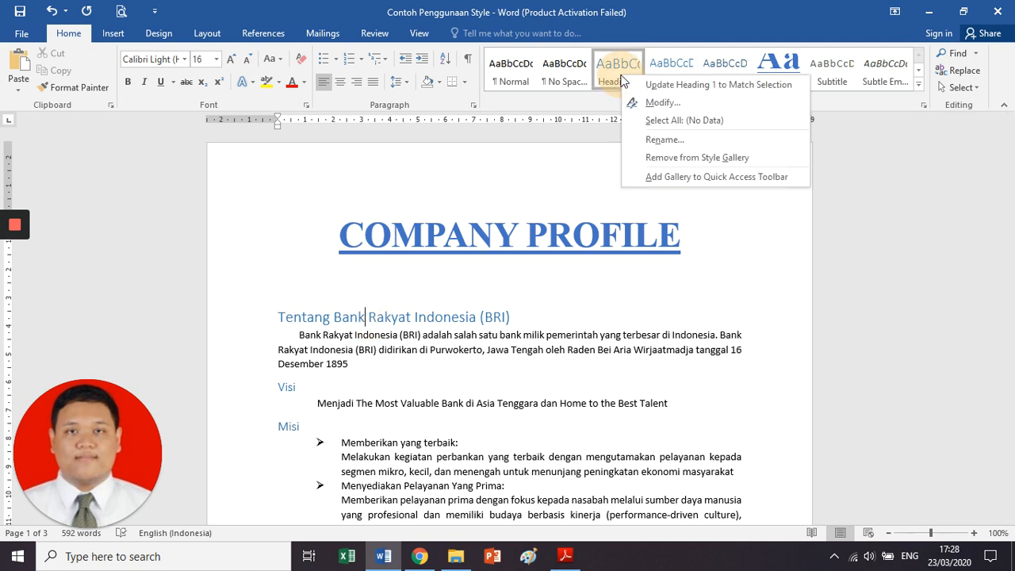
pyautogui.click(658, 102)
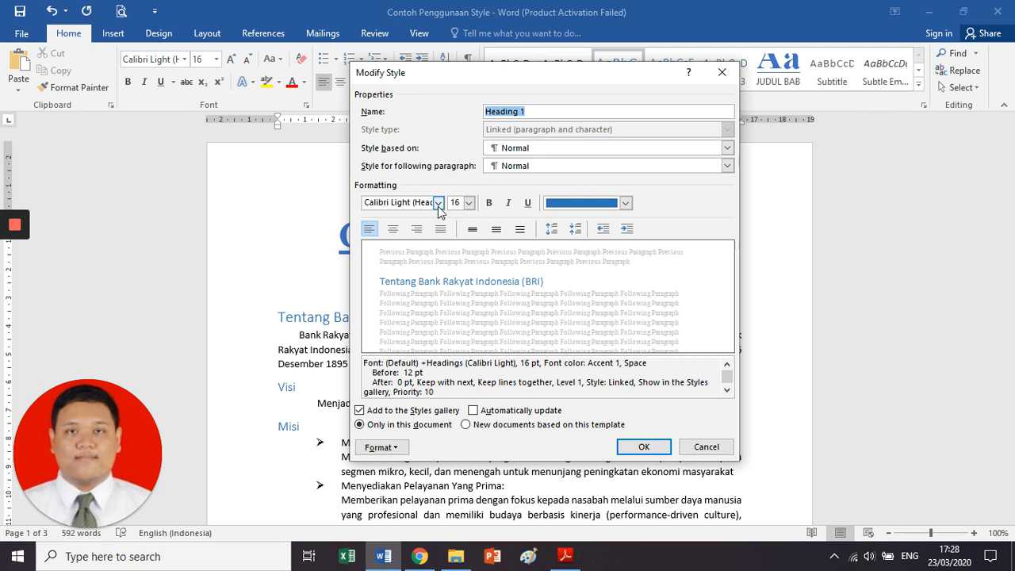
pyautogui.click(381, 447)
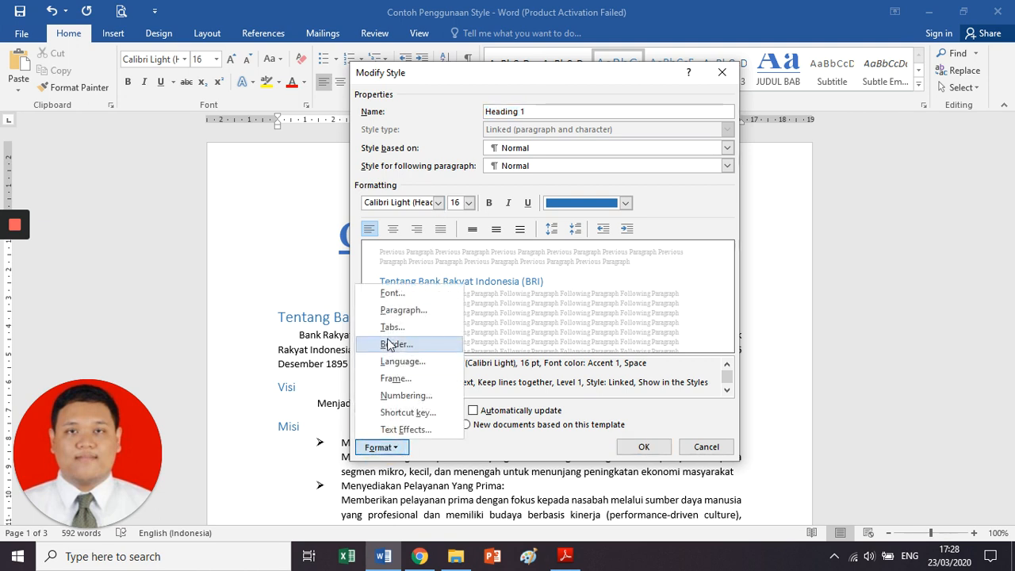
pyautogui.click(389, 395)
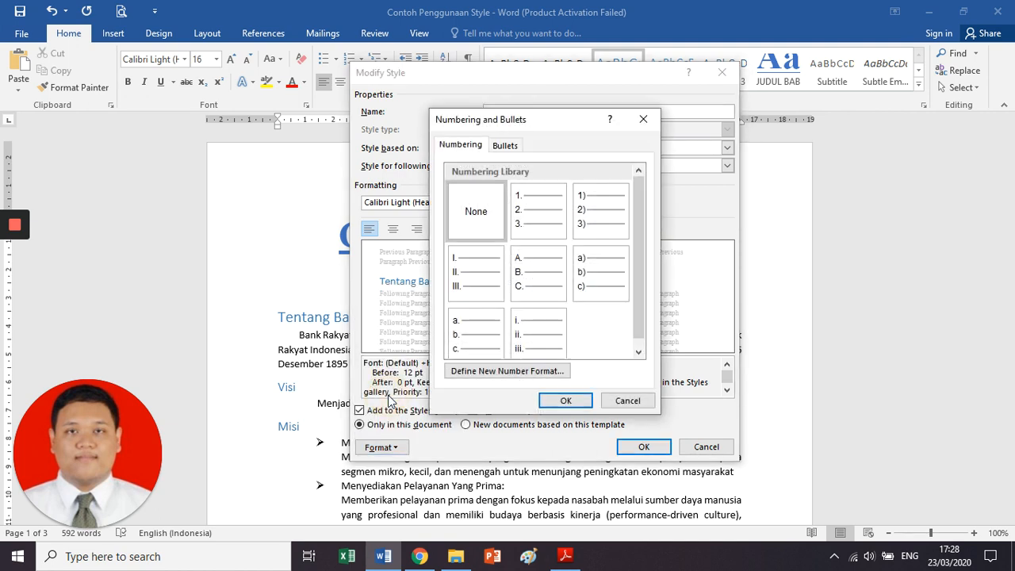
pyautogui.click(543, 217)
pyautogui.scroll(-1, 542, 238)
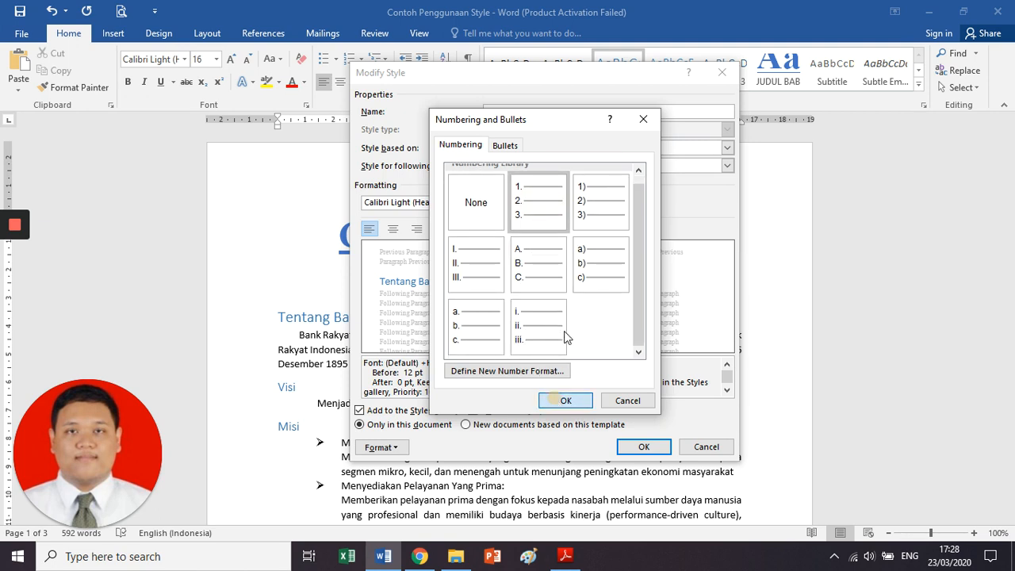
pyautogui.click(565, 401)
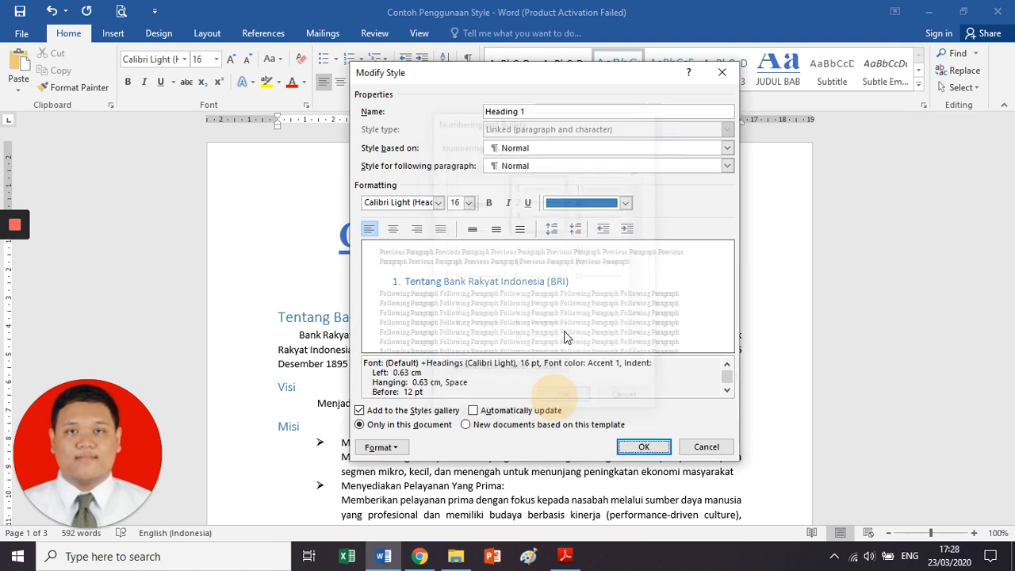
pyautogui.click(642, 447)
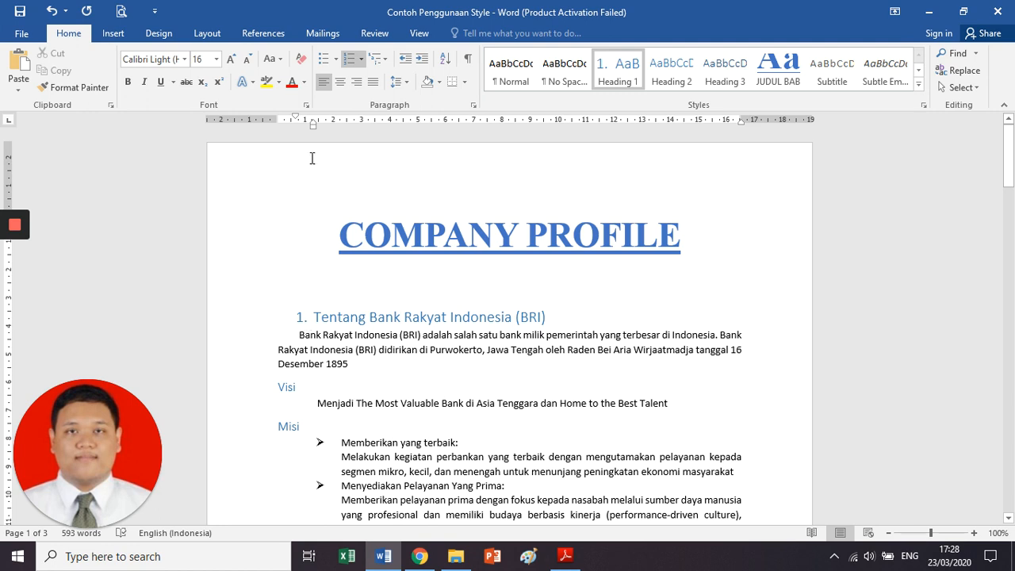
# Step: Shift the indent of the numbered "Tentang Bank Rakyat Indonesia (BRI)" heading back so its number aligns with the page's text margin
pyautogui.moveTo(313, 125); pyautogui.dragTo(276, 114)
pyautogui.scroll(-5, 301, 242)
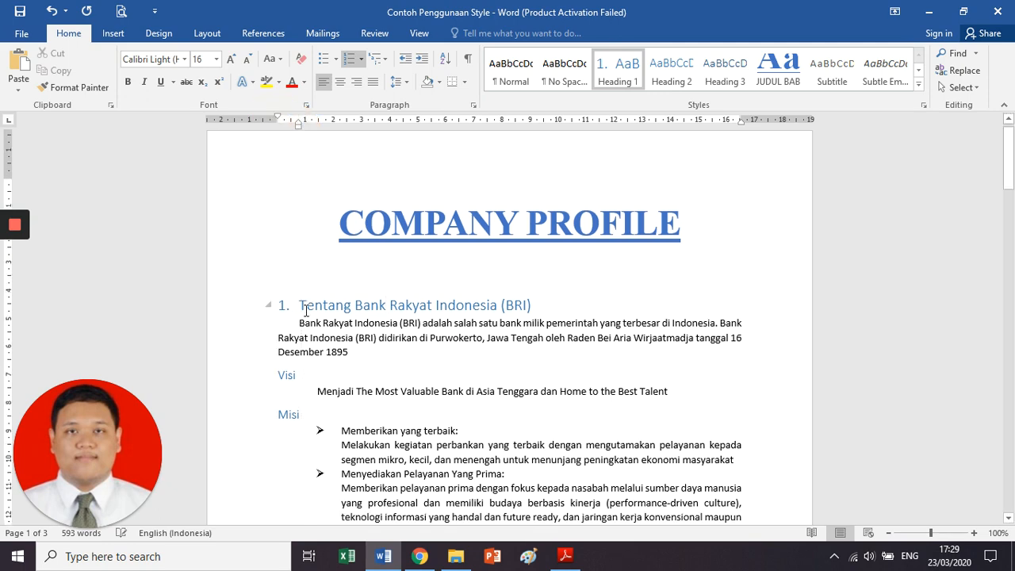
# Step: Apply the Heading 1 style to "Nilai Utama Perusahaan" and shift its indent back so its number aligns with the page's text margin
pyautogui.scroll(-3, 305, 310)
pyautogui.click(321, 335)
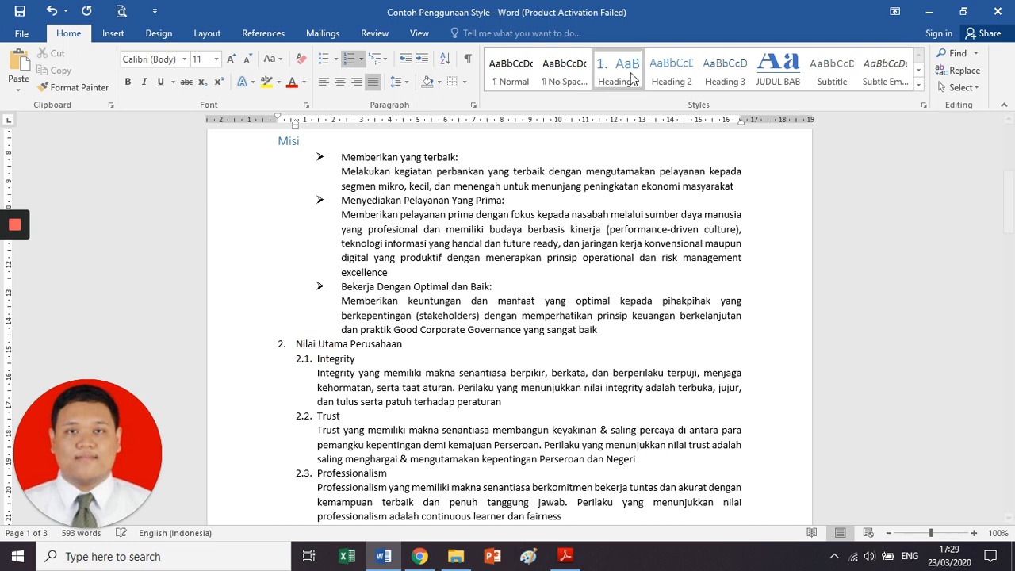
pyautogui.click(618, 73)
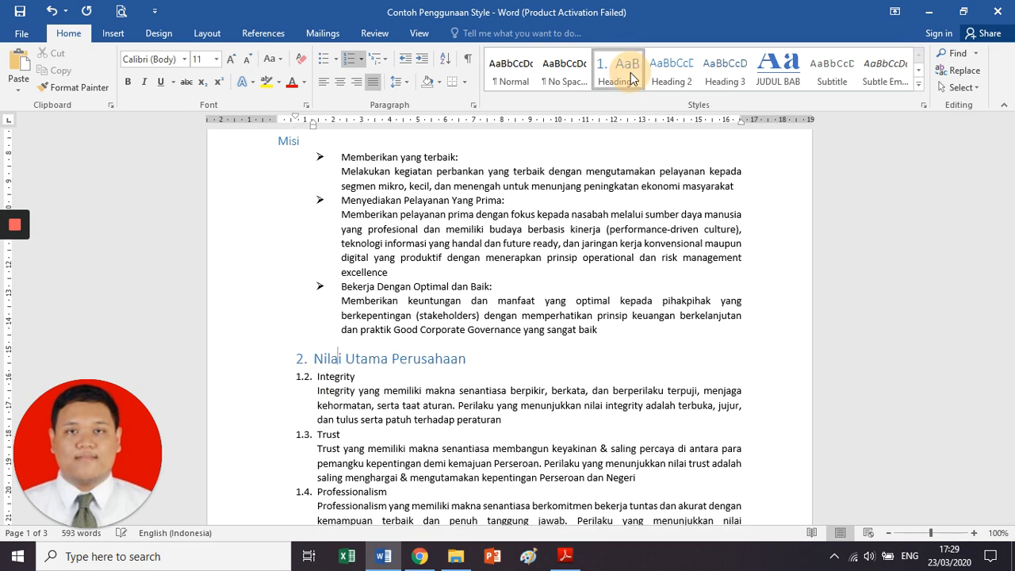
pyautogui.click(299, 359)
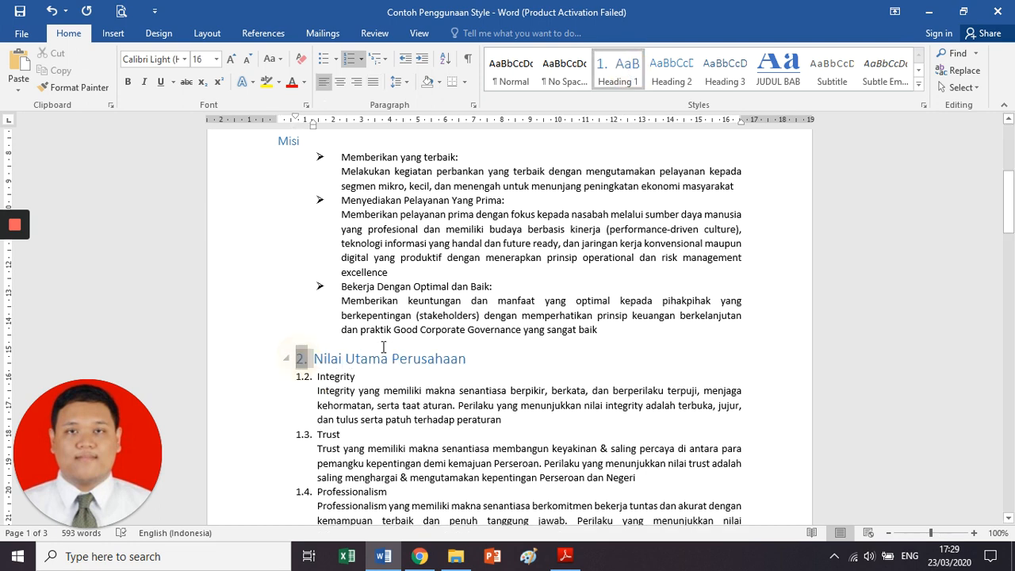
pyautogui.click(377, 359)
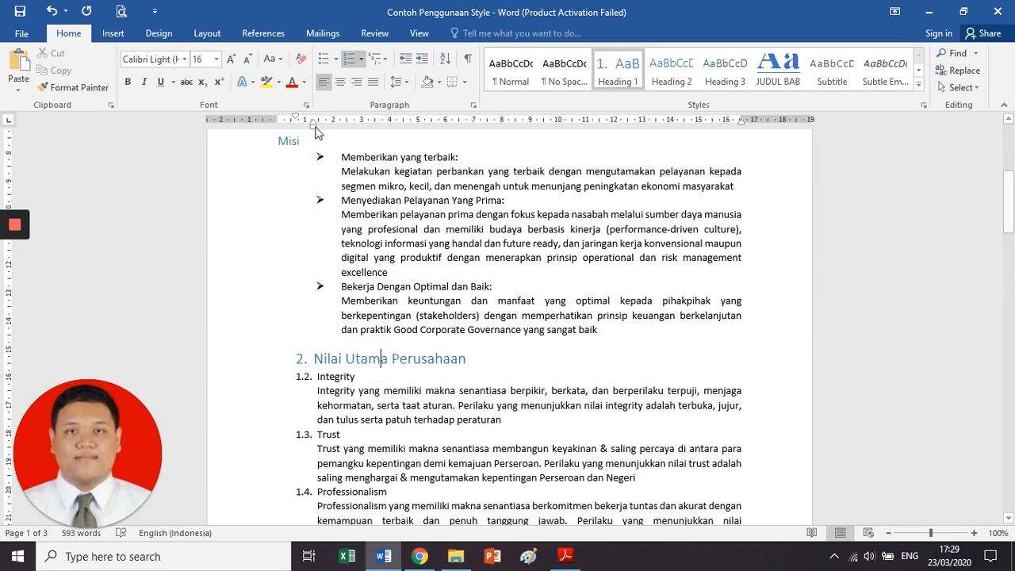
pyautogui.moveTo(314, 126)
pyautogui.mouseDown()
pyautogui.moveTo(296, 129)
pyautogui.moveTo(276, 114)
pyautogui.mouseUp()
# Step: Review the numbered headings and subheadings across the first two pages, ending back at the COMPANY PROFILE title
pyautogui.scroll(-8, 309, 289)
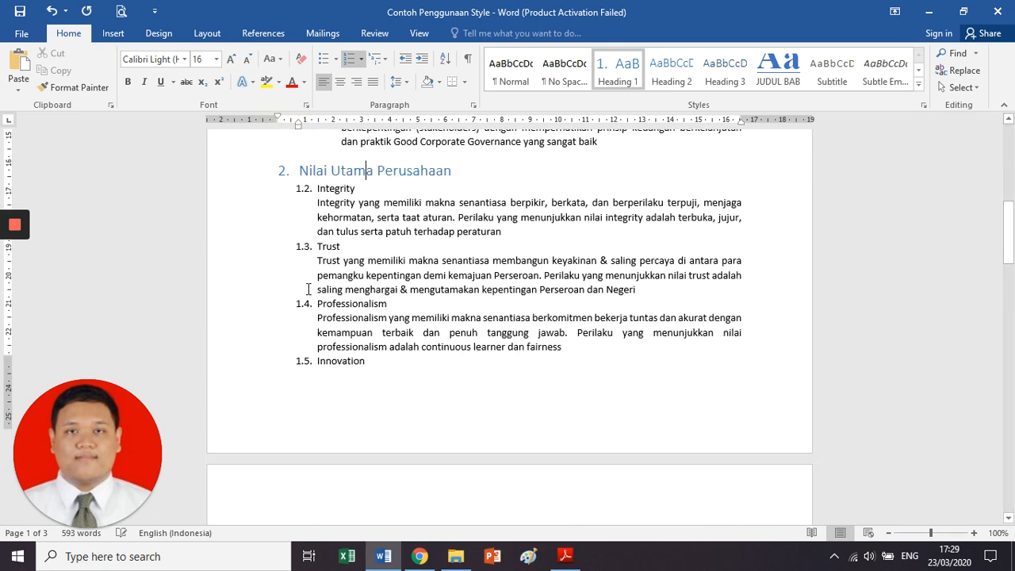
pyautogui.scroll(10, 309, 289)
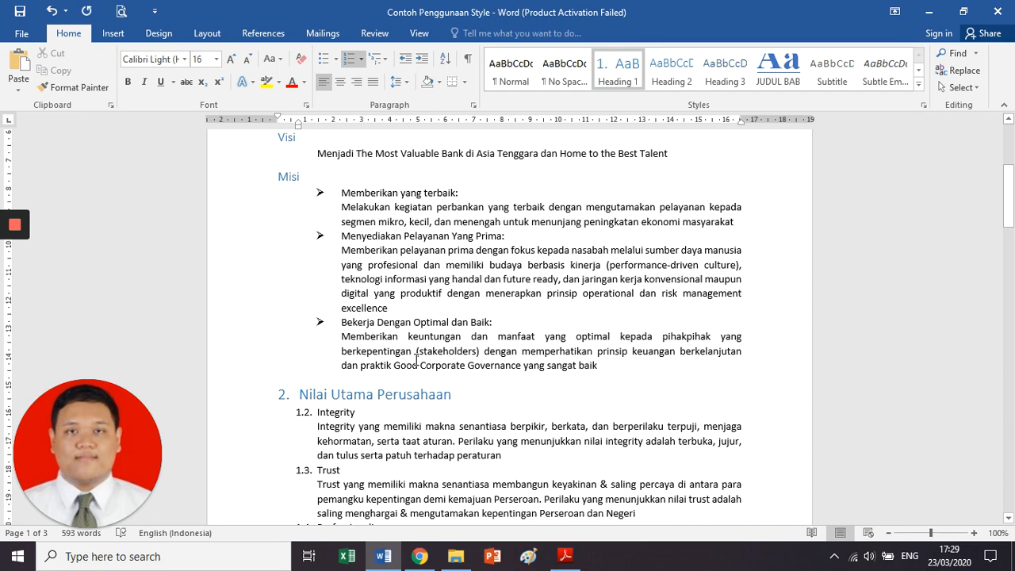
pyautogui.scroll(-5, 293, 399)
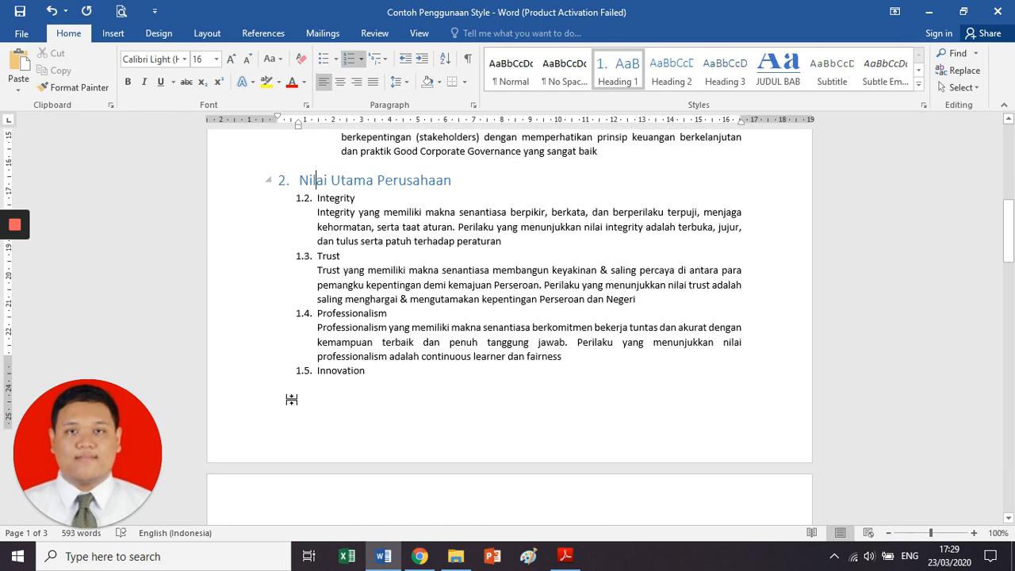
pyautogui.scroll(-4, 292, 399)
pyautogui.scroll(-3, 293, 398)
pyautogui.scroll(14, 291, 399)
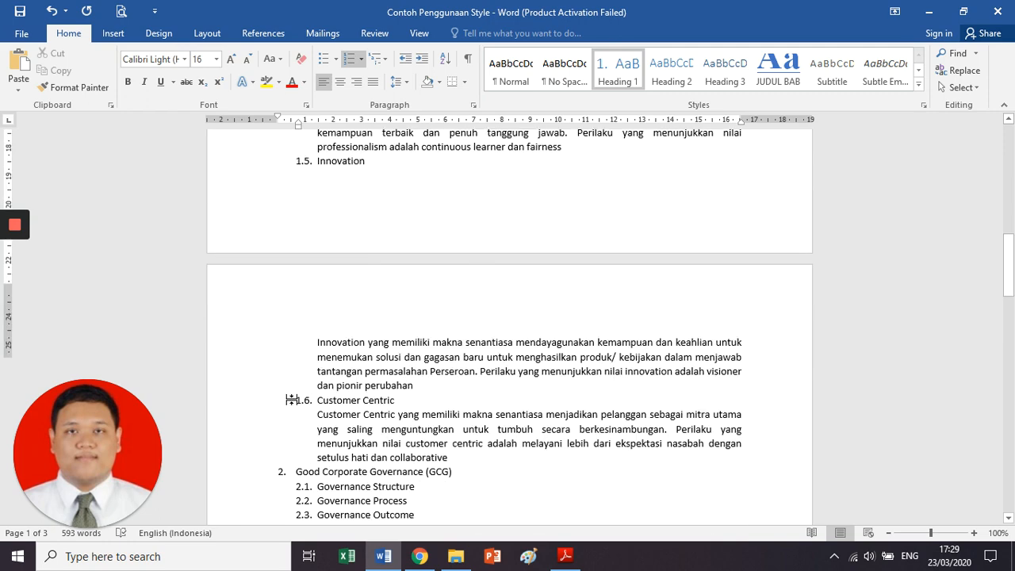
pyautogui.scroll(3, 310, 403)
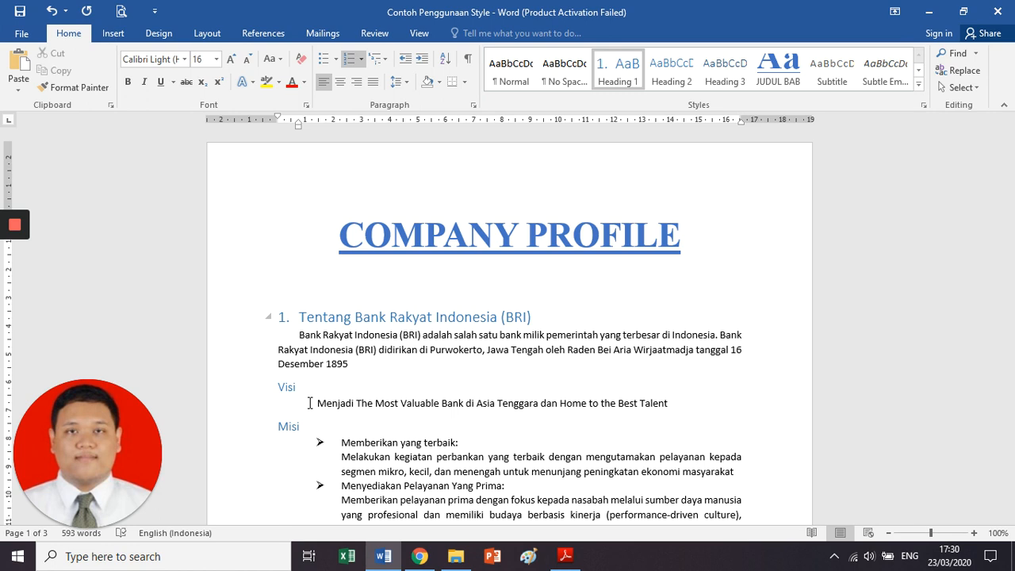
# Step: Show the document's heading outline and use it to jump to "Tentang Bank Rakyat Indonesia (BRI)" and "Nilai Utama Perusahaan"
pyautogui.hotkey('ctrl', 'f')
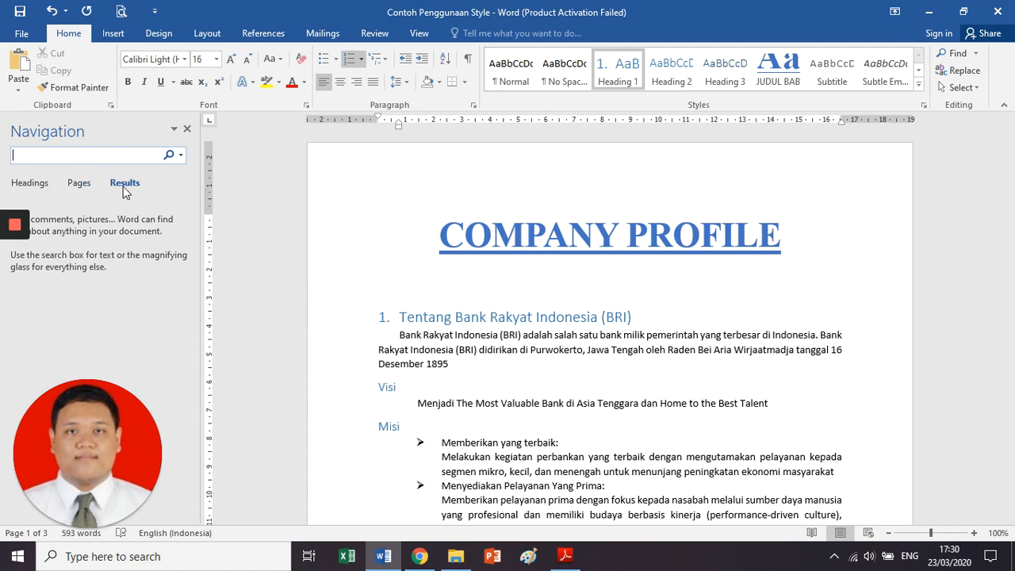
pyautogui.click(87, 201)
pyautogui.click(31, 184)
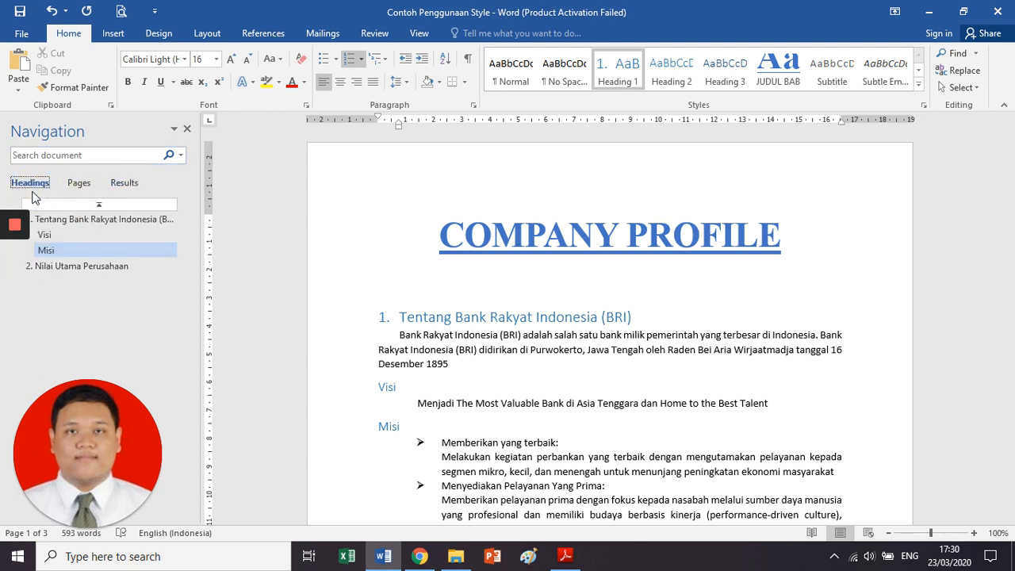
pyautogui.click(49, 184)
pyautogui.click(108, 205)
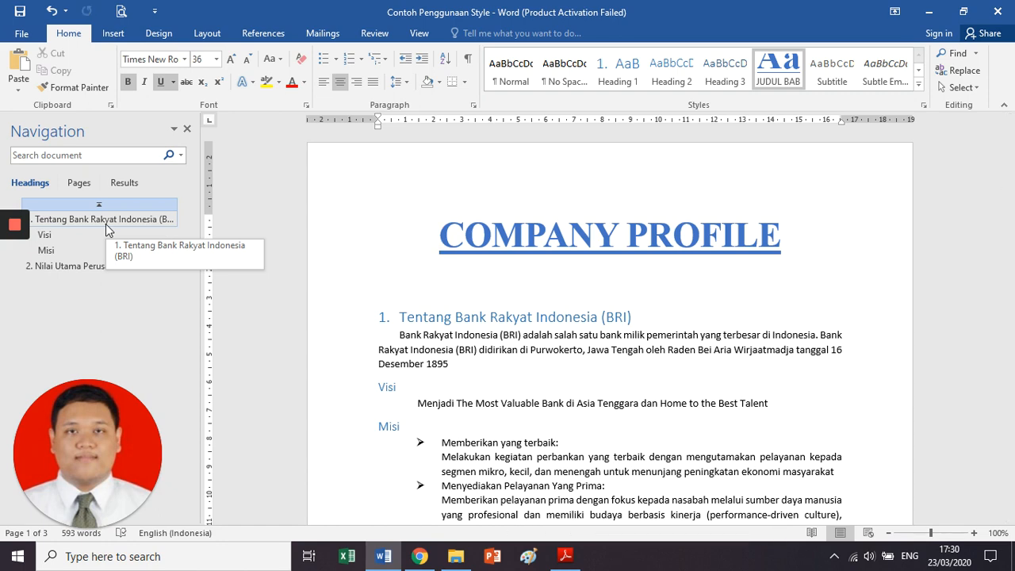
pyautogui.click(106, 225)
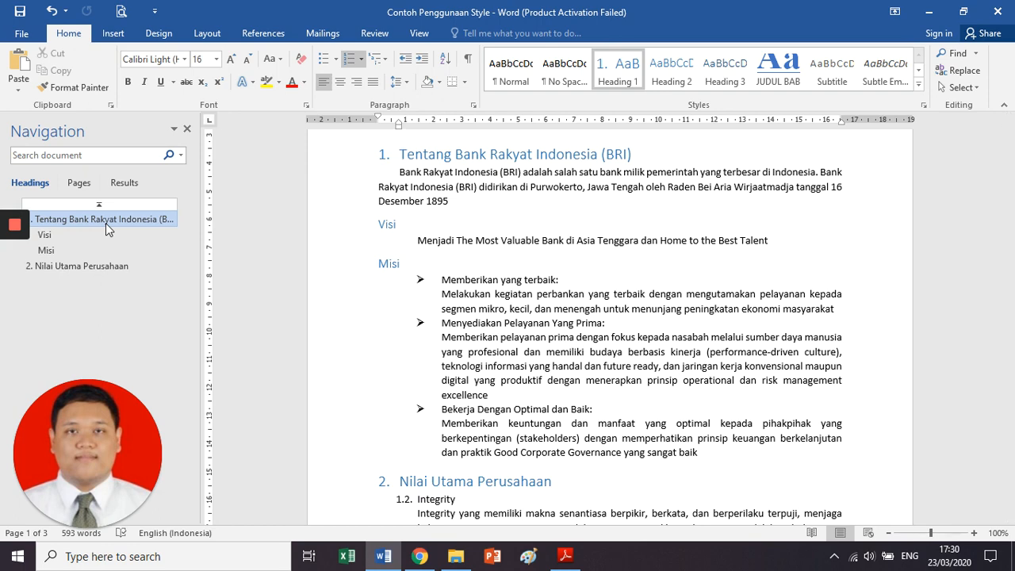
pyautogui.click(102, 270)
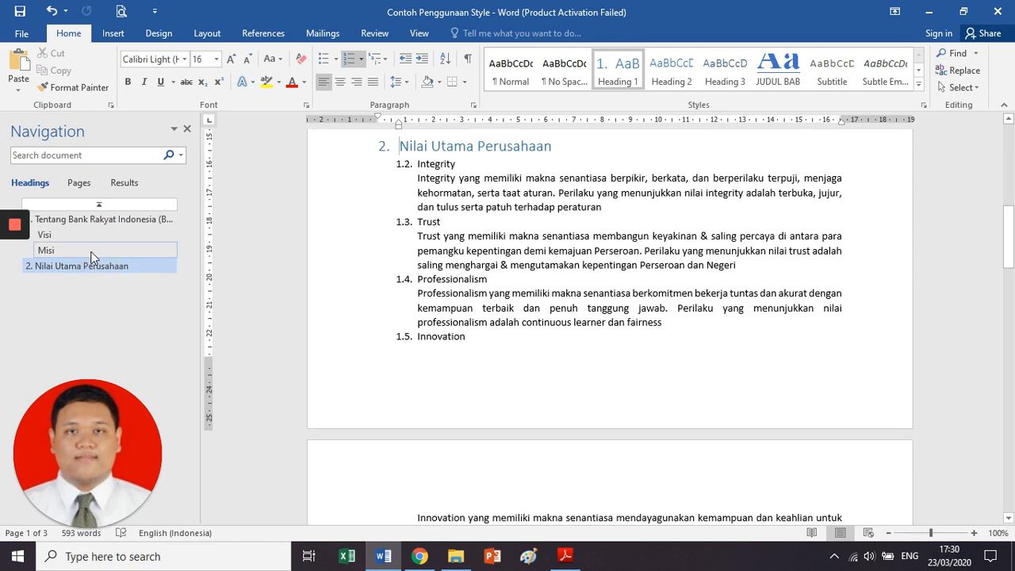
# Step: Look through the page thumbnails and return to the document's beginning through the heading outline
pyautogui.click(82, 185)
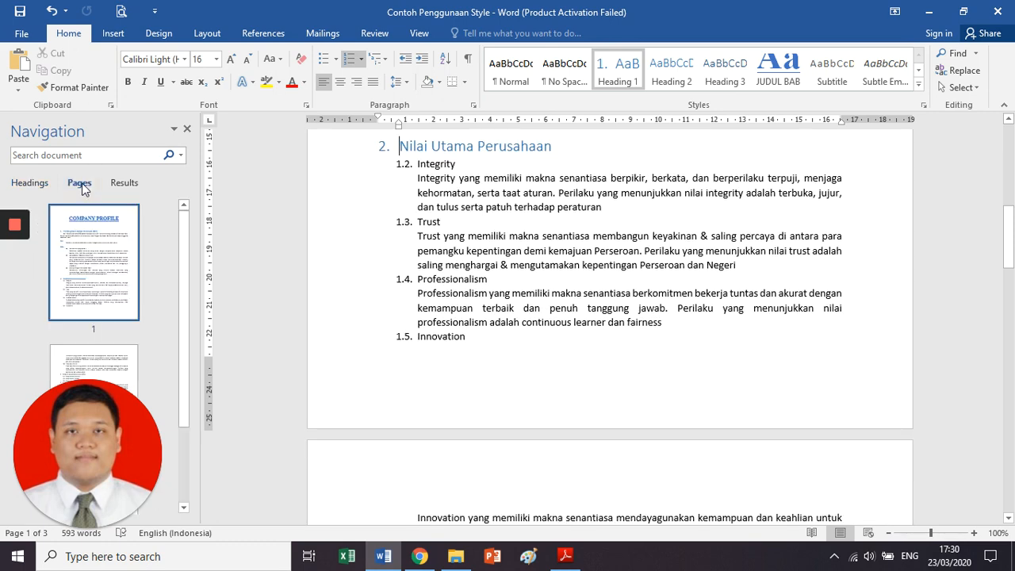
pyautogui.scroll(-3, 116, 273)
pyautogui.scroll(3, 117, 274)
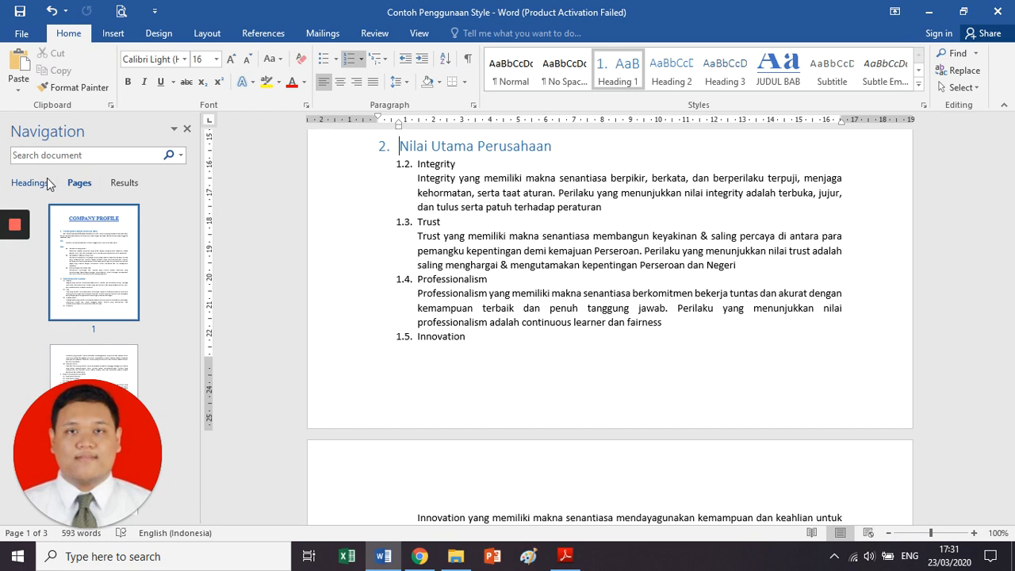
pyautogui.click(48, 184)
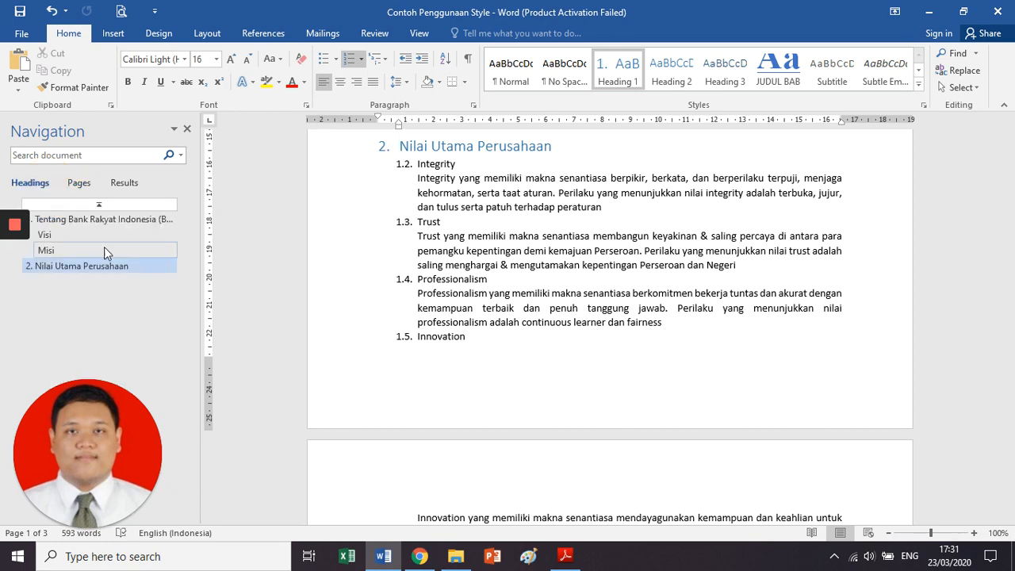
pyautogui.click(104, 205)
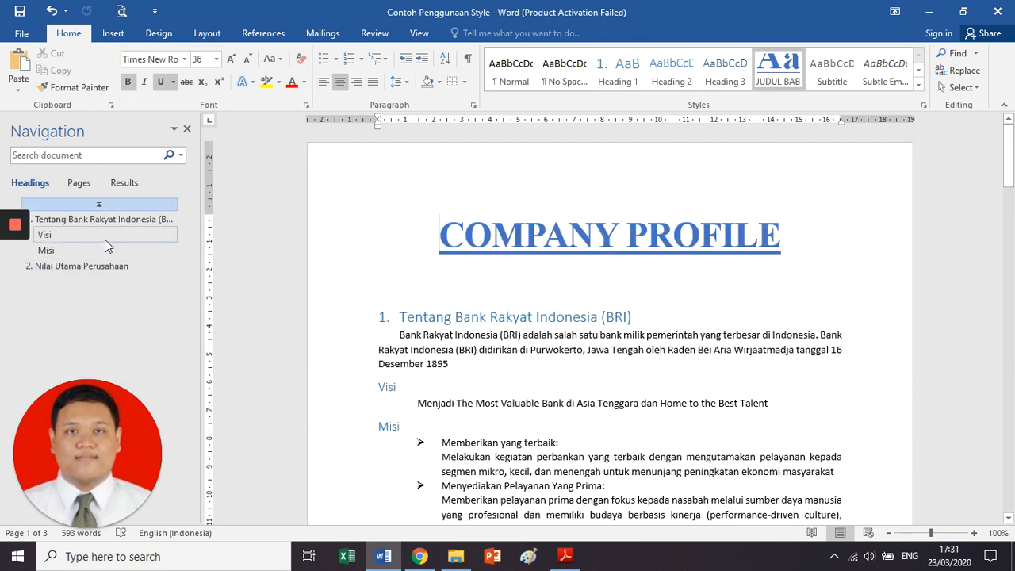
# Step: Place the cursor in the COMPANY PROFILE title and close the document navigation
pyautogui.click(464, 335)
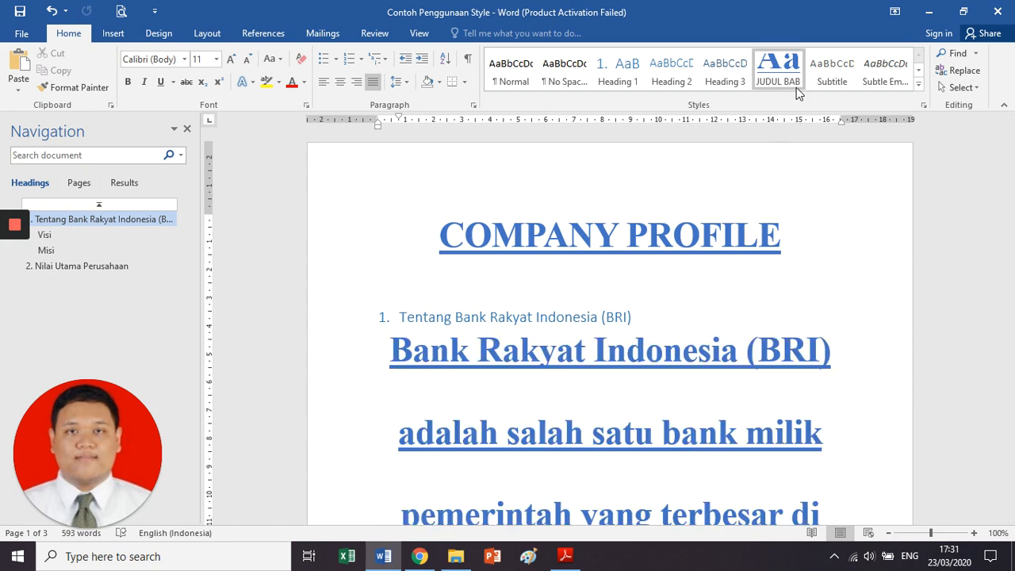
pyautogui.click(627, 236)
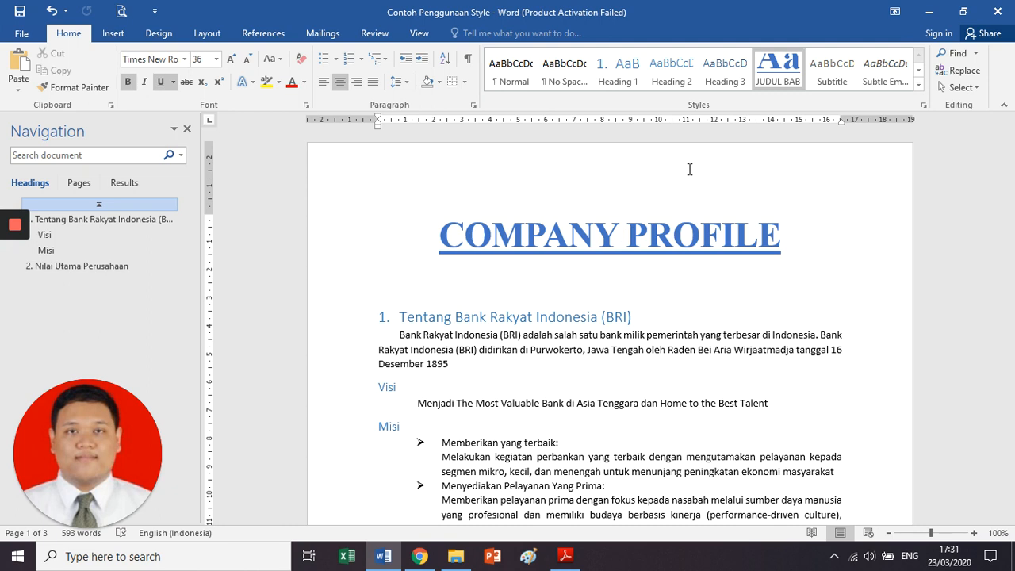
pyautogui.click(647, 238)
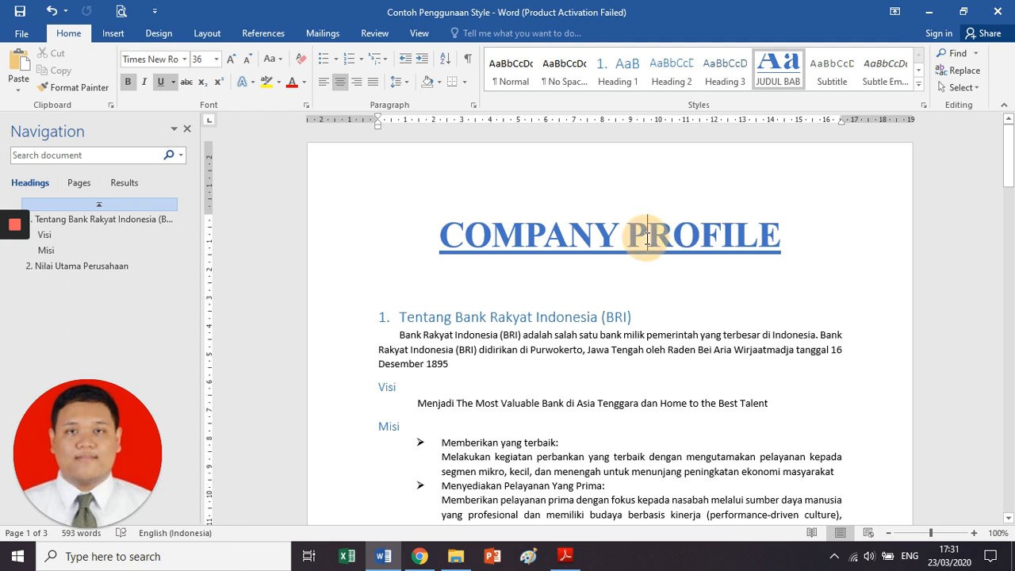
pyautogui.click(187, 129)
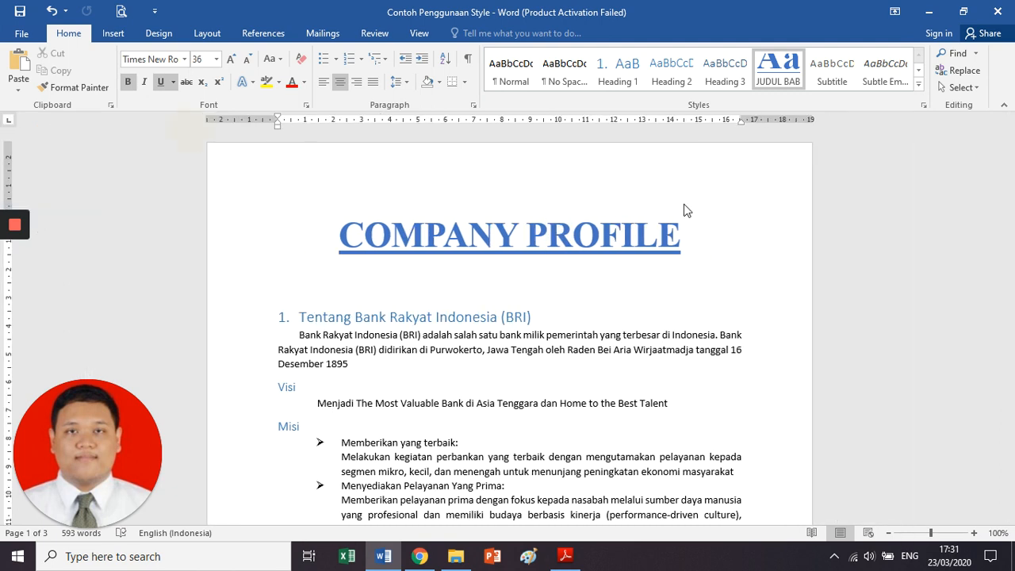
# Step: Apply the Heading 1 style to the COMPANY PROFILE title and remove its number and indent
pyautogui.click(618, 85)
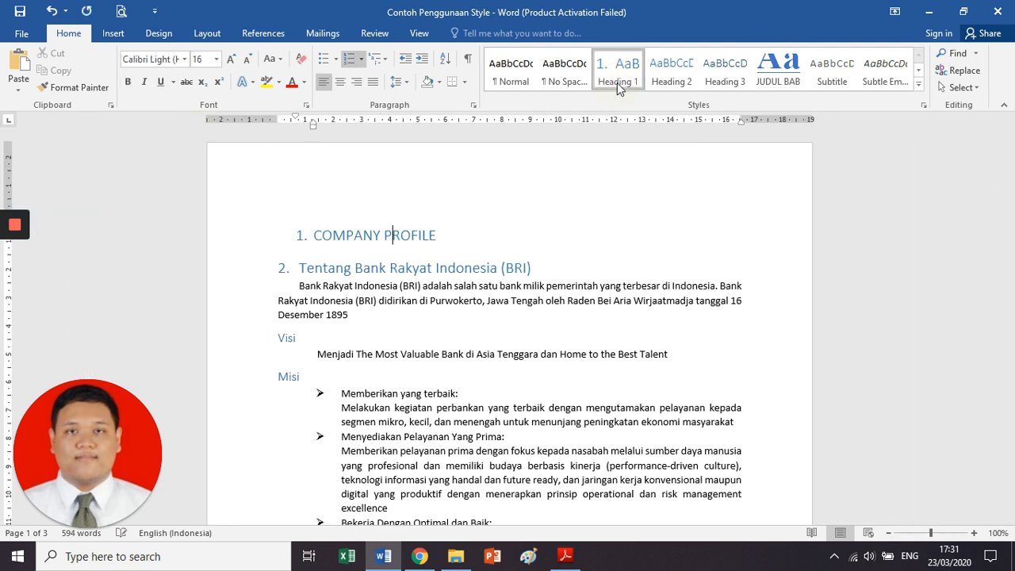
pyautogui.click(315, 236)
pyautogui.press('BackSpace')
pyautogui.press('BackSpace')
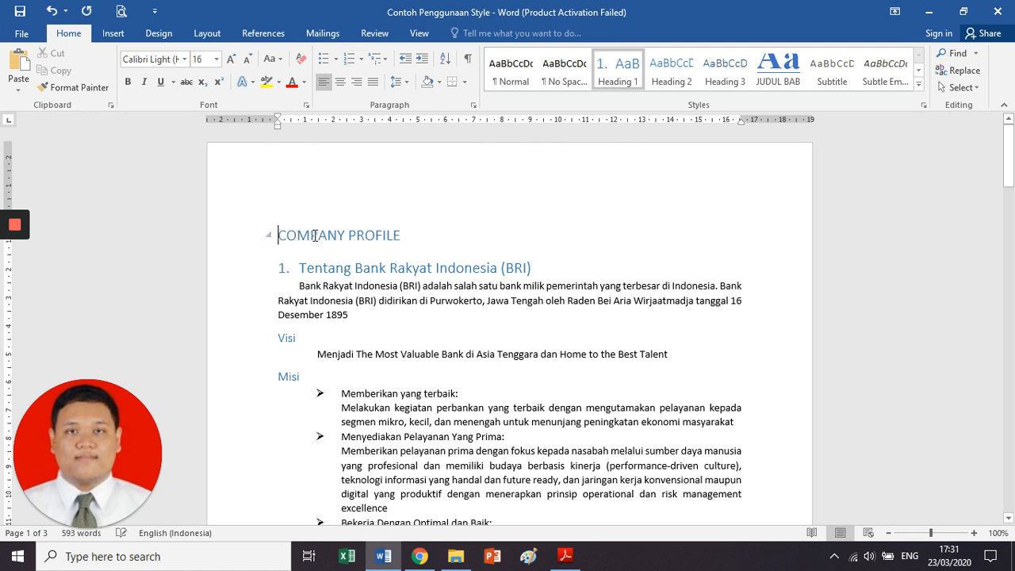
# Step: Apply the Heading 2 style to "Tentang Bank Rakyat Indonesia (BRI)" and the Heading 3 style to the Visi and Misi subheadings
pyautogui.click(360, 265)
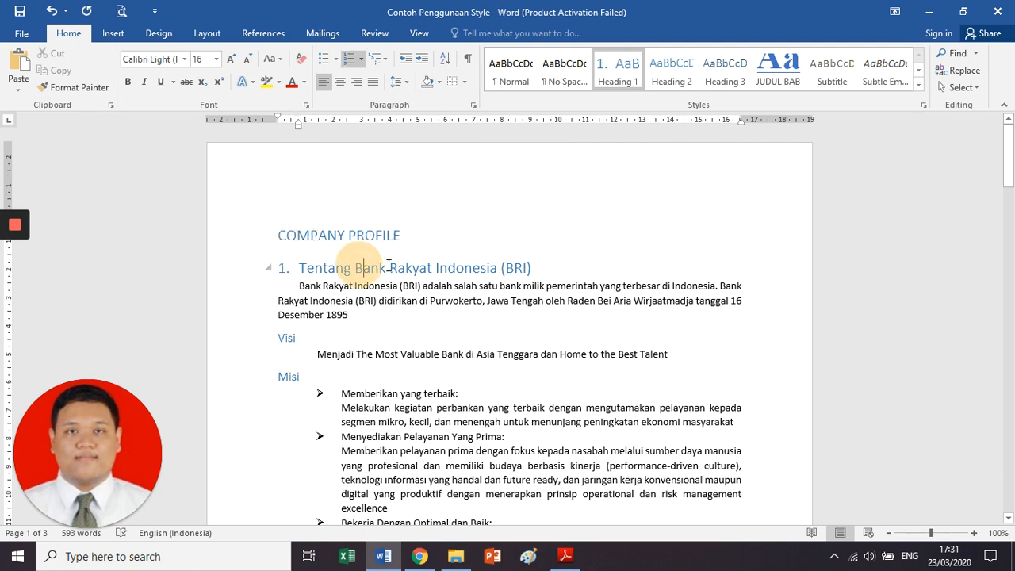
pyautogui.click(671, 72)
pyautogui.click(282, 323)
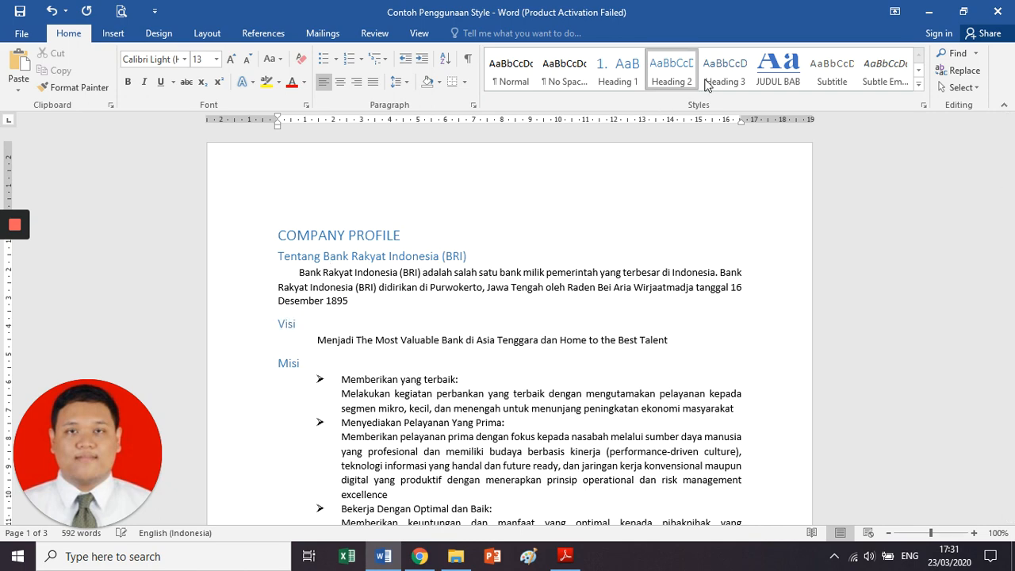
pyautogui.click(721, 71)
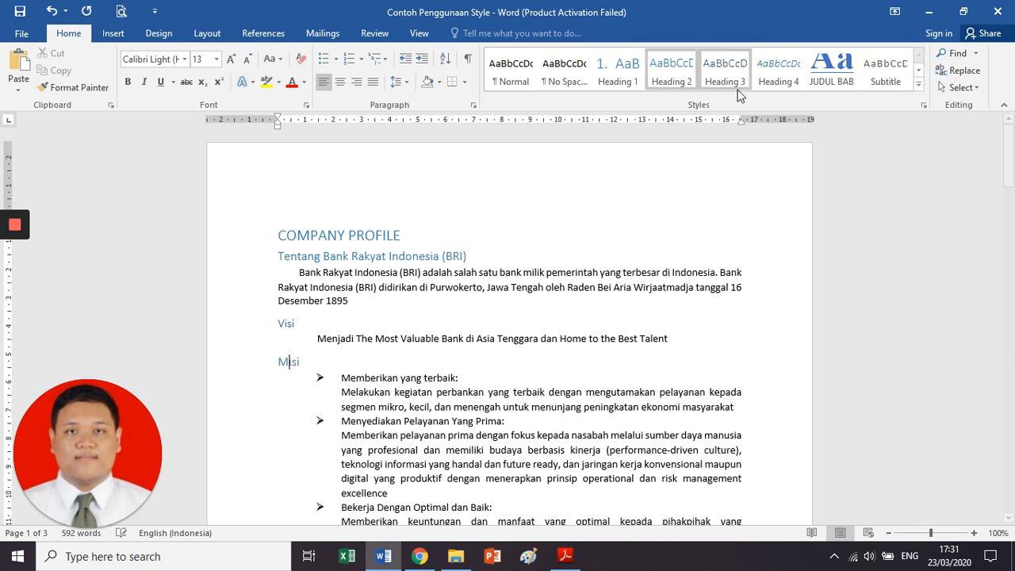
# Step: Apply the Heading 2 style to the "Nilai Utama Perusahaan" heading
pyautogui.scroll(-3, 393, 322)
pyautogui.scroll(-2, 393, 322)
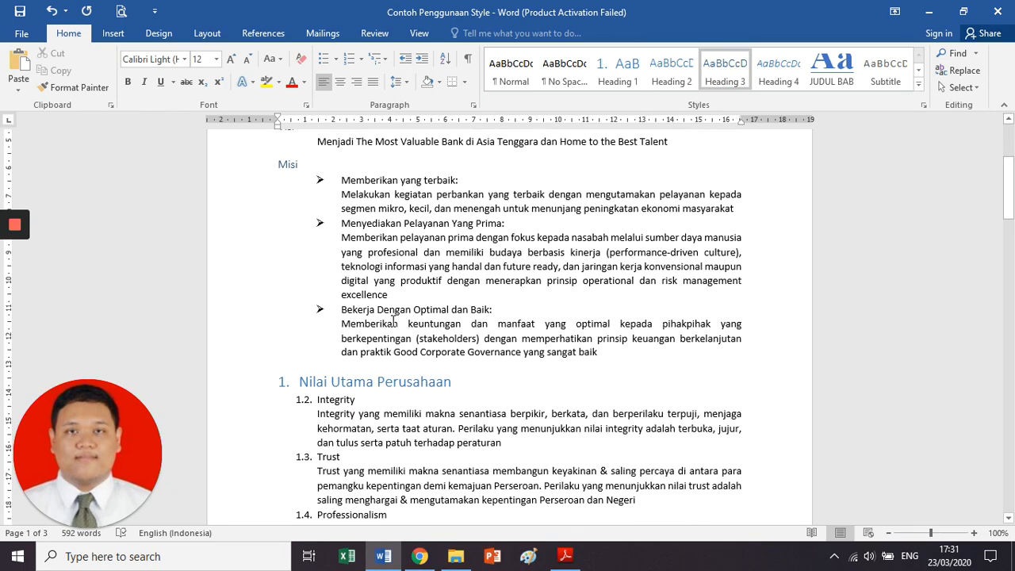
pyautogui.click(376, 364)
pyautogui.click(666, 75)
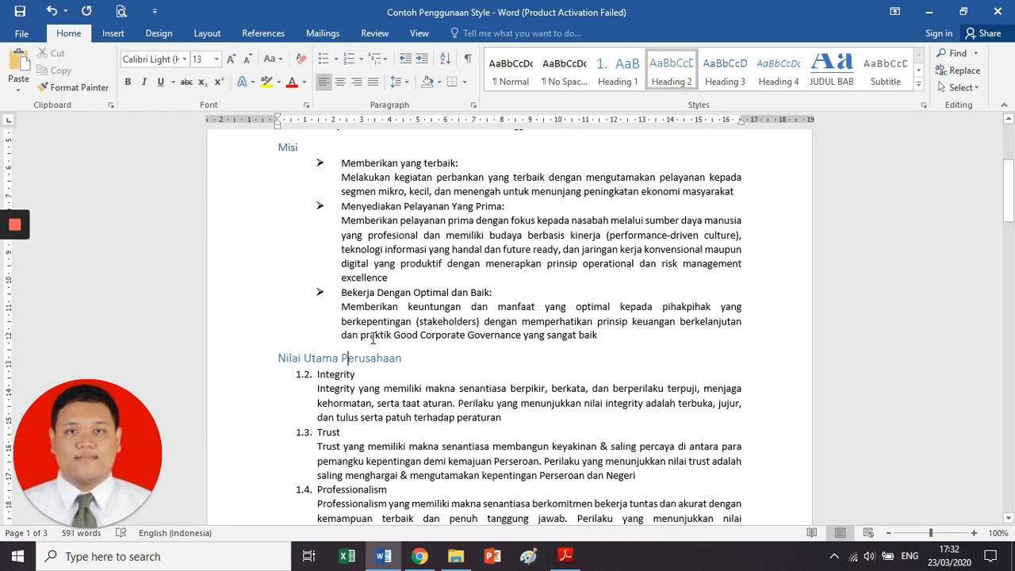
# Step: Apply the Heading 3 style to the Integrity, Trust, Professionalism, Innovation and Customer Centric items under "Nilai Utama Perusahaan"
pyautogui.click(345, 373)
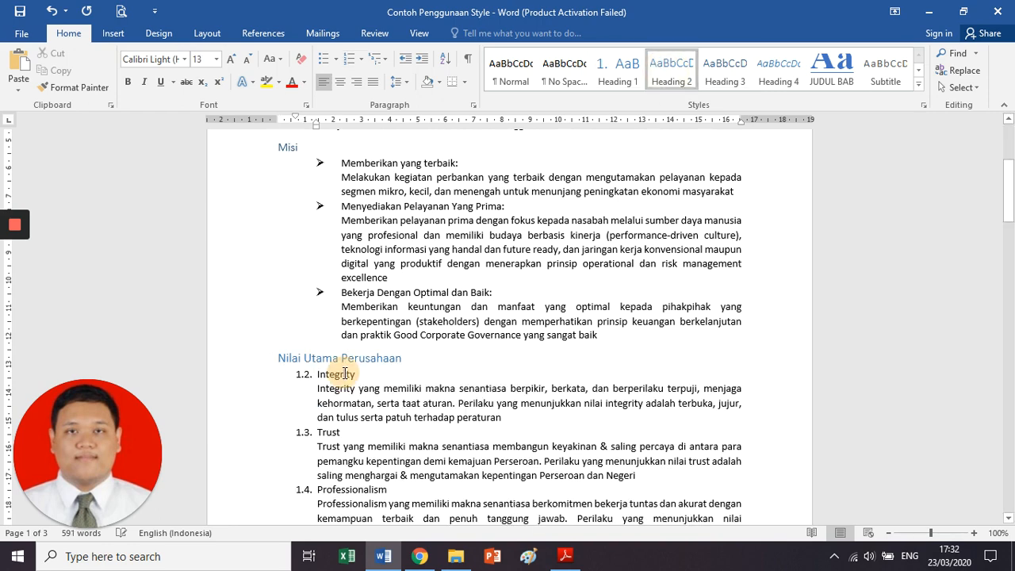
pyautogui.click(725, 71)
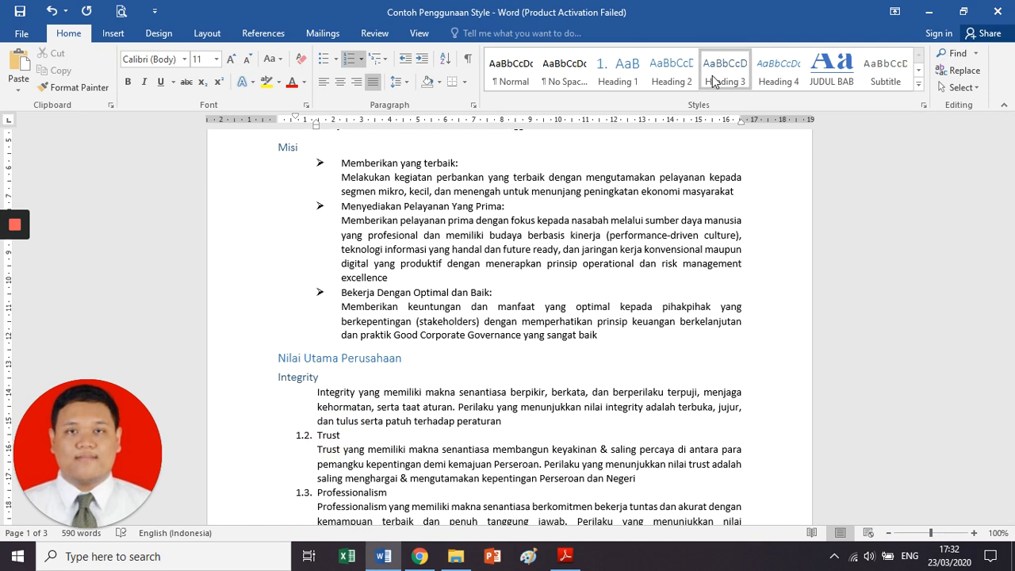
pyautogui.click(713, 79)
pyautogui.scroll(-2, 334, 397)
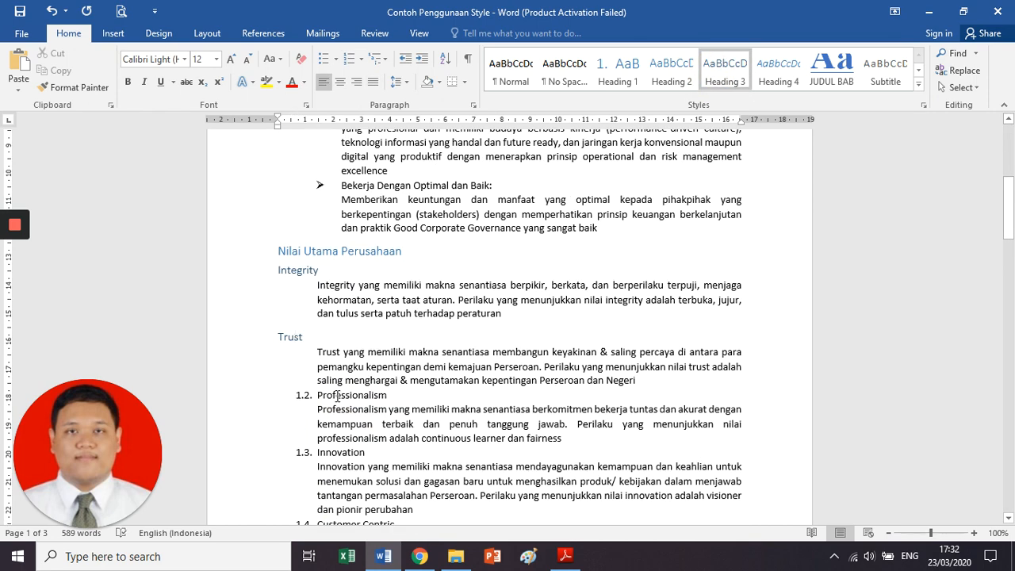
pyautogui.click(337, 395)
pyautogui.click(724, 70)
pyautogui.scroll(-3, 331, 319)
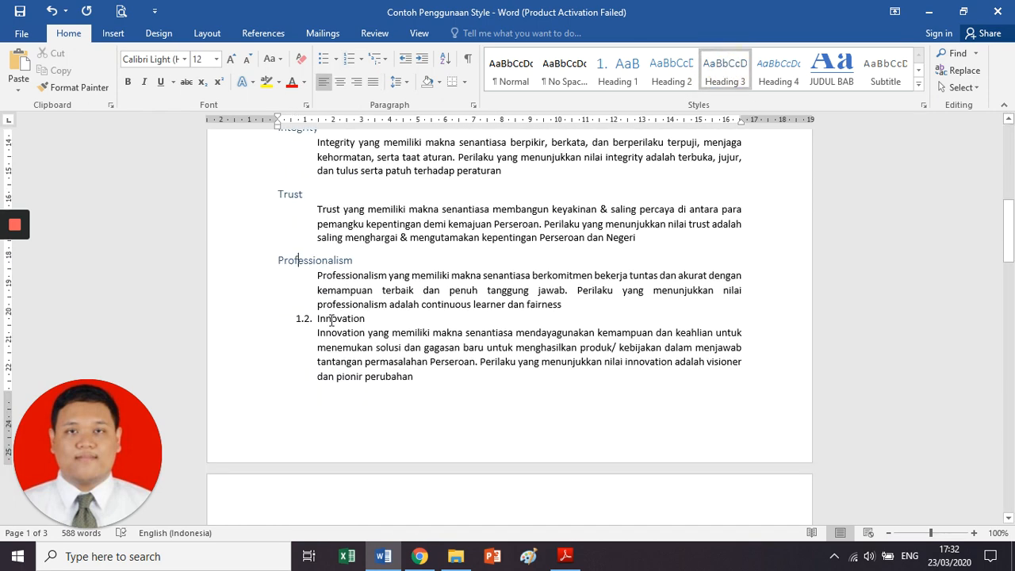
pyautogui.click(331, 319)
pyautogui.click(723, 88)
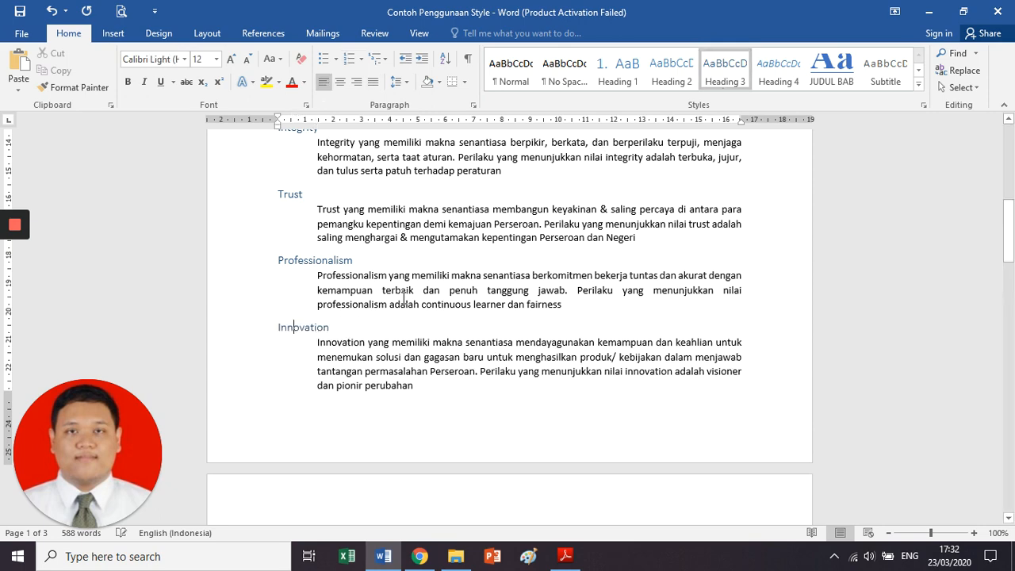
pyautogui.scroll(-4, 351, 306)
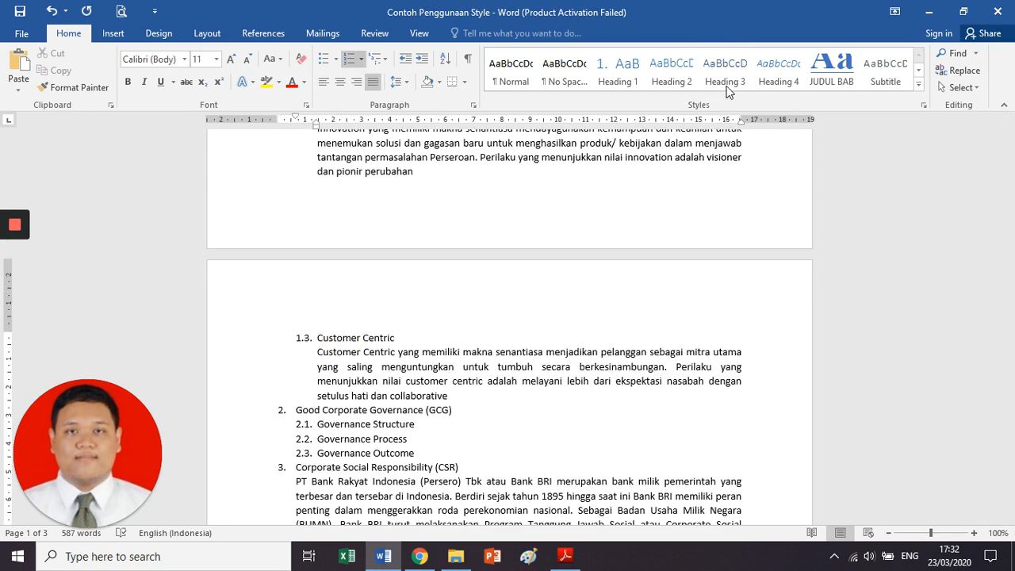
pyautogui.click(725, 90)
# Step: Apply Heading 2 to "Good Corporate Governance (GCG)" and Heading 3 to Governance Structure, Governance Process and Governance Outcome
pyautogui.scroll(-2, 444, 336)
pyautogui.click(418, 341)
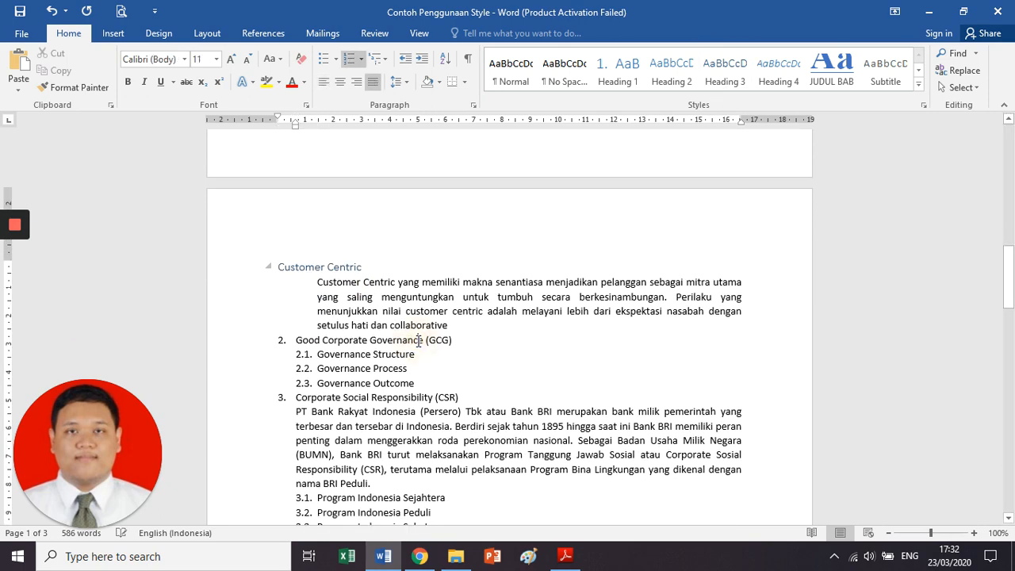
pyautogui.click(680, 90)
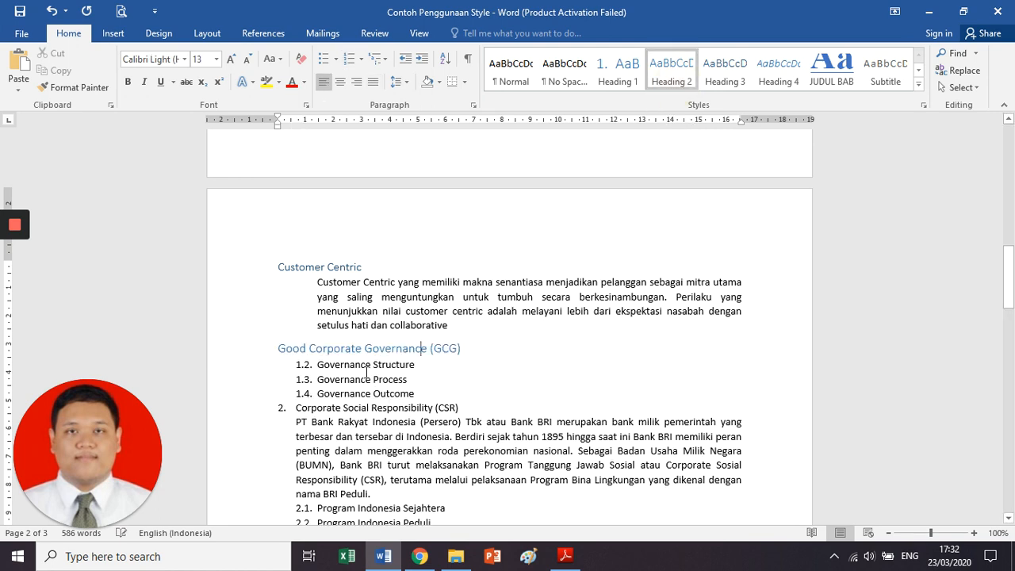
pyautogui.moveTo(370, 366); pyautogui.dragTo(370, 394)
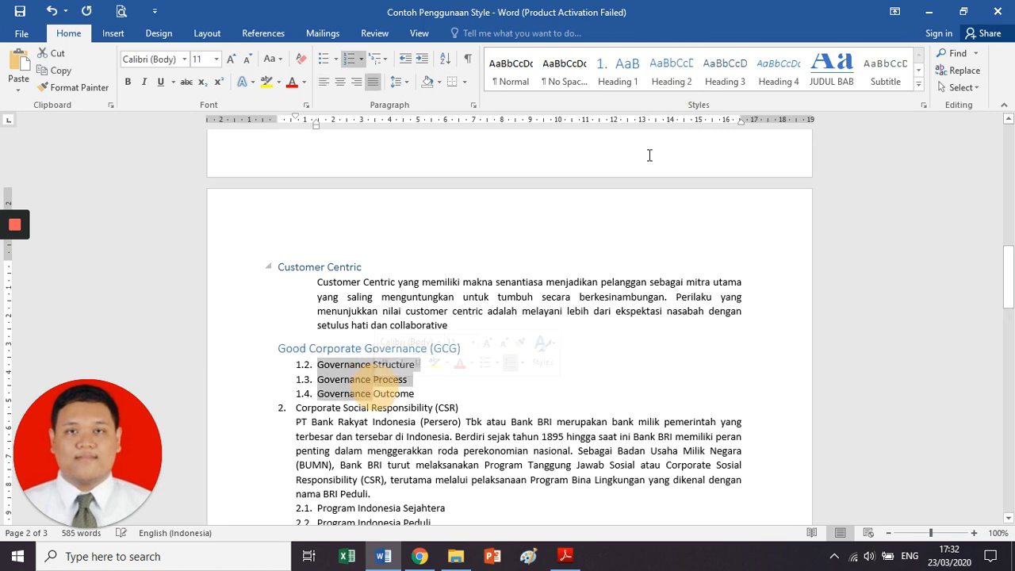
pyautogui.click(719, 88)
# Step: Apply Heading 2 to "Corporate Social Responsibility (CSR)" and Heading 3 to its items from Program Indonesia Sejahtera through Program Indonesia Membangun
pyautogui.scroll(-2, 407, 358)
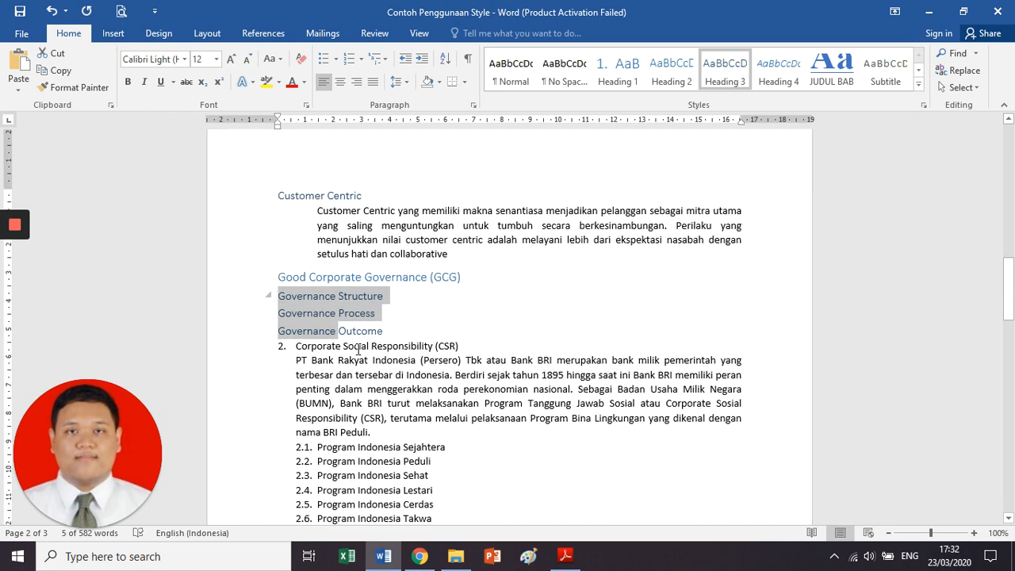
pyautogui.click(359, 346)
pyautogui.click(671, 71)
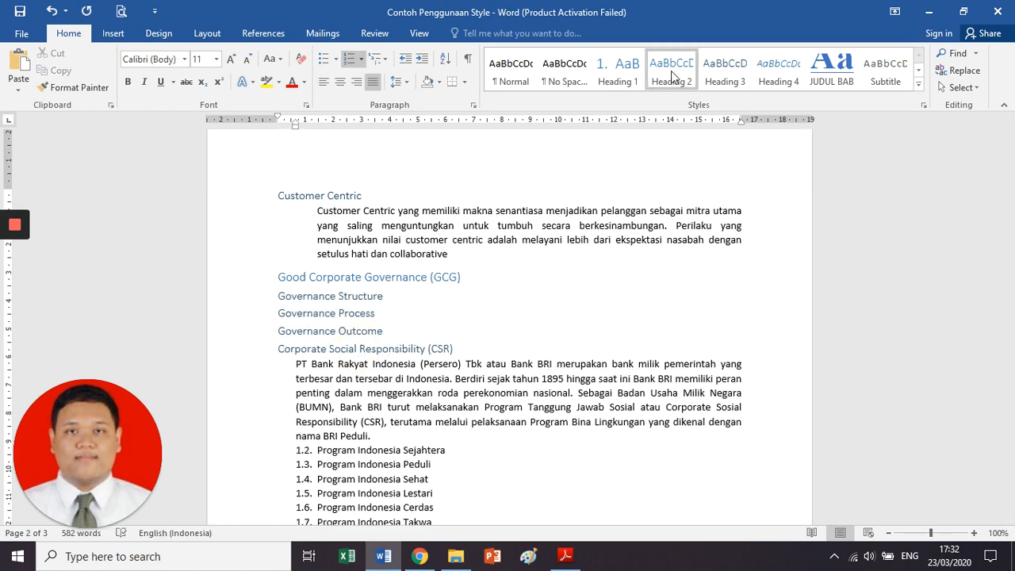
pyautogui.scroll(-3, 394, 345)
pyautogui.moveTo(394, 345); pyautogui.dragTo(385, 431)
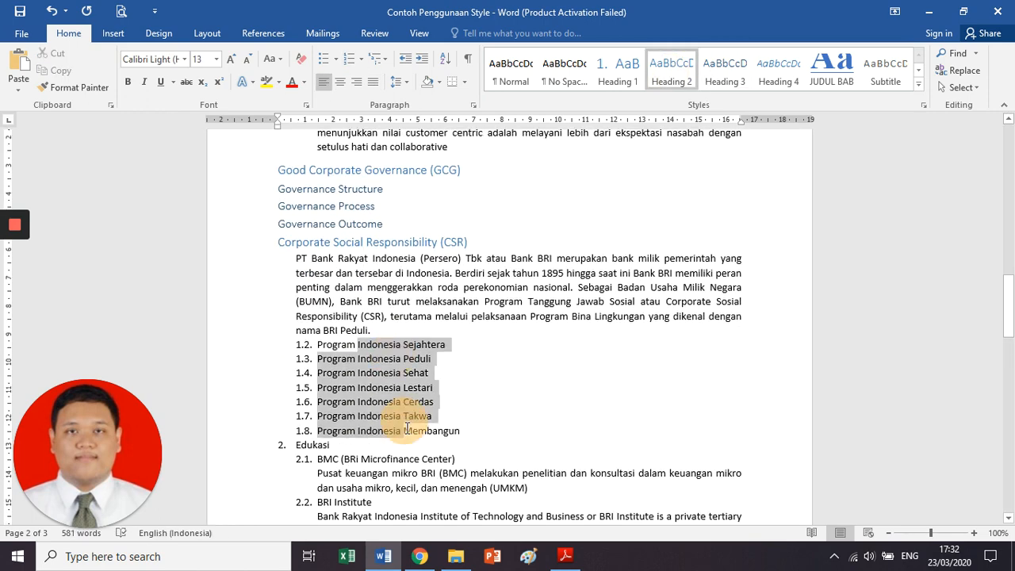
pyautogui.click(725, 71)
# Step: Apply Heading 2 to "Edukasi" and Heading 3 to "BMC (BRi Microfinance Center)" and "BRI Institute"
pyautogui.scroll(-3, 336, 323)
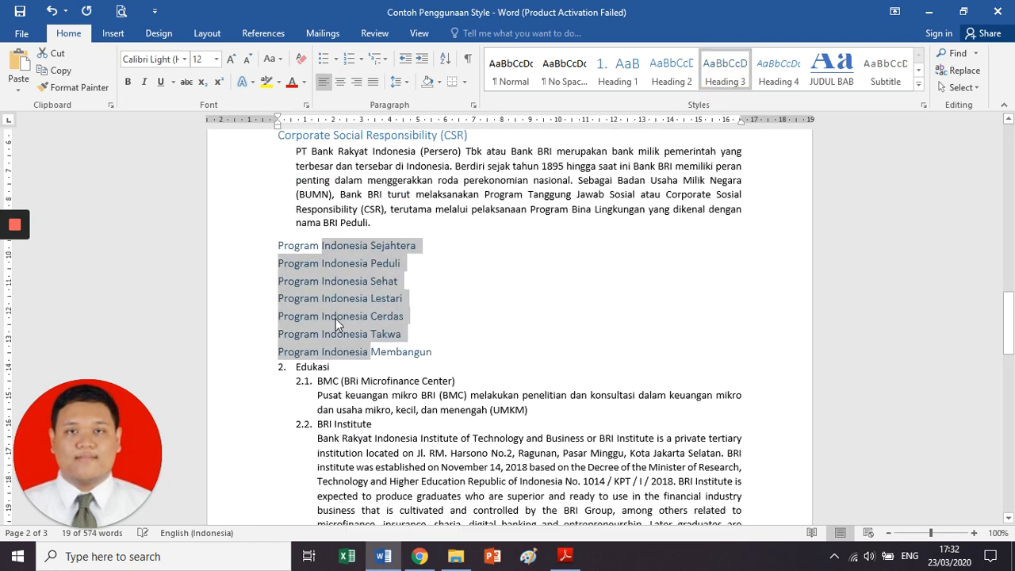
pyautogui.click(313, 367)
pyautogui.click(672, 71)
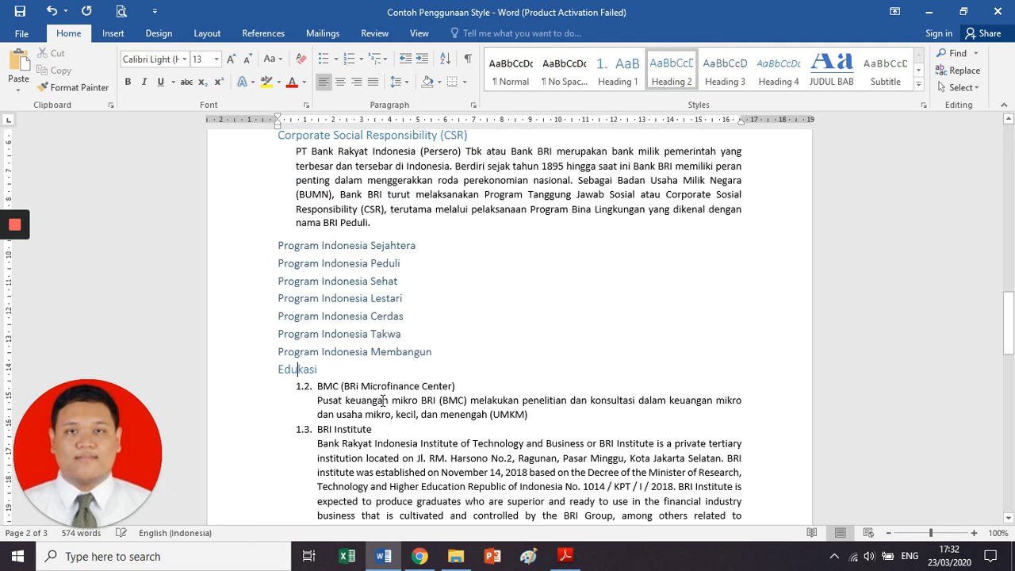
pyautogui.click(382, 386)
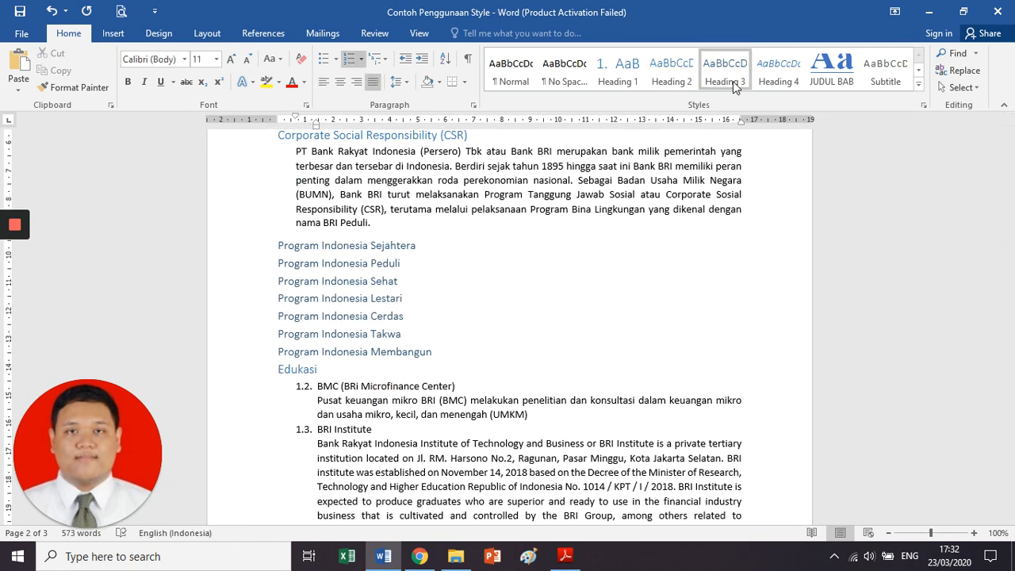
pyautogui.click(733, 86)
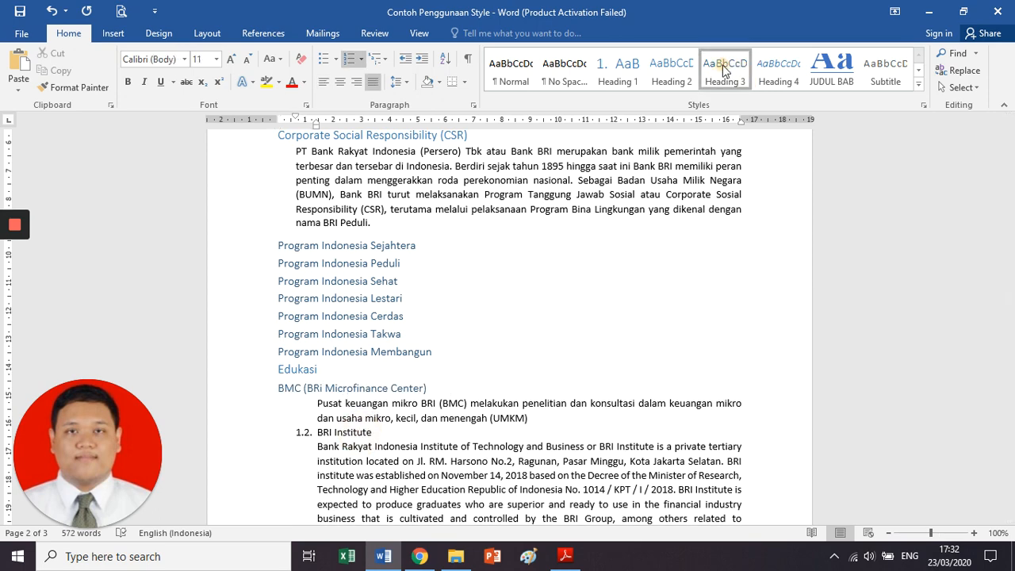
# Step: Examine the document's heading outline and go to the COMPANY PROFILE and Good Corporate Governance (GCG) headings from it
pyautogui.scroll(12, 382, 360)
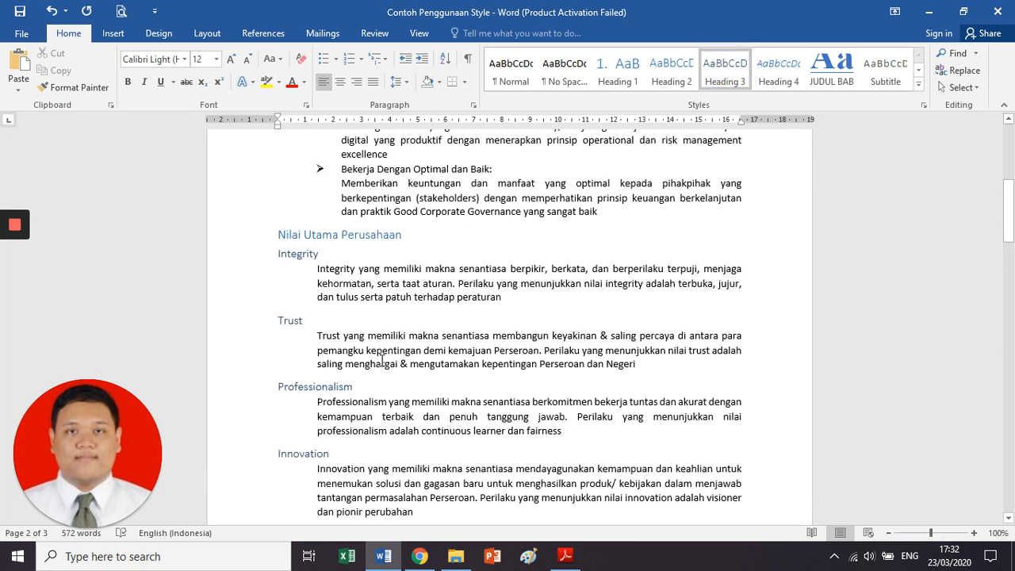
pyautogui.scroll(8, 382, 359)
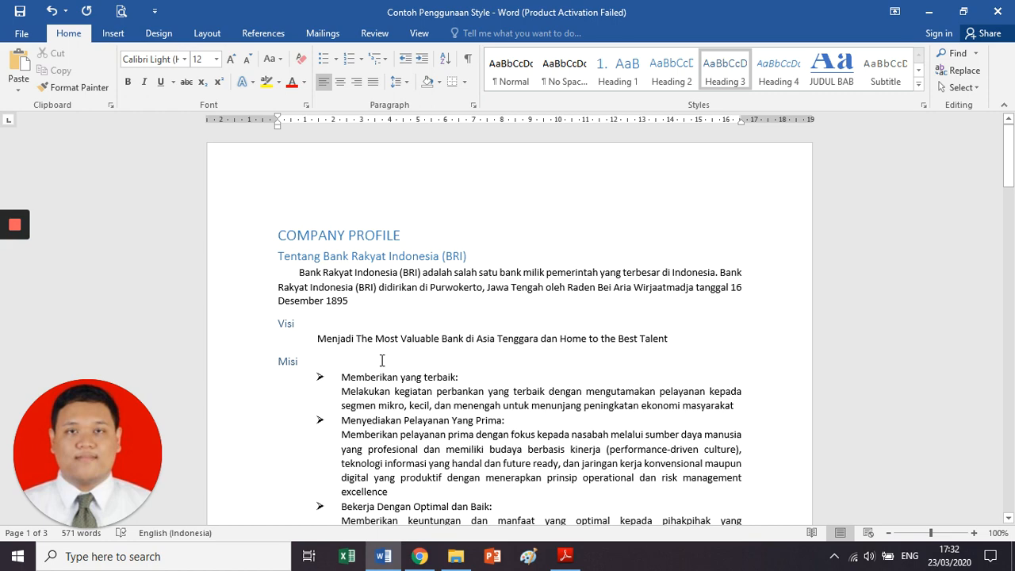
pyautogui.hotkey('ctrl', 'f')
pyautogui.click(49, 183)
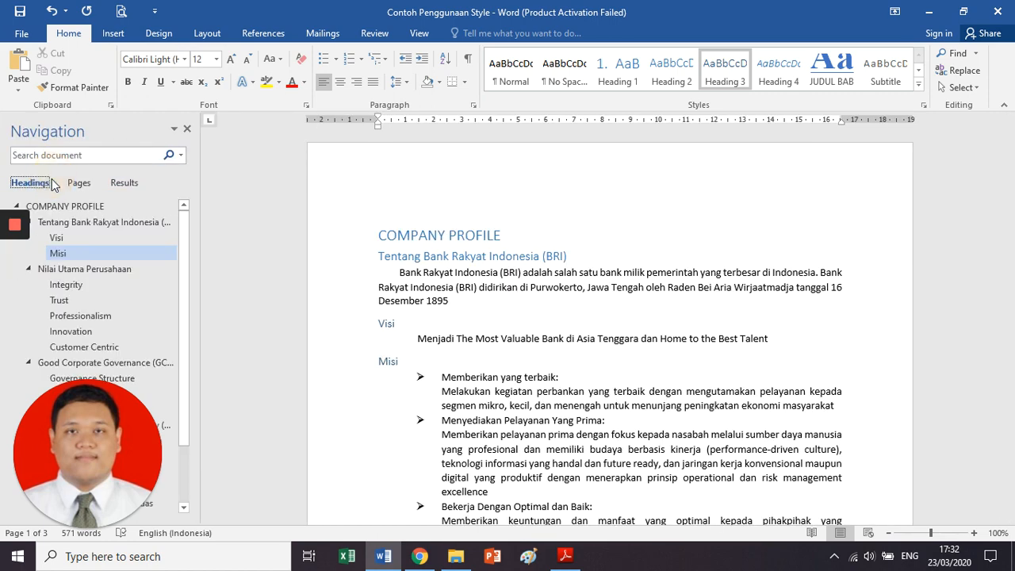
pyautogui.click(65, 206)
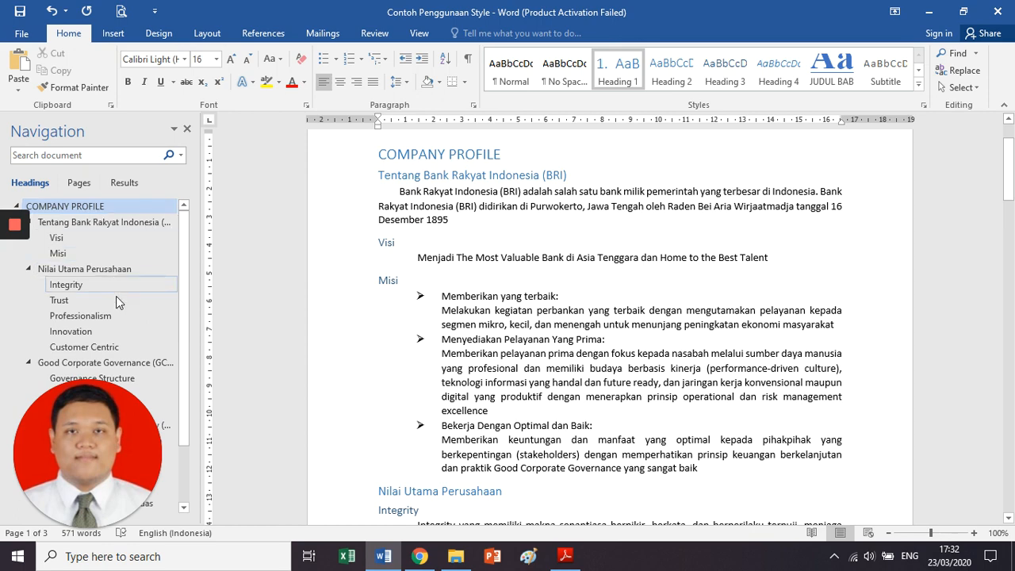
pyautogui.scroll(-2, 155, 369)
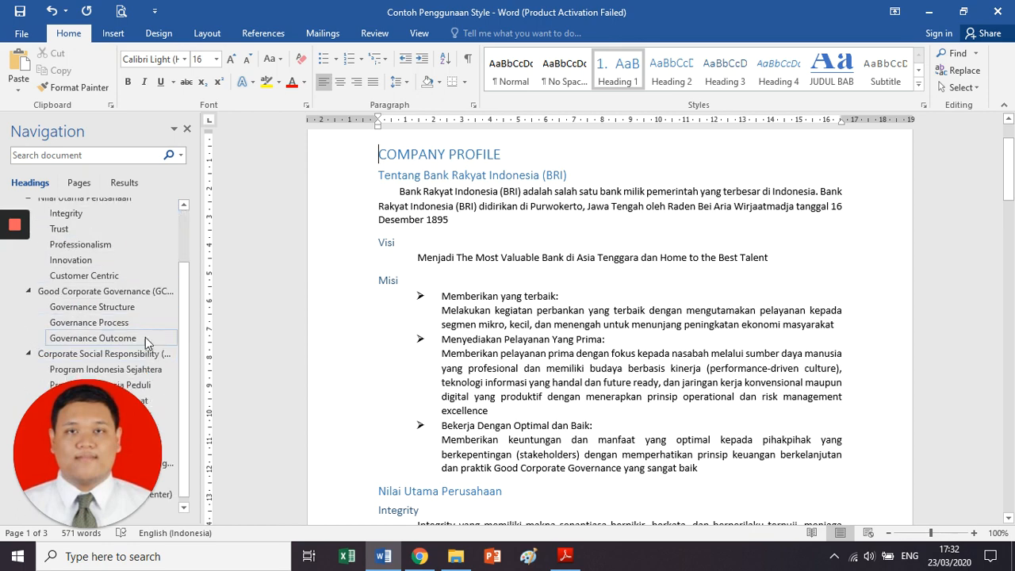
pyautogui.click(138, 293)
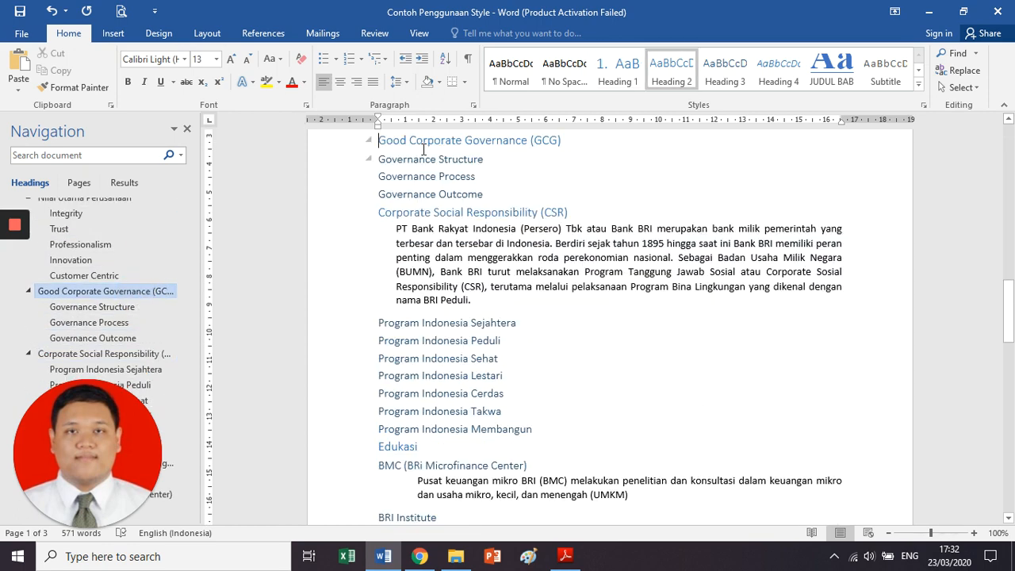
pyautogui.scroll(3, 174, 243)
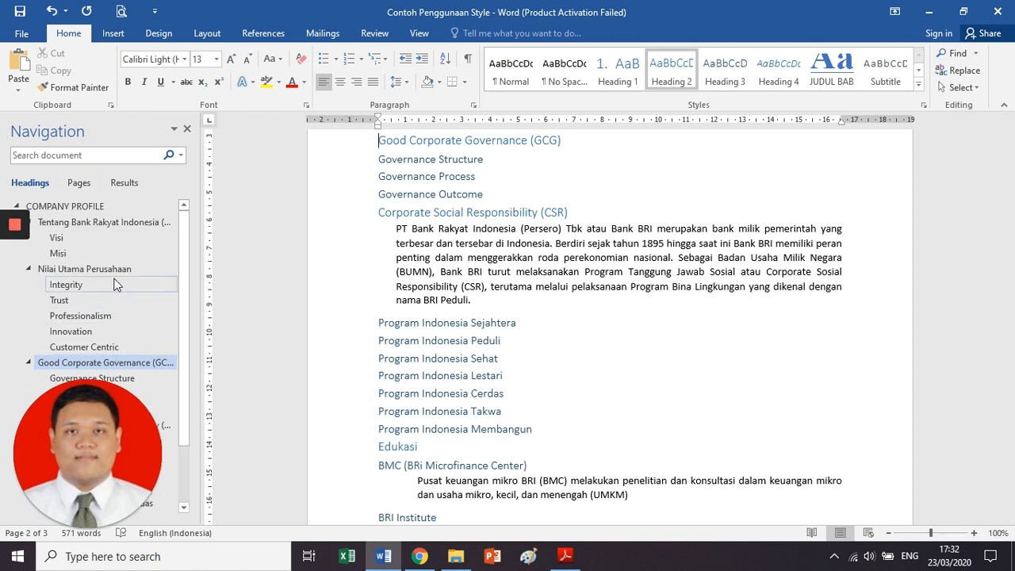
# Step: Modify the Heading 1 style of COMPANY PROFILE: name it Judul, with bold Times New Roman, justified alignment and 1.5 line spacing
pyautogui.click(140, 208)
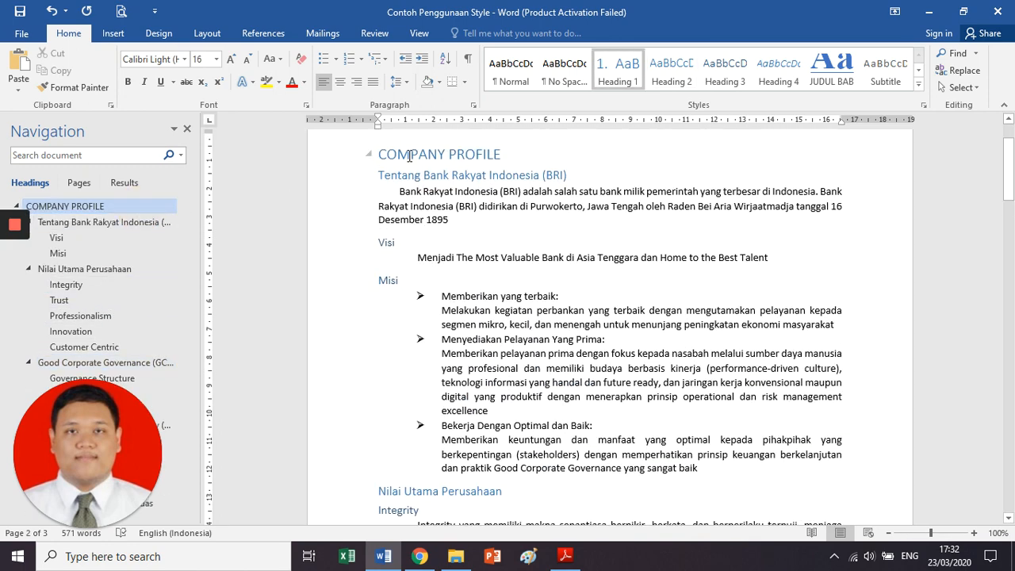
pyautogui.rightClick(616, 69)
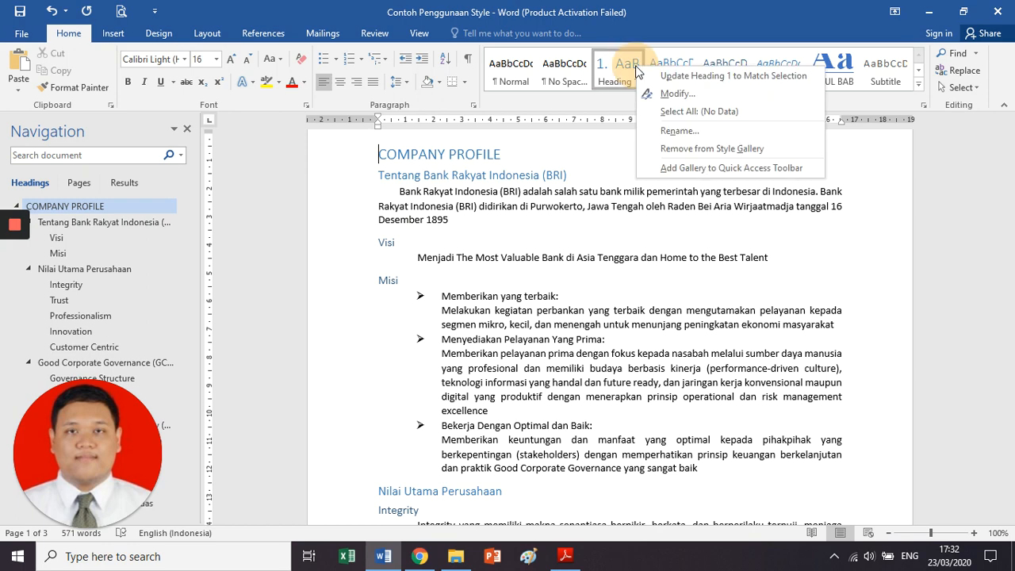
pyautogui.click(645, 92)
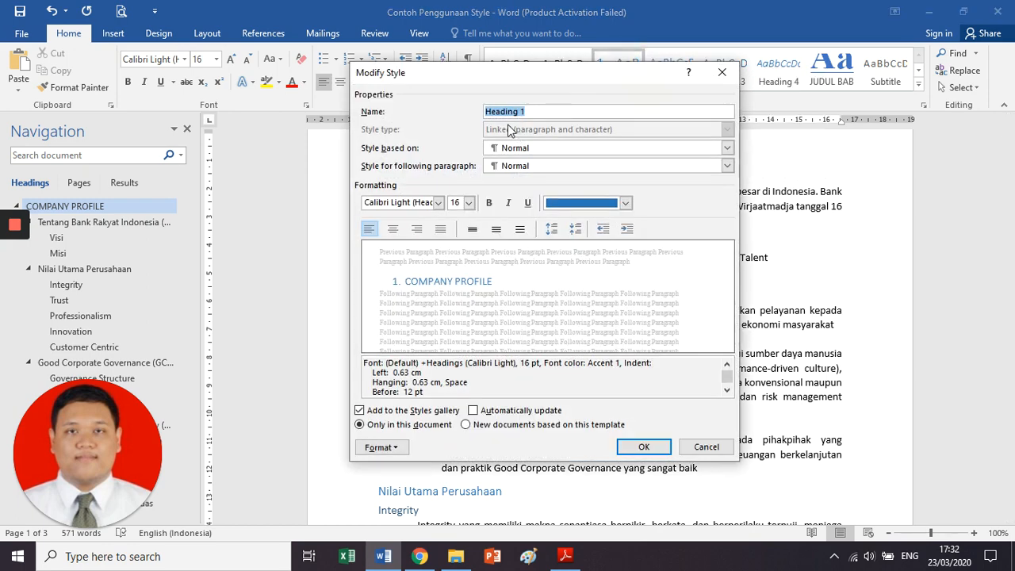
pyautogui.write('Judul')
pyautogui.click(438, 203)
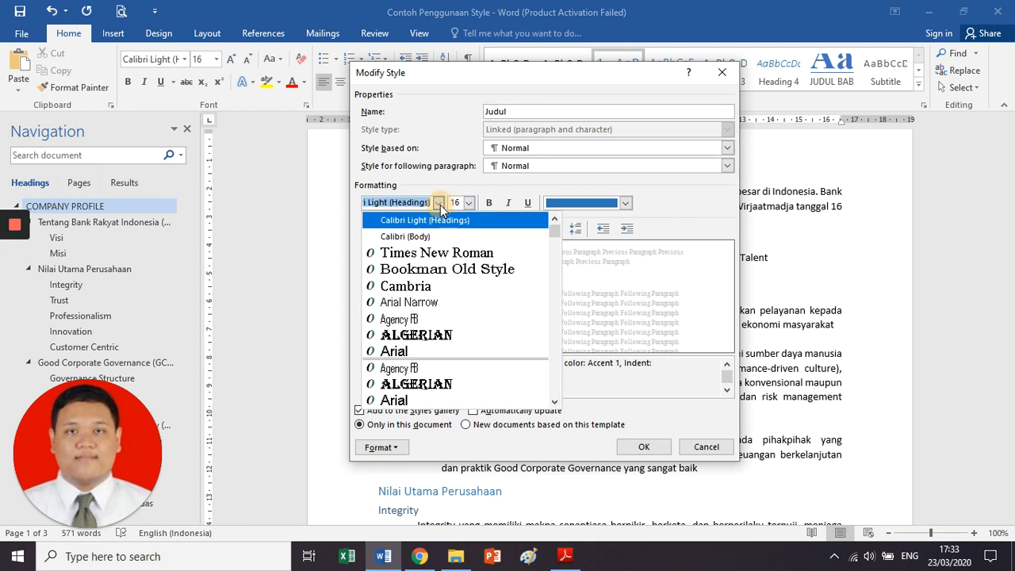
pyautogui.click(433, 254)
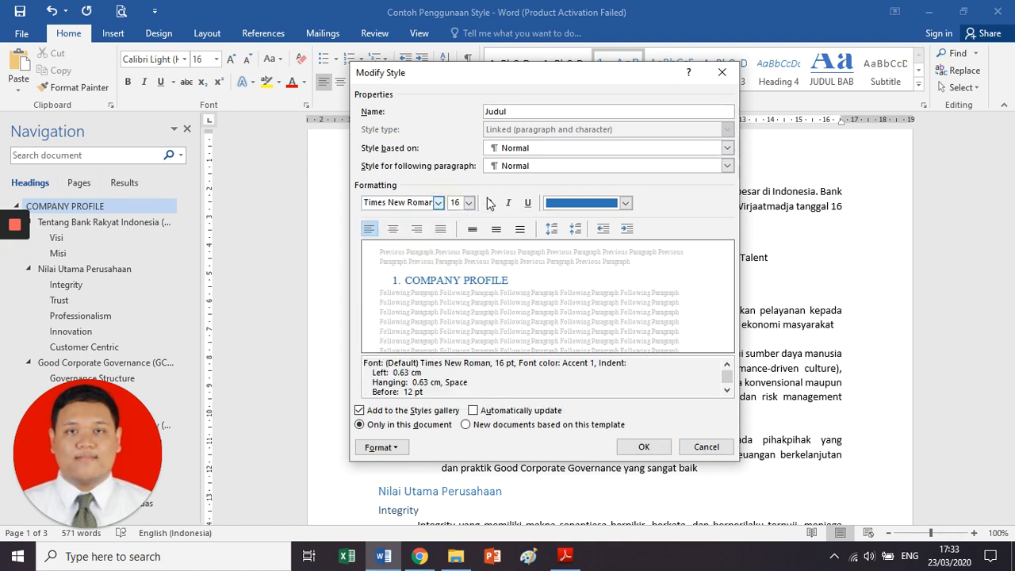
pyautogui.click(489, 203)
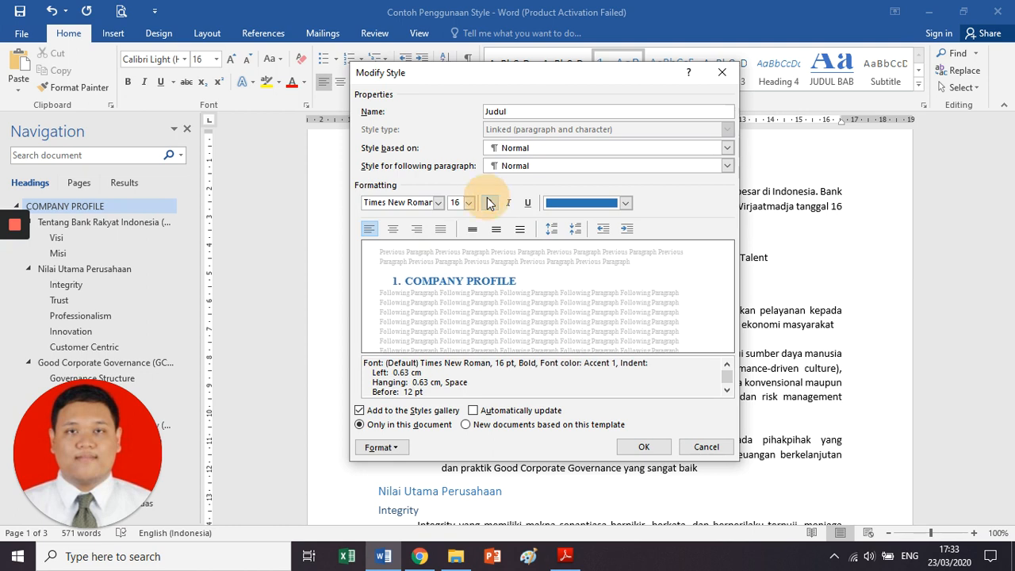
pyautogui.click(440, 229)
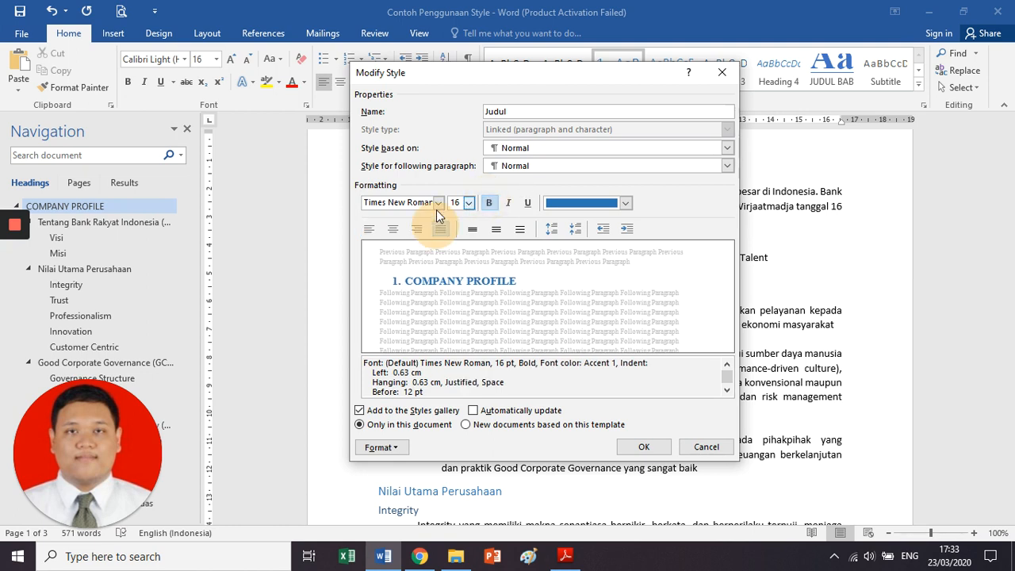
pyautogui.click(496, 229)
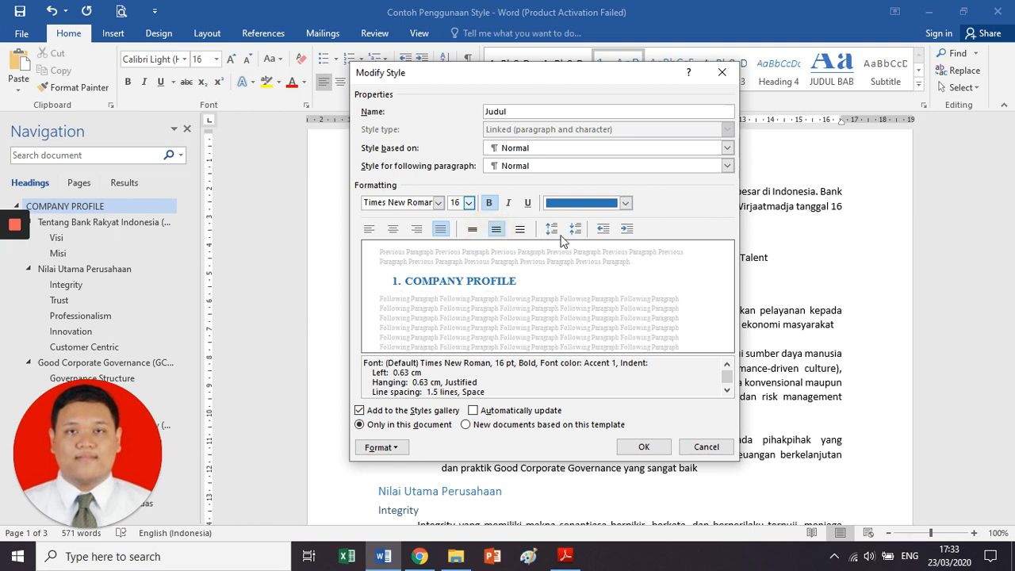
# Step: Set the Judul style's numbering to None and centre its text
pyautogui.click(398, 446)
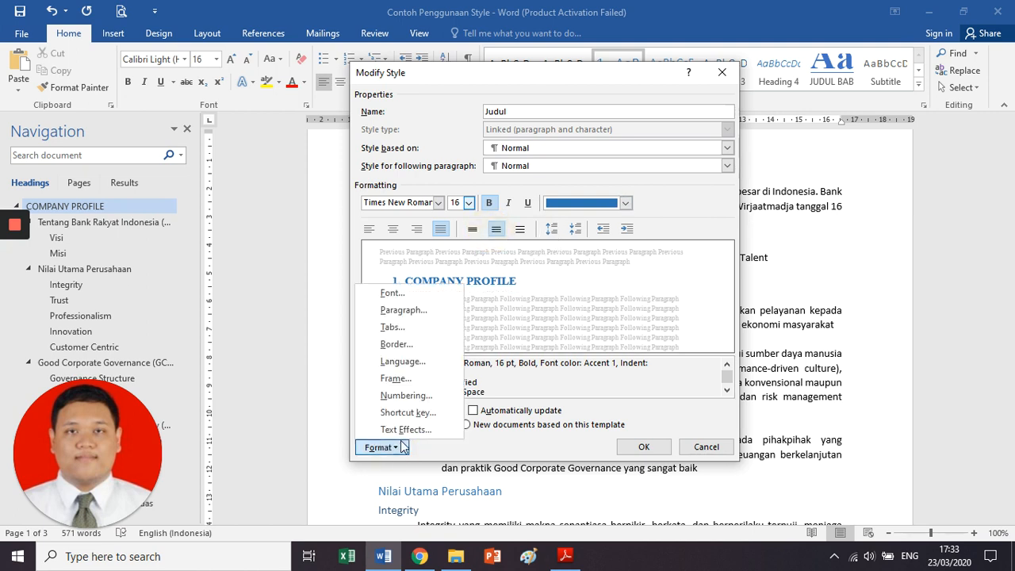
pyautogui.click(421, 394)
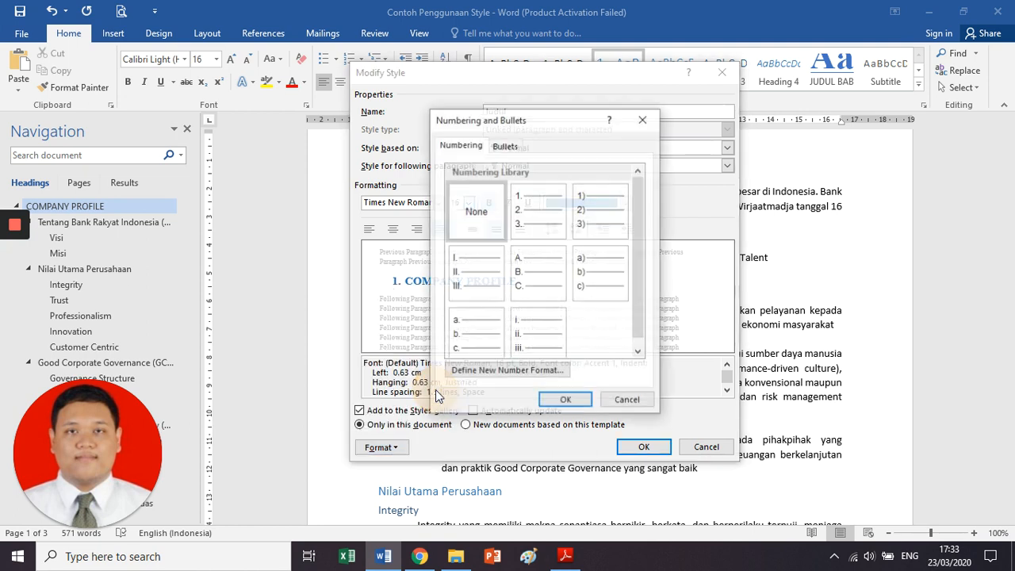
pyautogui.click(480, 227)
pyautogui.click(565, 400)
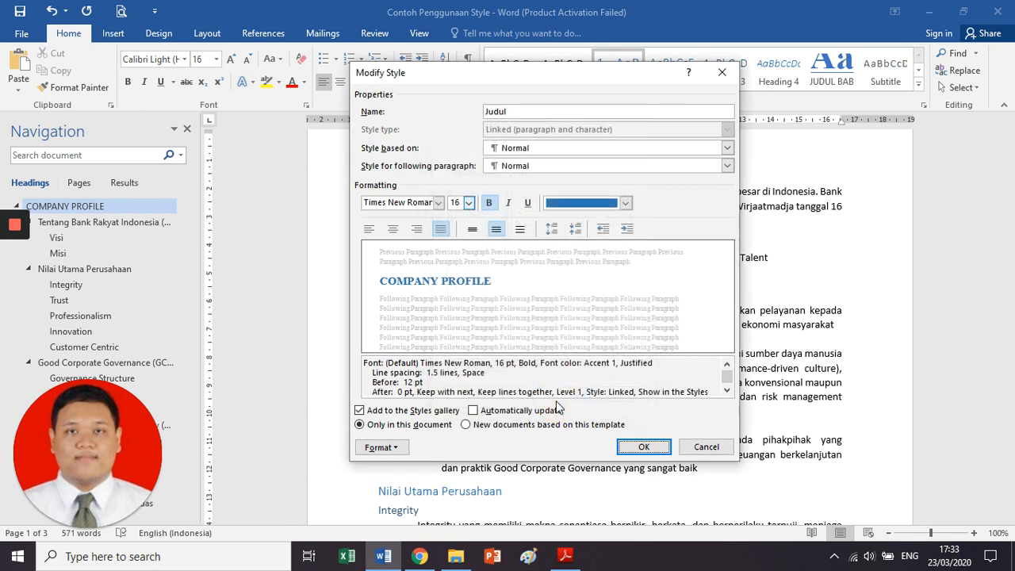
pyautogui.click(394, 229)
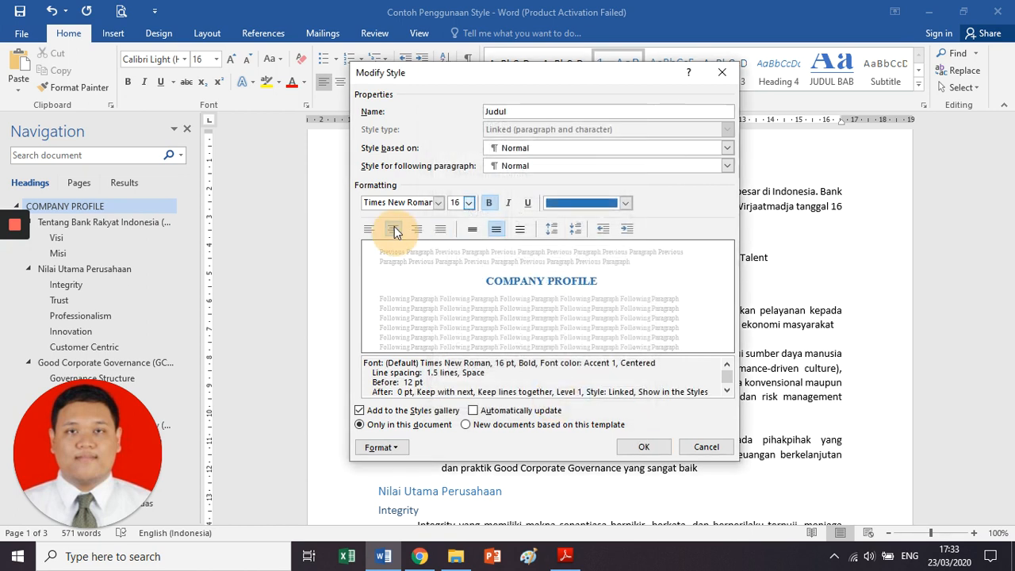
# Step: Set the Judul style's font size to 28 and save the style changes
pyautogui.click(470, 203)
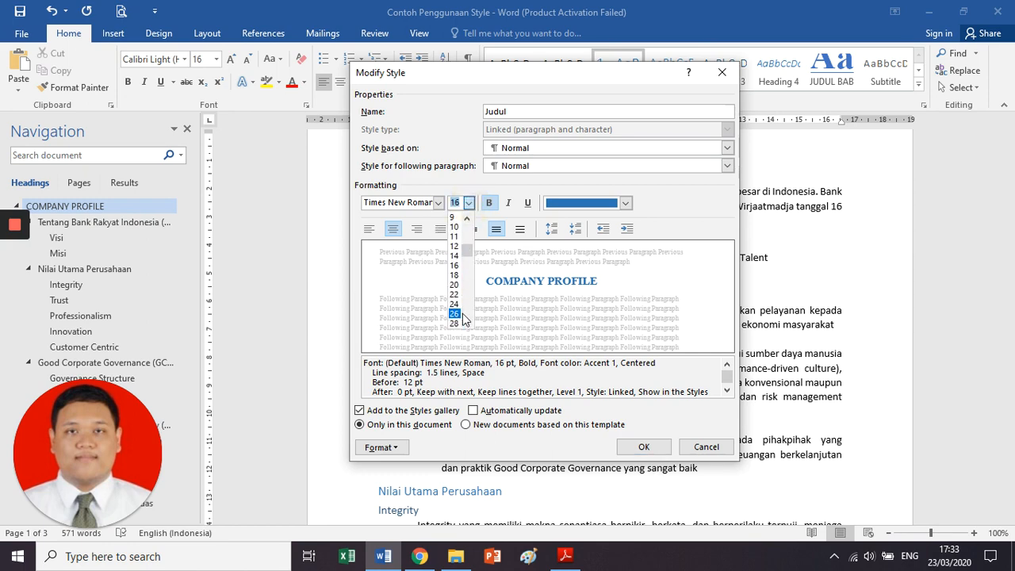
pyautogui.click(459, 323)
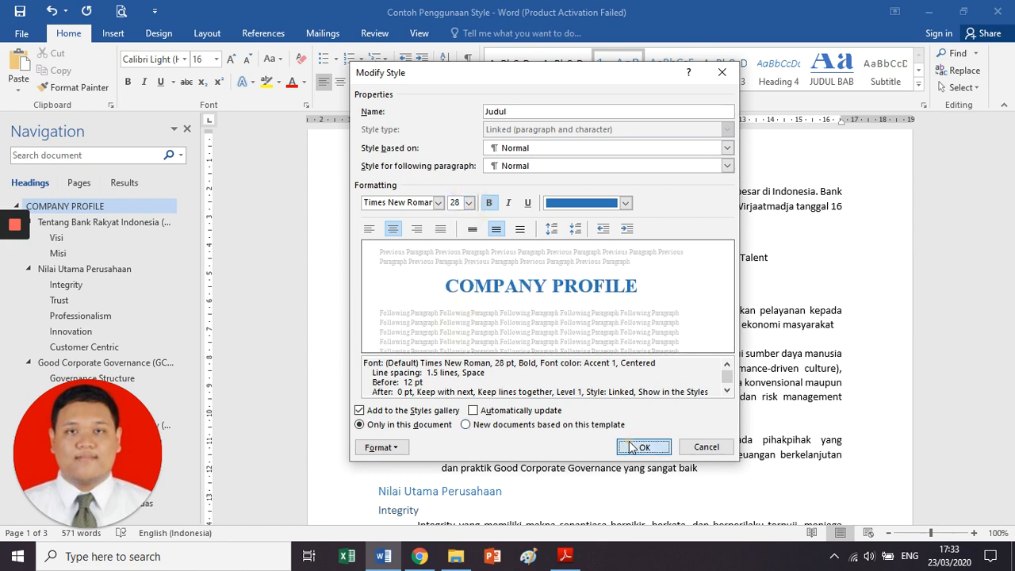
pyautogui.click(630, 447)
pyautogui.click(562, 226)
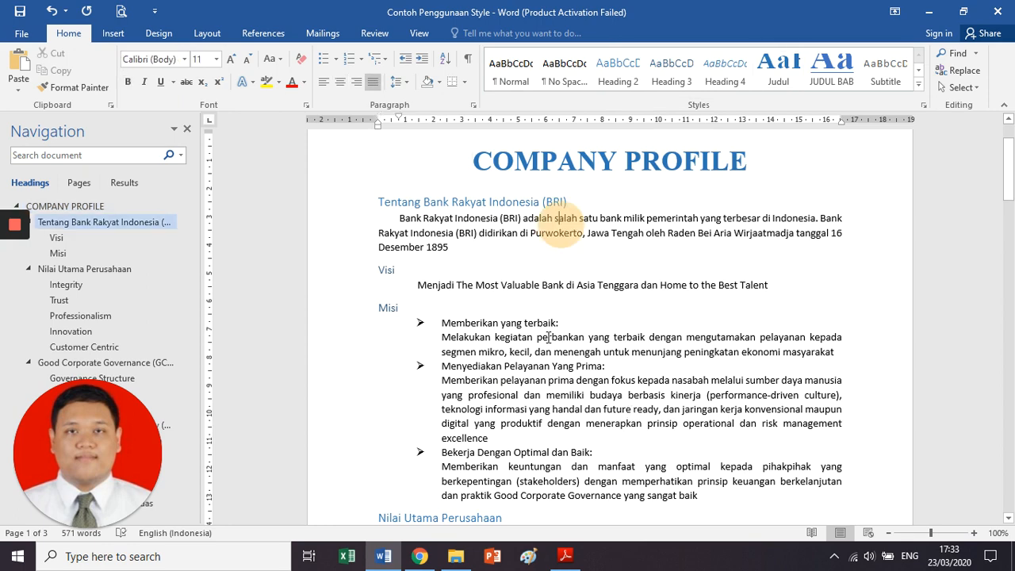
# Step: Apply the Judul style to the INVESTOR RELATIONSHIP heading on the last page
pyautogui.scroll(-15, 548, 337)
pyautogui.scroll(-10, 547, 337)
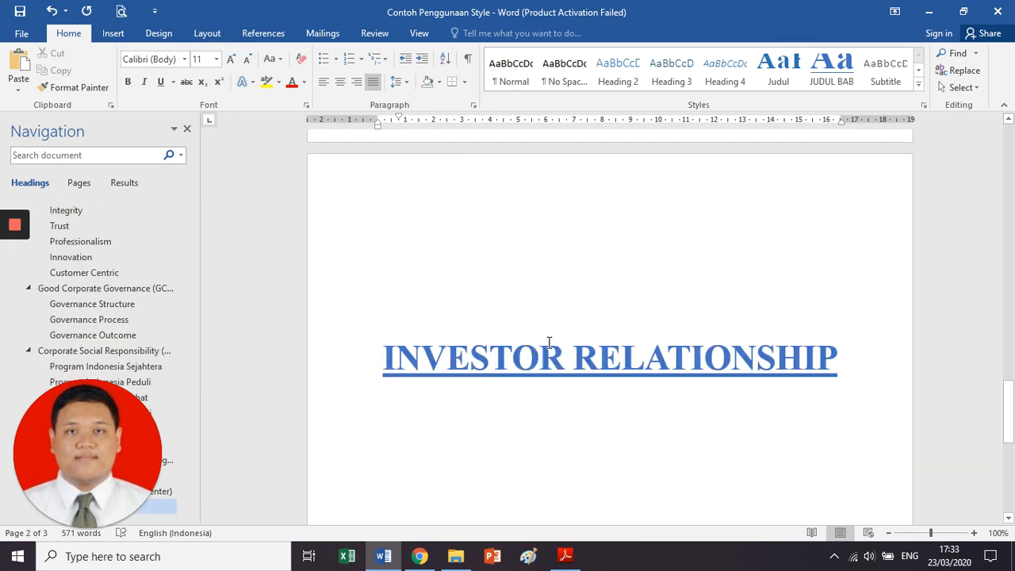
pyautogui.click(547, 352)
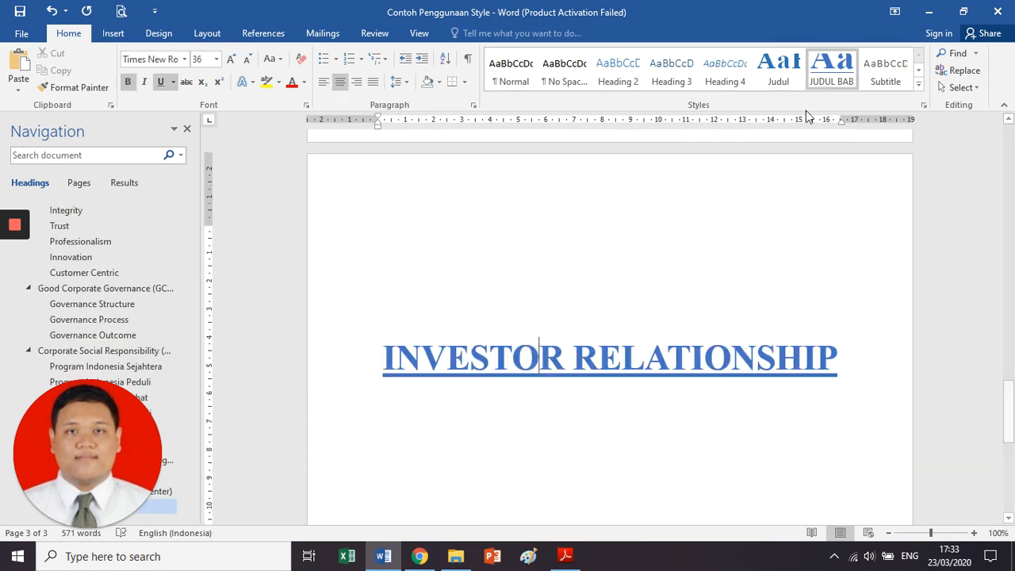
pyautogui.click(780, 80)
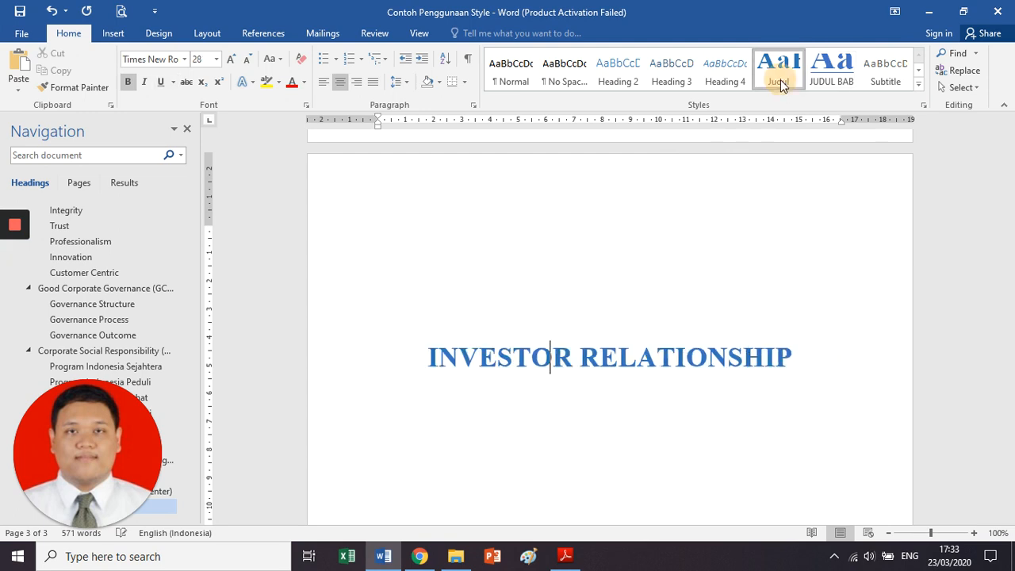
# Step: Delete the empty lines above the INVESTOR RELATIONSHIP heading
pyautogui.click(560, 195)
pyautogui.press('Delete')
pyautogui.press('Delete')
pyautogui.press('Delete')
pyautogui.press('Delete')
pyautogui.press('Delete')
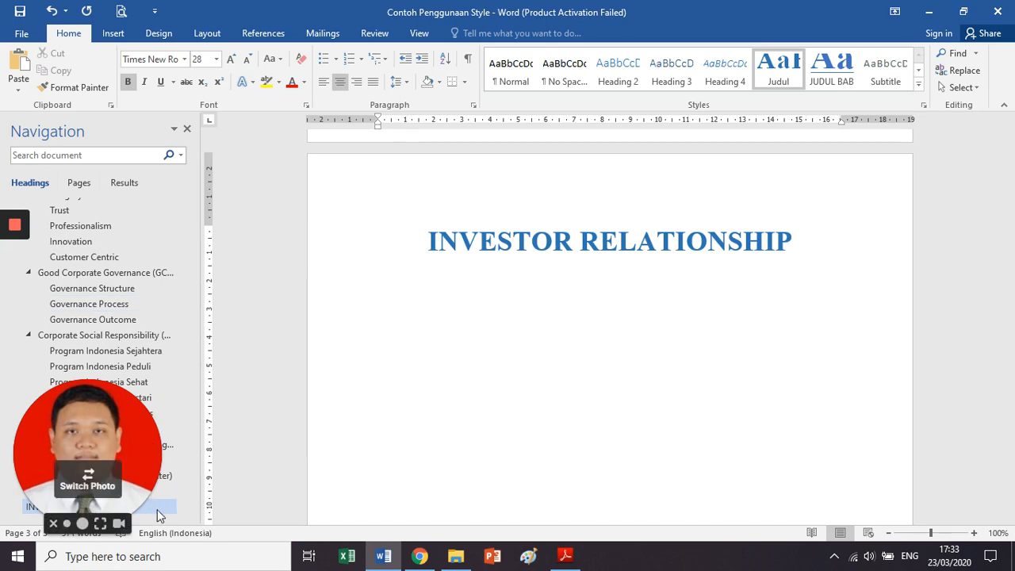
# Step: Modify the Heading 2 style of "Tentang Bank Rakyat Indonesia (BRI)" and name it Sub Bab
pyautogui.scroll(1, 455, 277)
pyautogui.scroll(20, 455, 277)
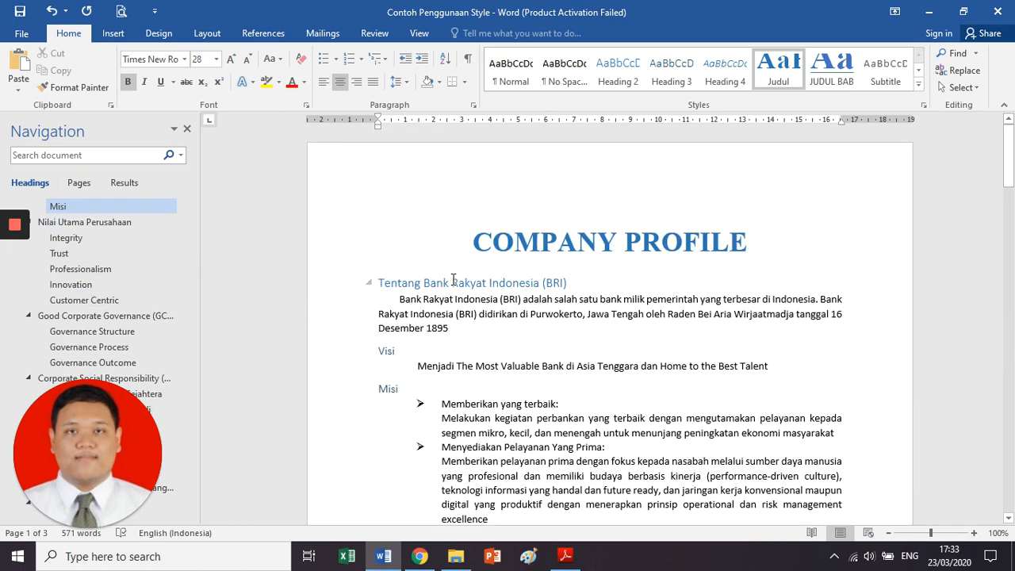
pyautogui.click(454, 283)
pyautogui.rightClick(636, 76)
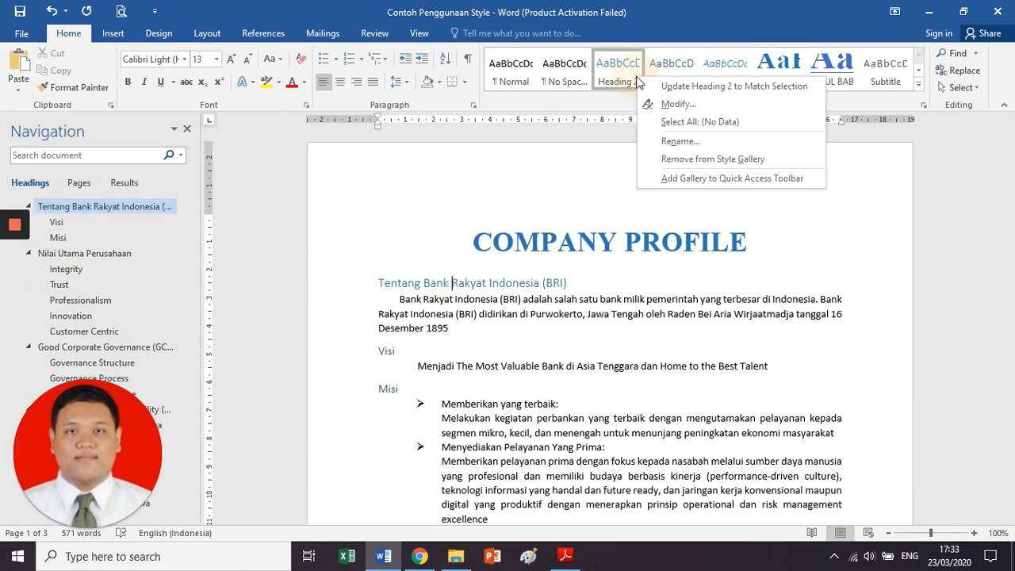
pyautogui.click(663, 103)
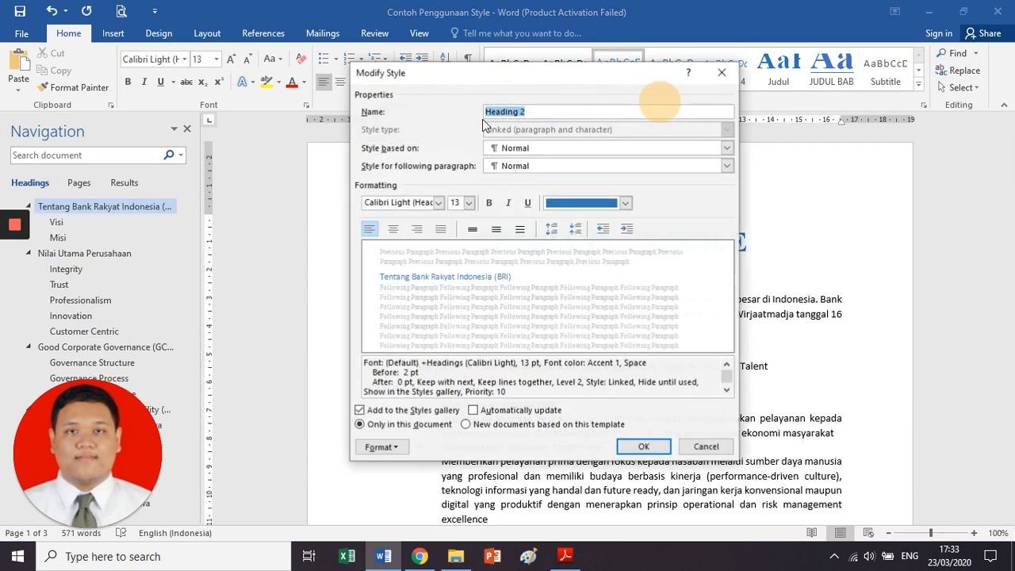
pyautogui.write('Sub Bab')
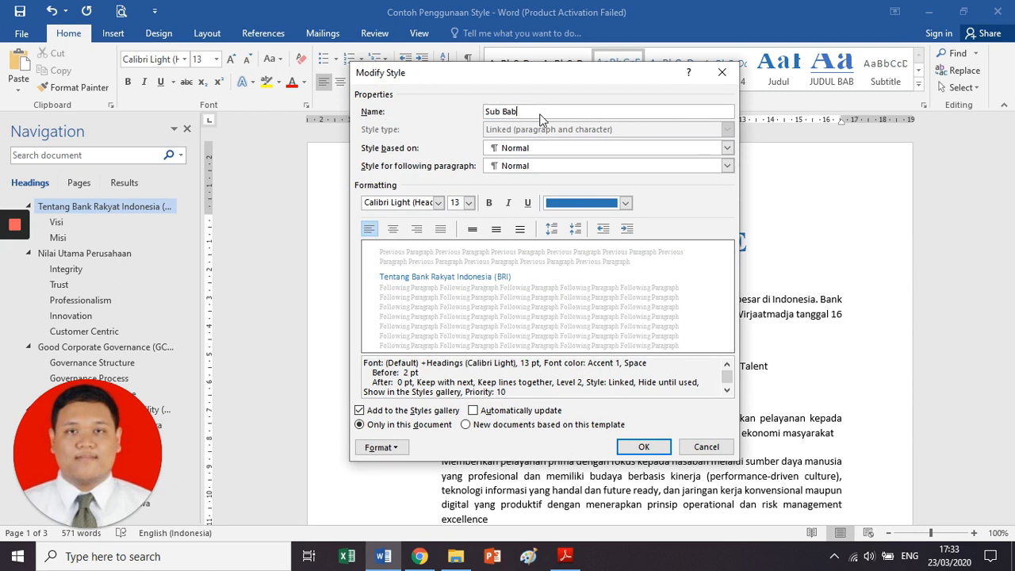
# Step: Format the Sub Bab style as bold 14 pt Times New Roman with justified alignment and single line spacing
pyautogui.click(437, 202)
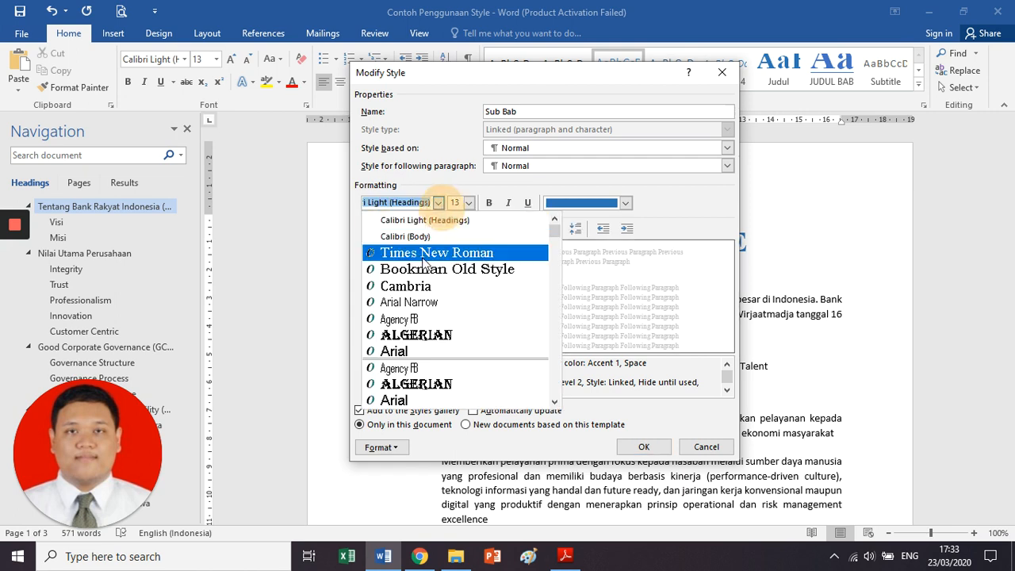
pyautogui.click(428, 251)
pyautogui.click(469, 202)
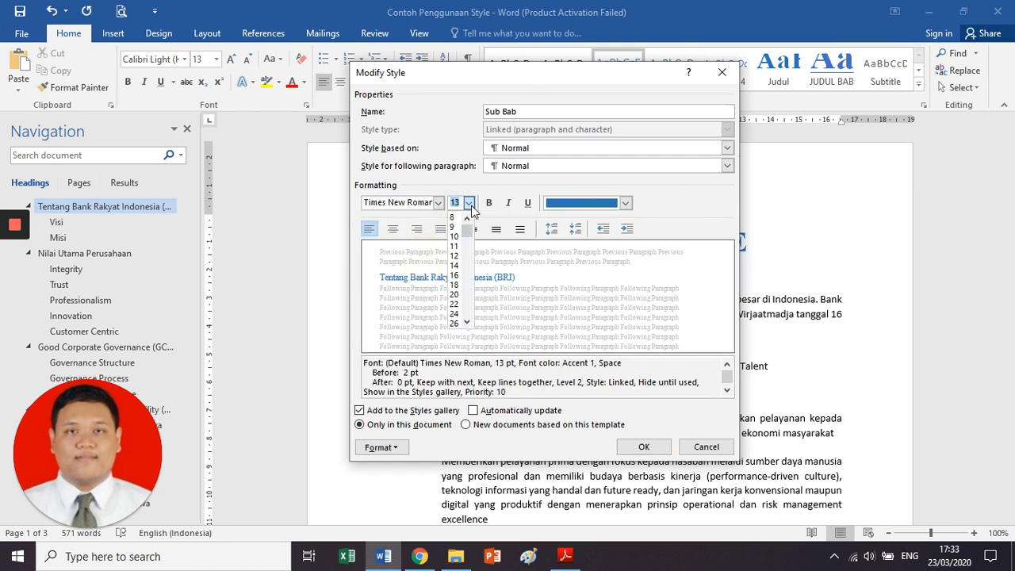
pyautogui.click(454, 265)
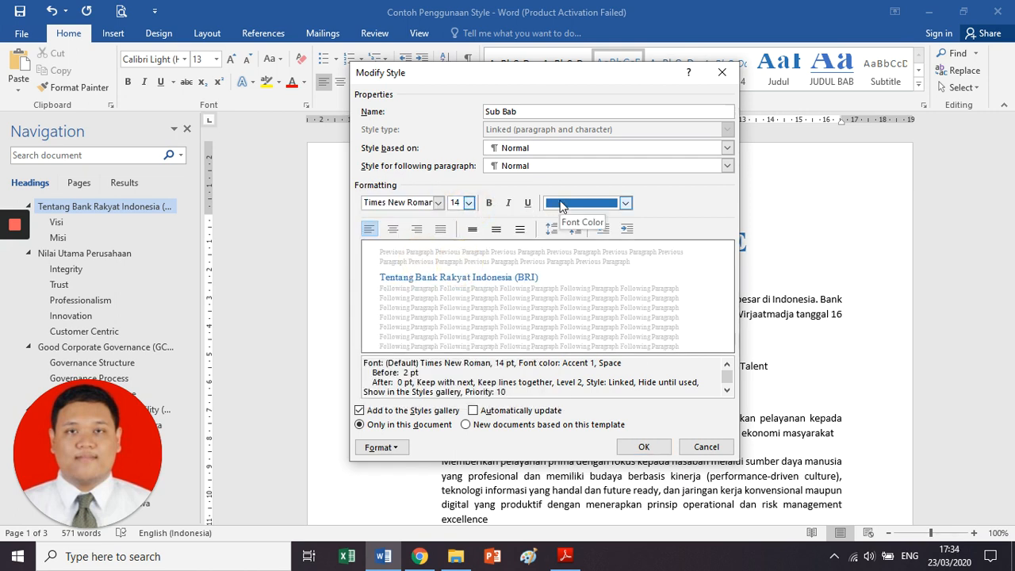
pyautogui.click(488, 203)
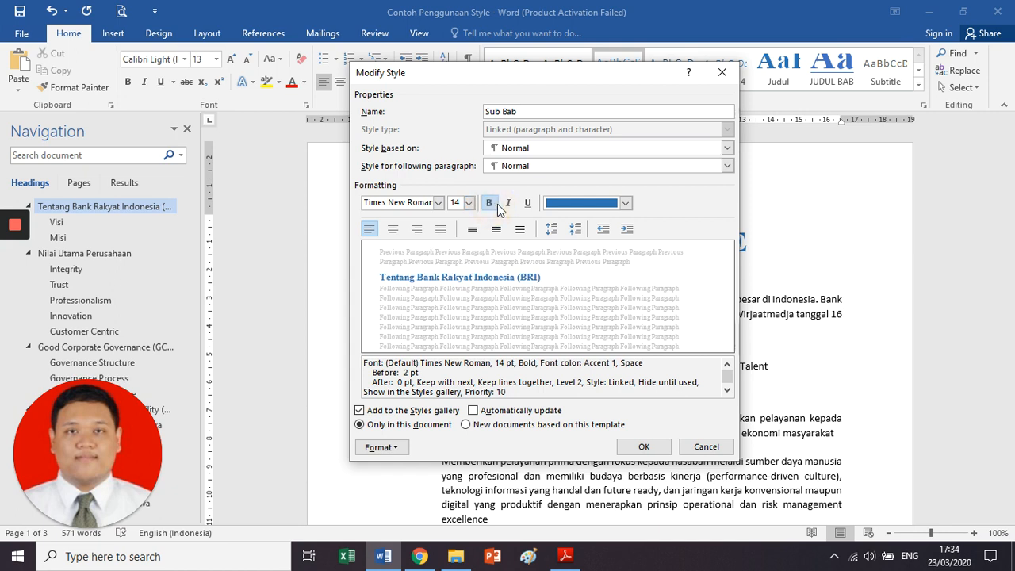
pyautogui.click(441, 229)
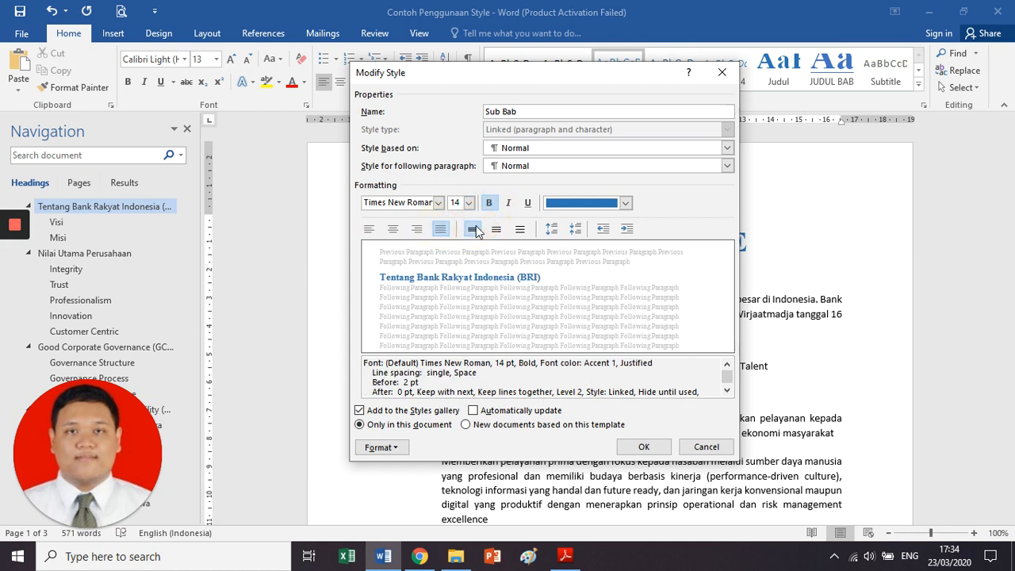
pyautogui.click(496, 230)
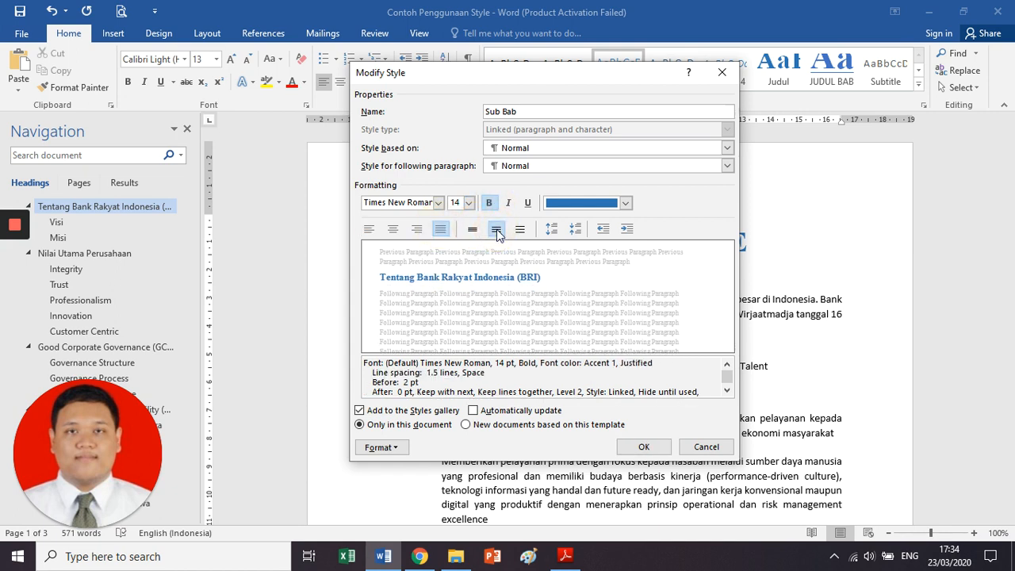
pyautogui.click(476, 231)
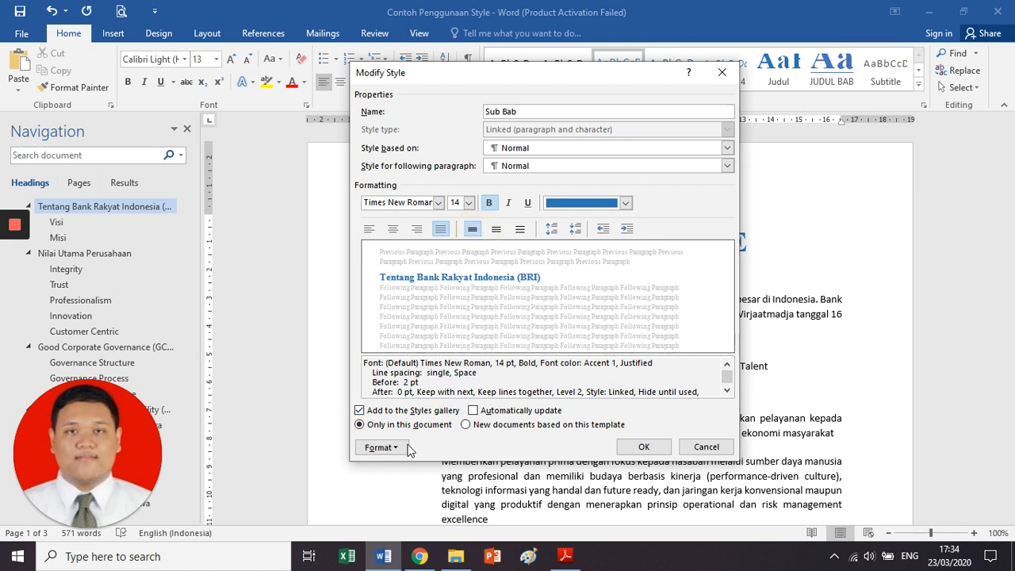
# Step: Give the Sub Bab style 1., 2., 3. numbering and save the style changes
pyautogui.click(381, 447)
pyautogui.click(409, 397)
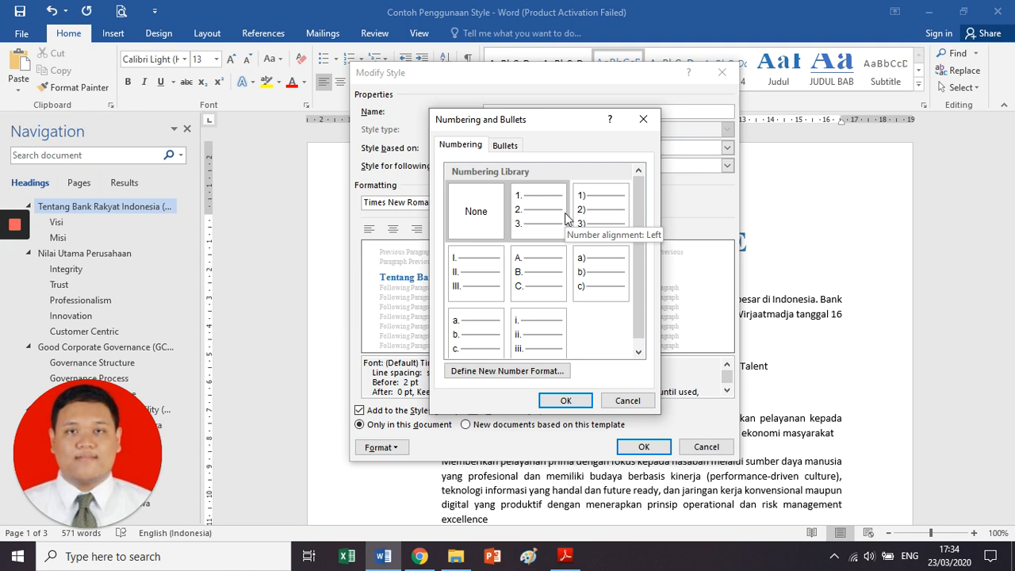
pyautogui.click(555, 213)
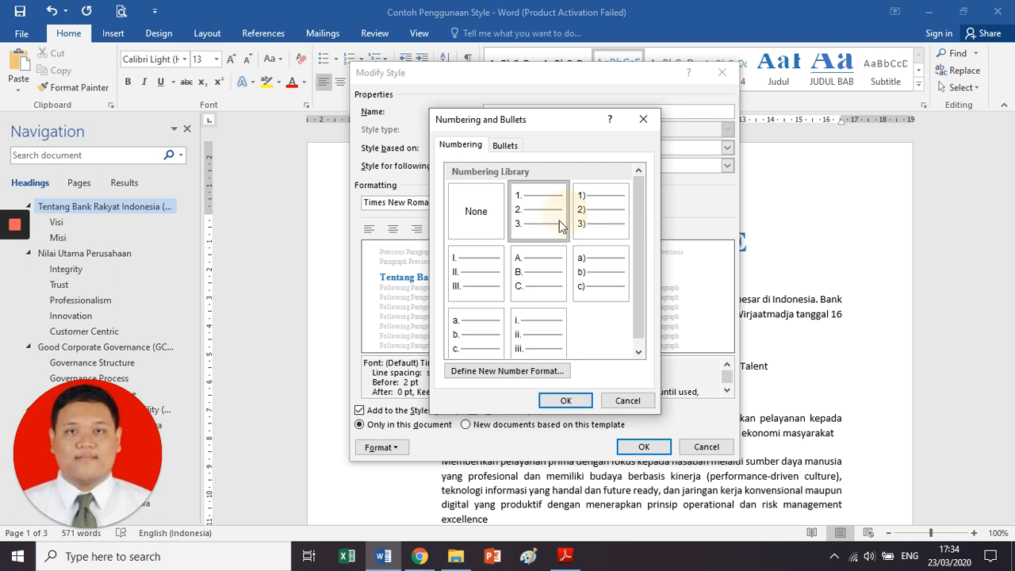
pyautogui.click(565, 401)
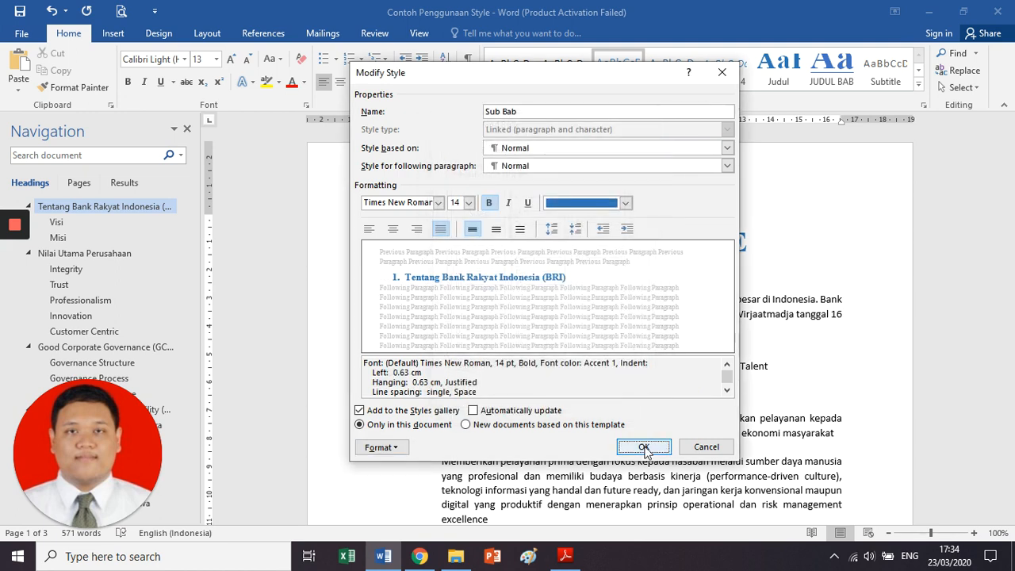
pyautogui.click(644, 446)
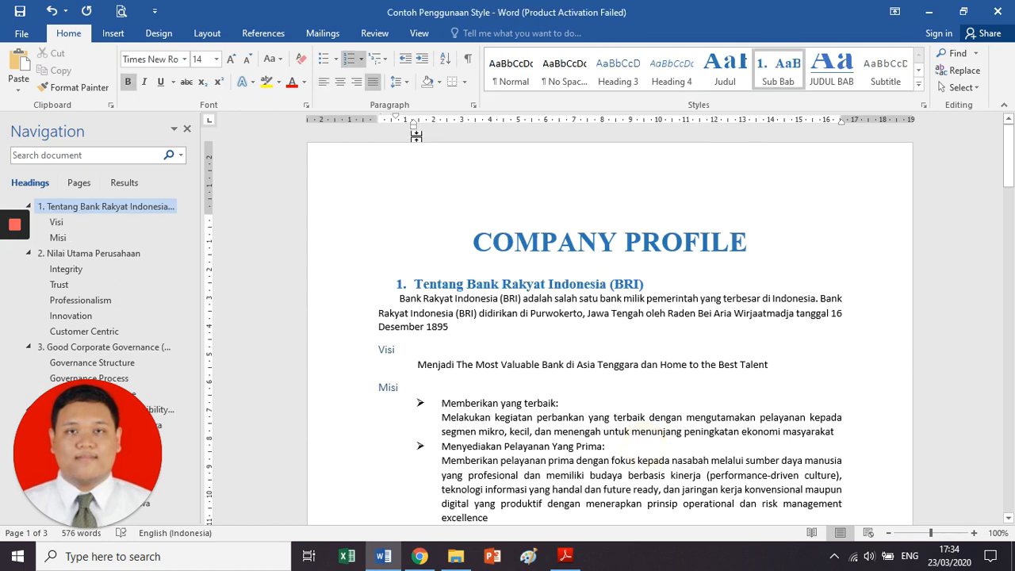
# Step: Reduce the left indent of the headings "Tentang Bank Rakyat Indonesia (BRI)" and "Nilai Utama Perusahaan" by about 0.8 cm, keeping the hanging indent
pyautogui.scroll(-4, 422, 361)
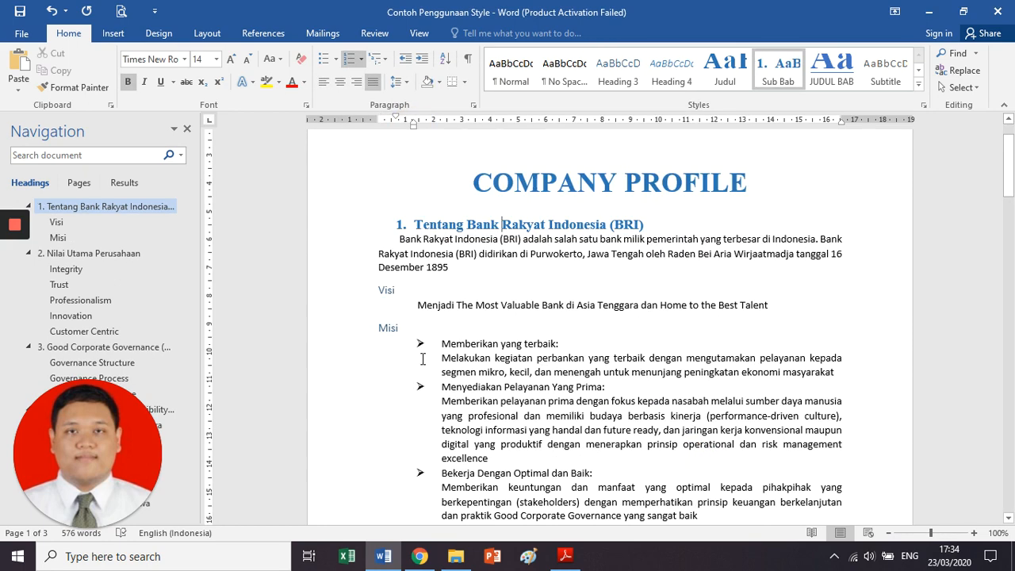
pyautogui.scroll(-1, 422, 361)
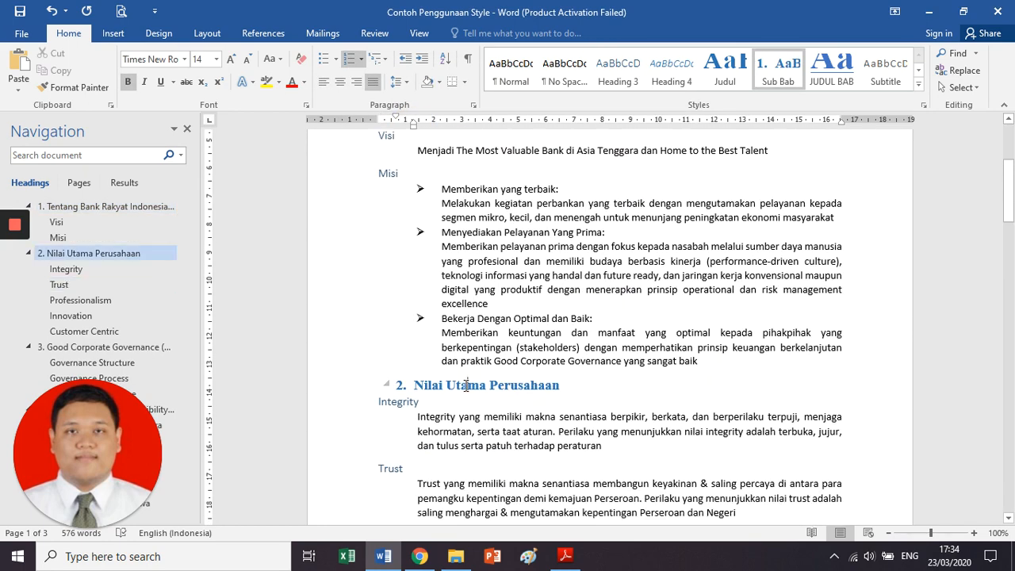
pyautogui.scroll(-12, 466, 384)
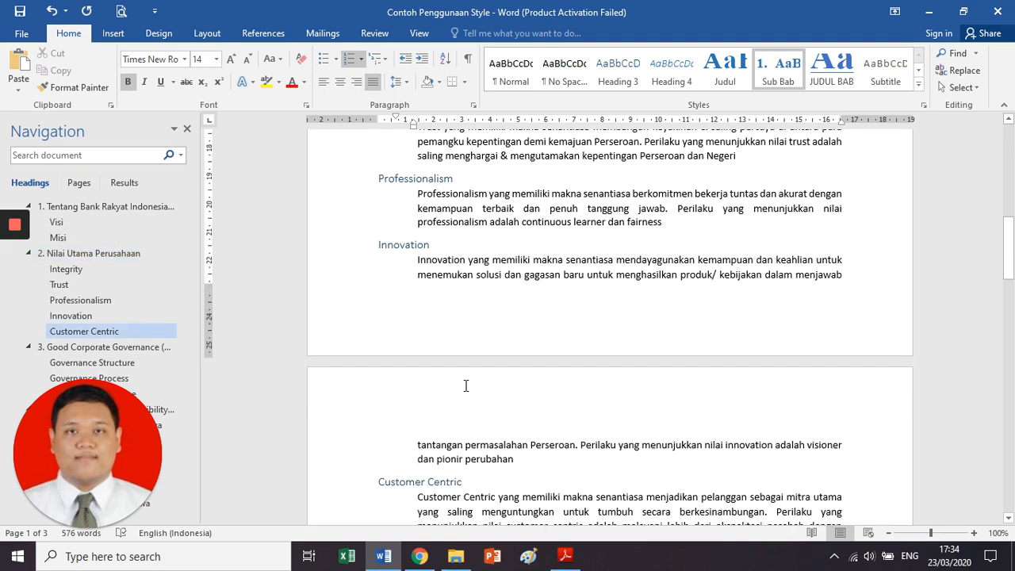
pyautogui.scroll(-2, 466, 385)
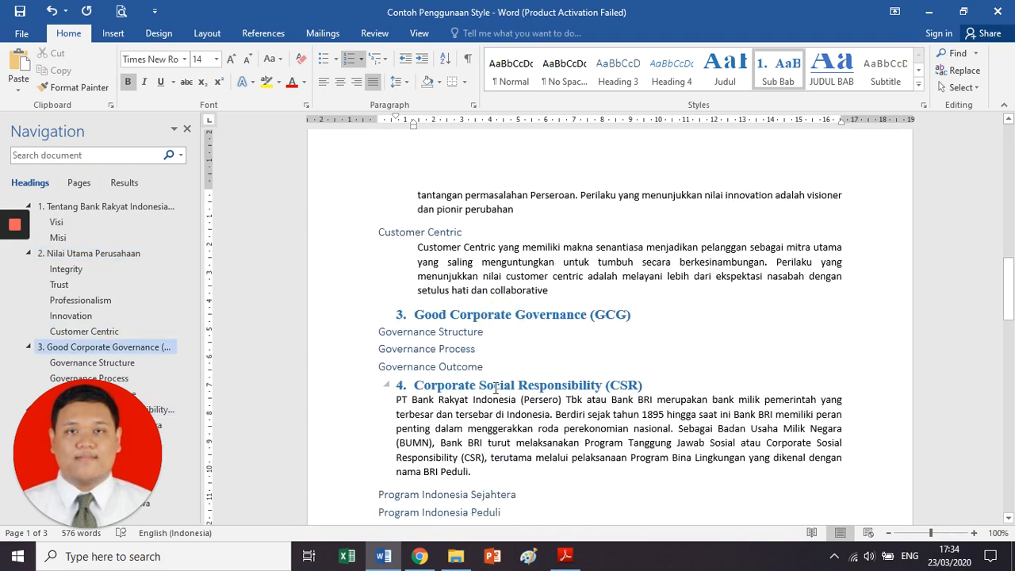
pyautogui.scroll(-2, 494, 388)
pyautogui.scroll(20, 495, 388)
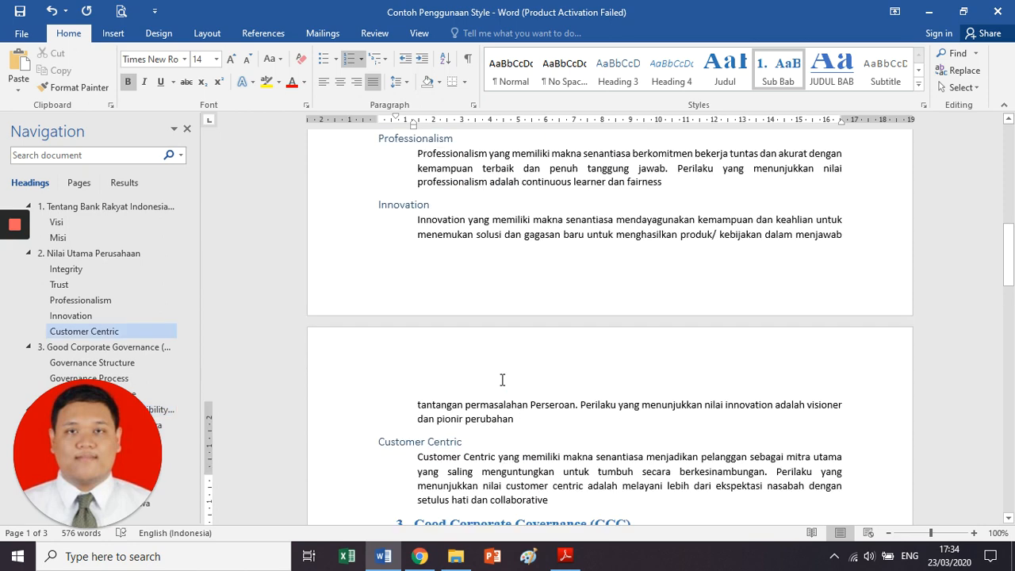
pyautogui.click(455, 283)
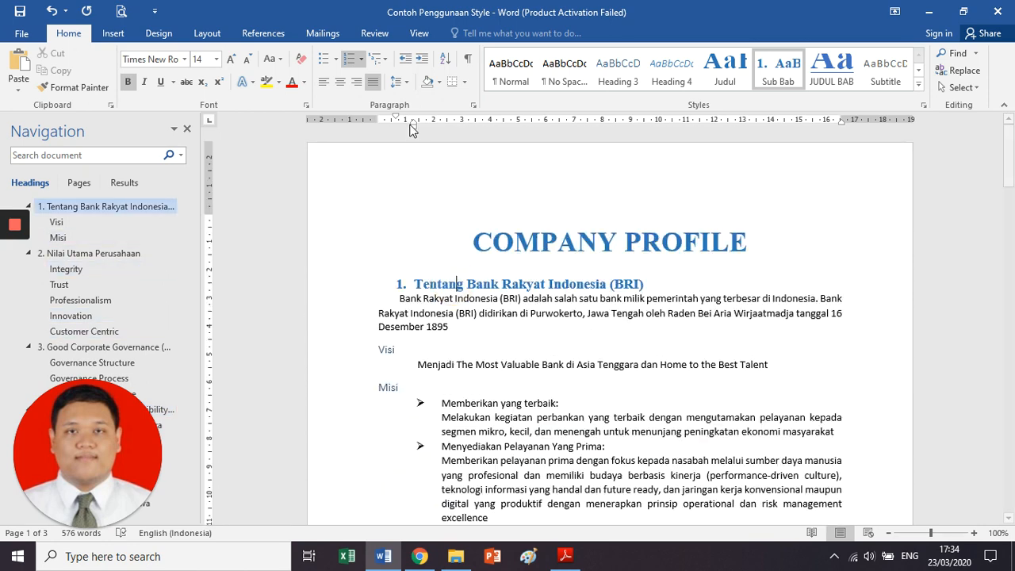
pyautogui.moveTo(413, 125); pyautogui.dragTo(394, 127)
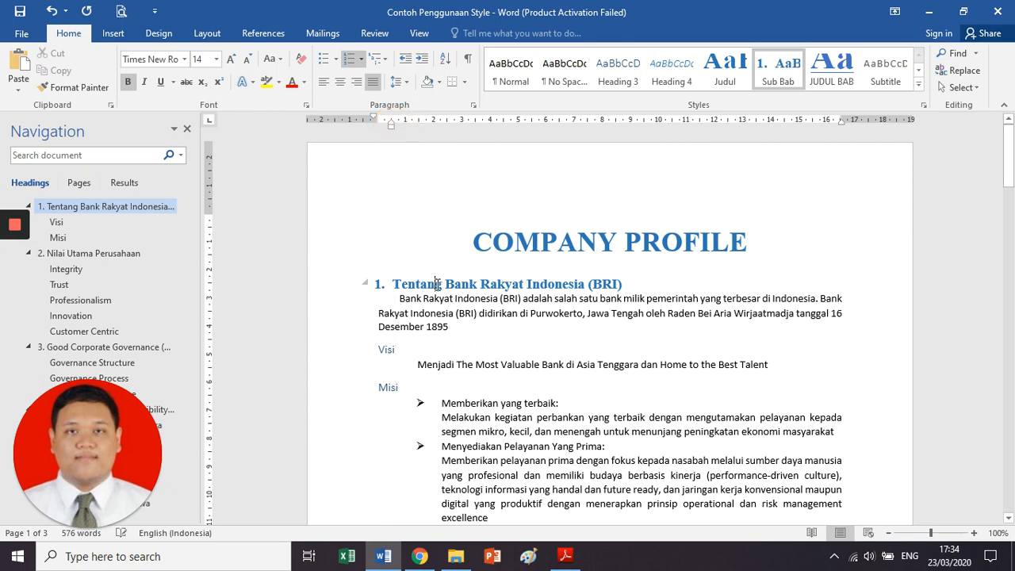
pyautogui.scroll(-8, 463, 286)
pyautogui.click(462, 285)
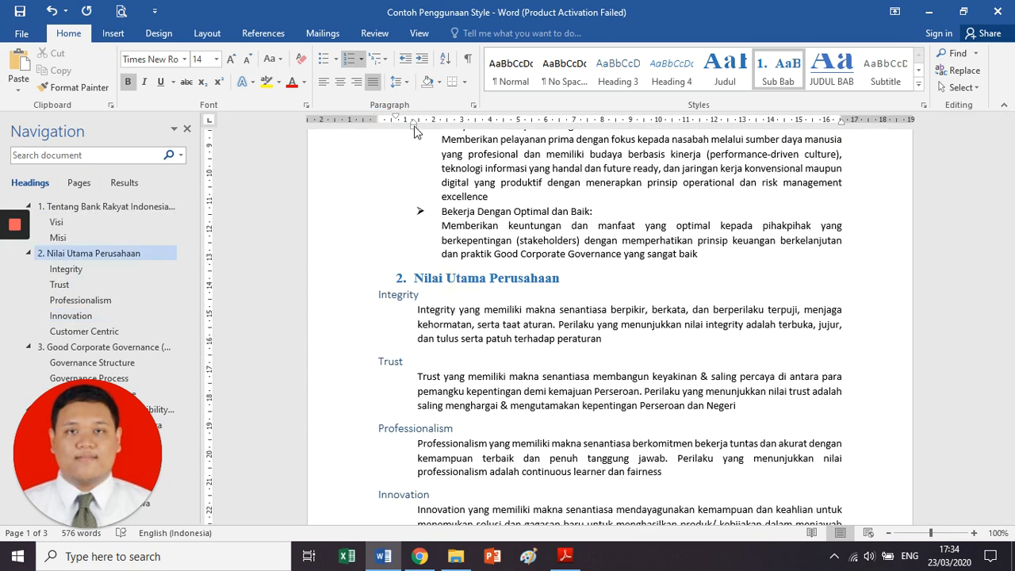
pyautogui.moveTo(413, 125); pyautogui.dragTo(392, 131)
# Step: Reduce the left indent of the Good Corporate Governance (GCG) and Corporate Social Responsibility (CSR) headings by about 0.8 cm
pyautogui.scroll(-10, 446, 252)
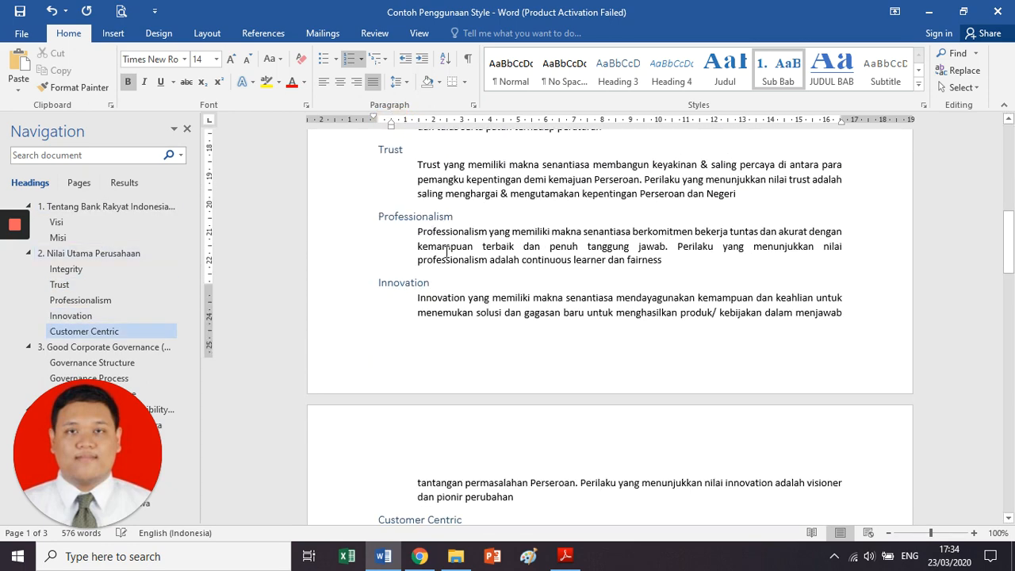
pyautogui.scroll(-3, 447, 252)
pyautogui.click(446, 246)
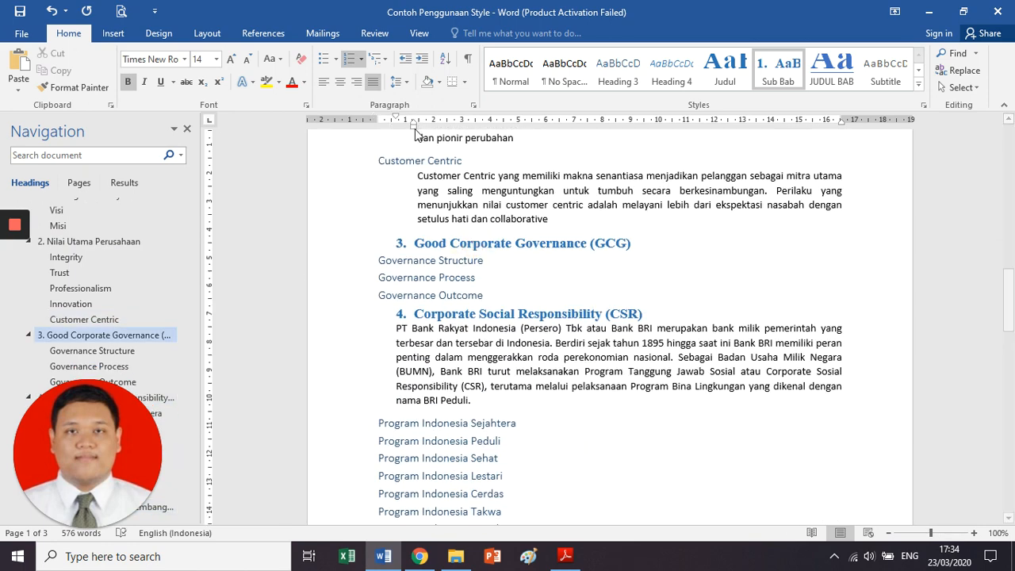
pyautogui.moveTo(413, 125); pyautogui.dragTo(392, 132)
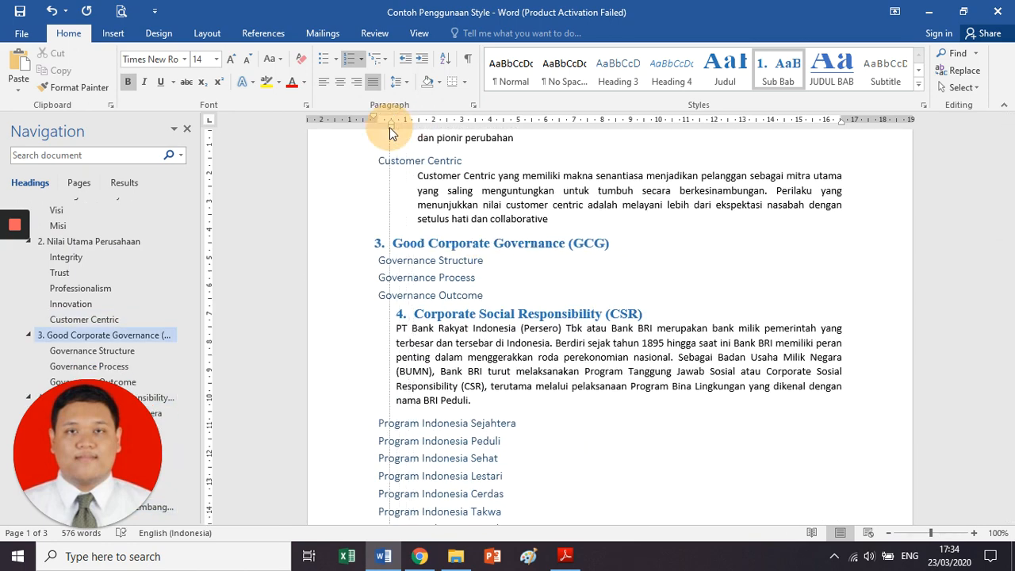
pyautogui.click(458, 314)
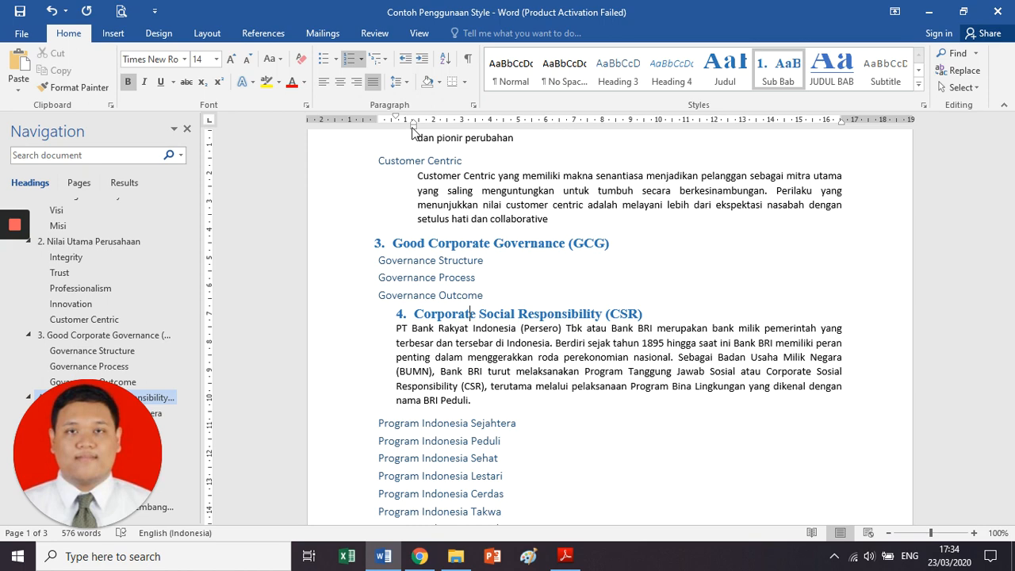
pyautogui.moveTo(413, 132); pyautogui.dragTo(391, 130)
pyautogui.scroll(3, 424, 240)
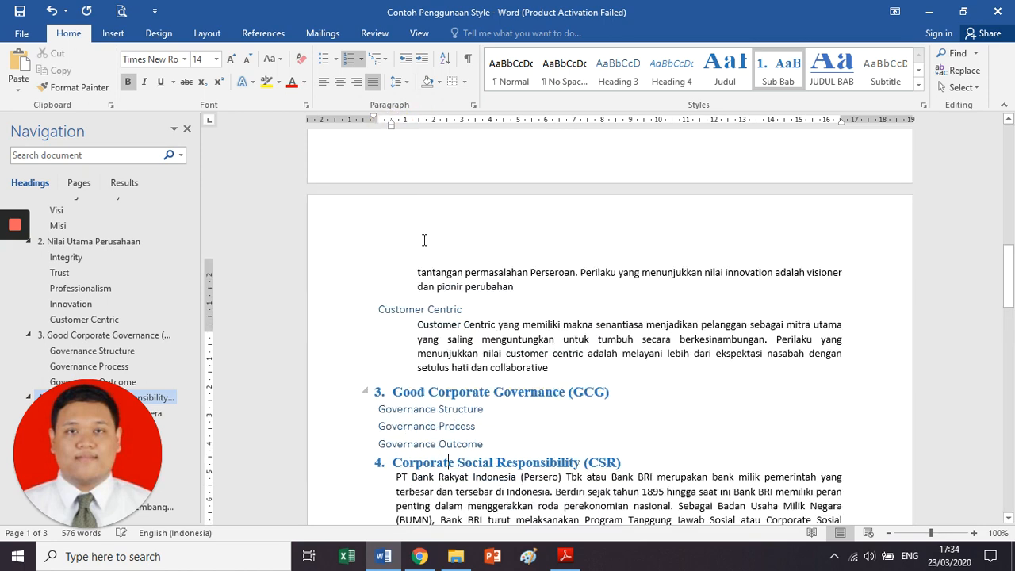
# Step: Open the Heading 3 style of the "Visi" heading for modification and rename it "Sub Sub Bab"
pyautogui.scroll(10, 424, 240)
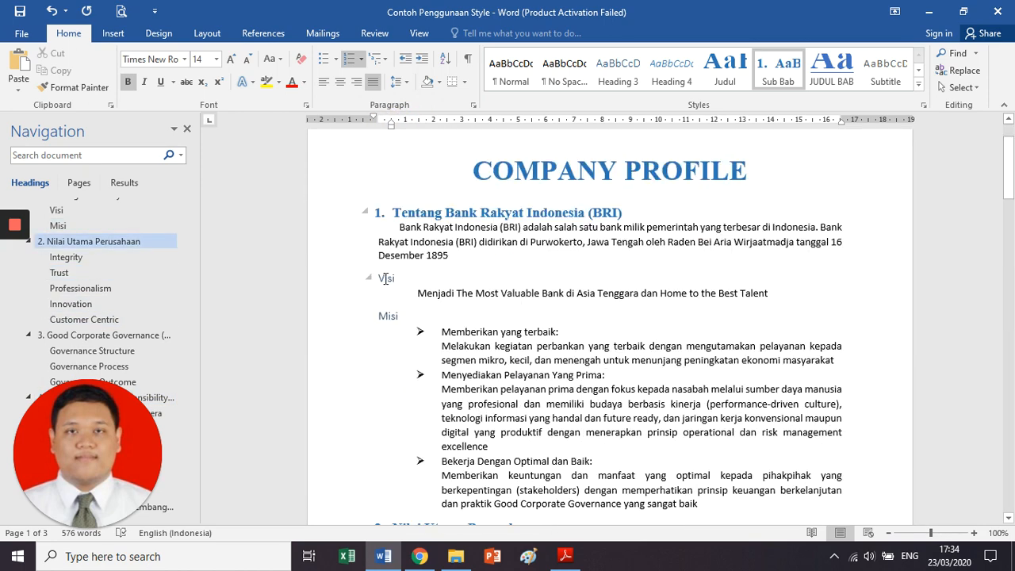
pyautogui.click(385, 279)
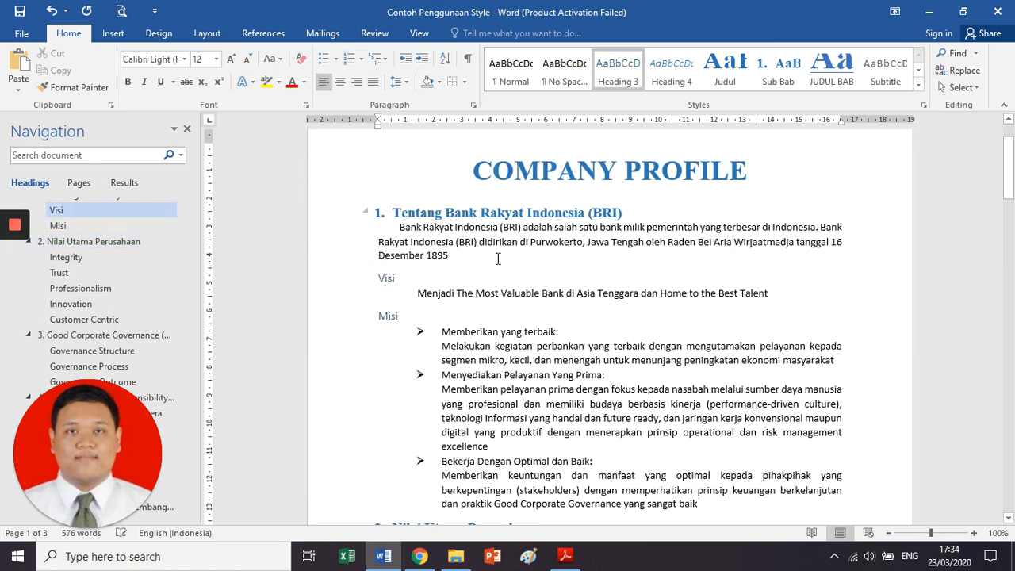
pyautogui.rightClick(616, 73)
pyautogui.click(626, 100)
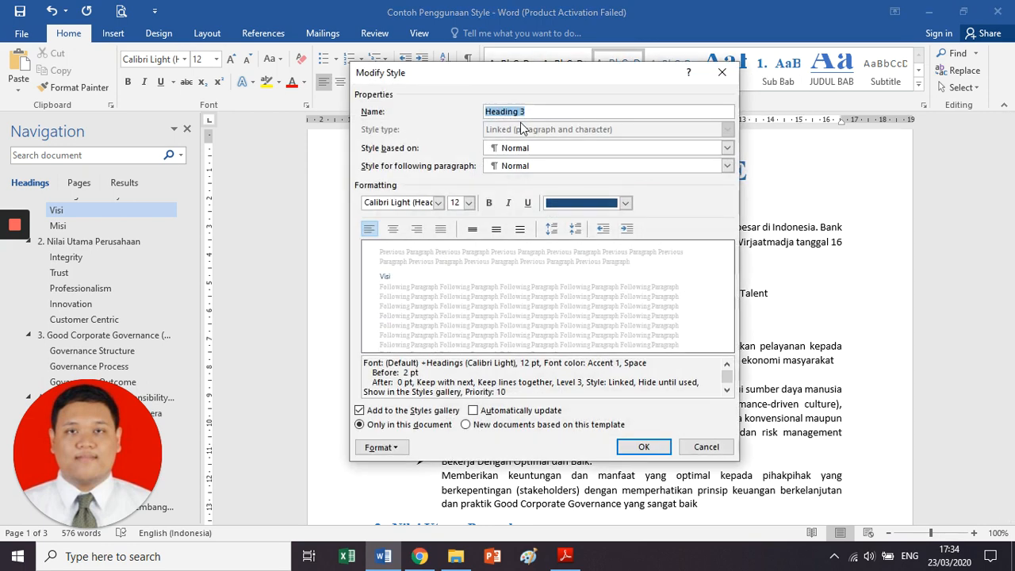
pyautogui.write('Sub Bab')
pyautogui.press('Left')
pyautogui.press('Left')
pyautogui.press('Left')
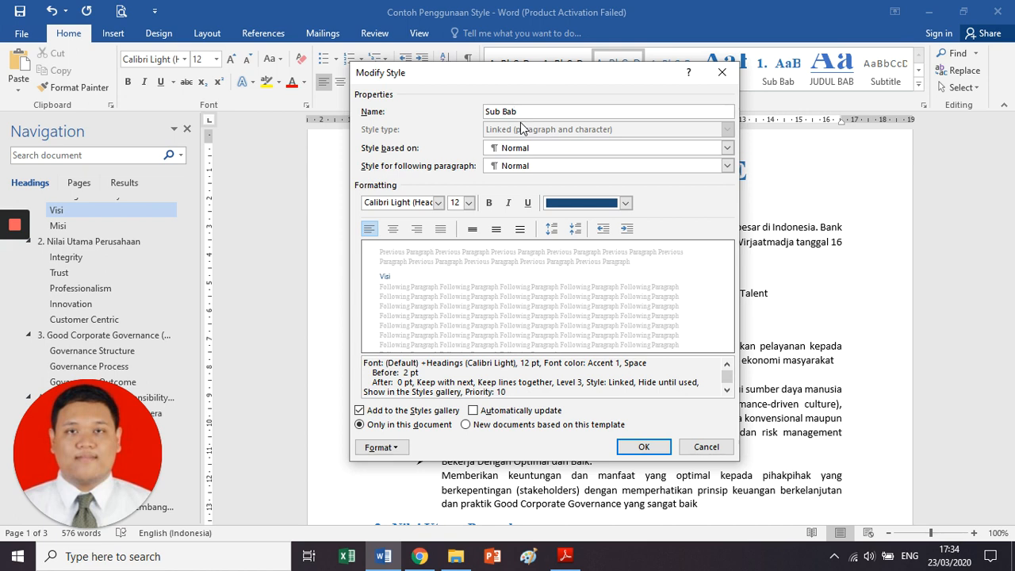
pyautogui.write('Sub')
# Step: Format the Sub Sub Bab style as green, bold 12 pt Times New Roman with justified alignment and single line spacing
pyautogui.click(560, 203)
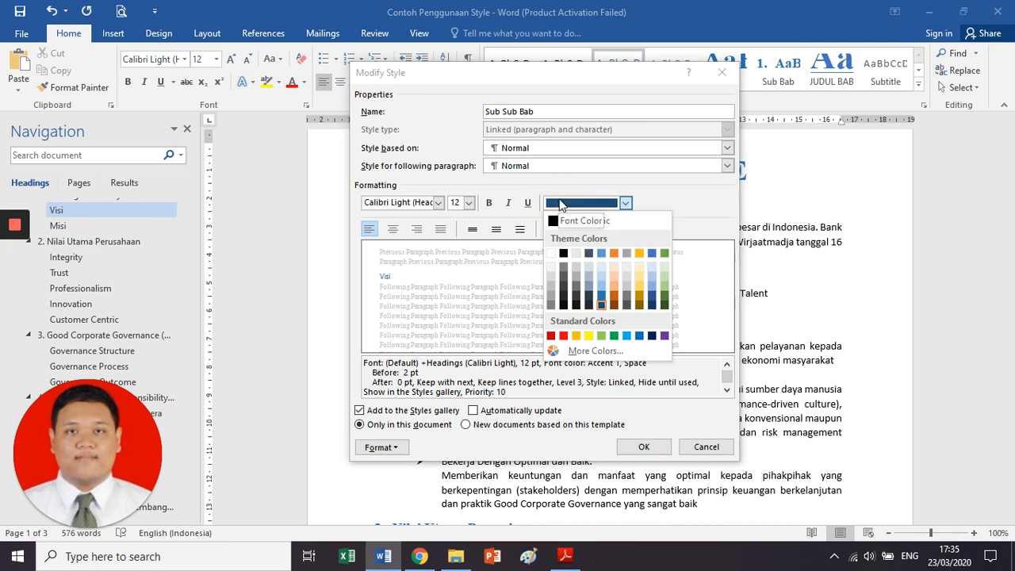
pyautogui.click(614, 336)
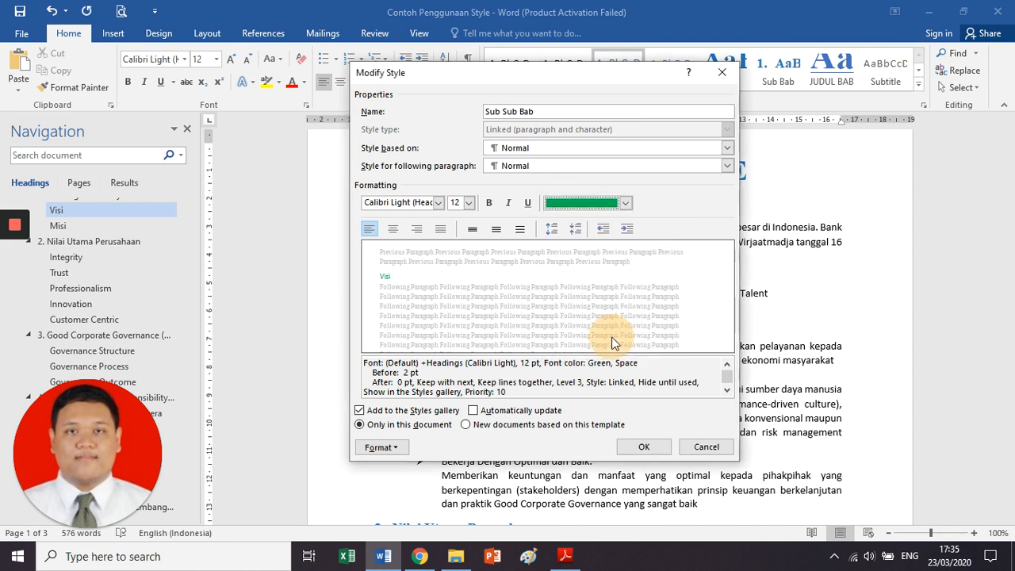
pyautogui.click(437, 203)
pyautogui.click(434, 254)
pyautogui.click(468, 203)
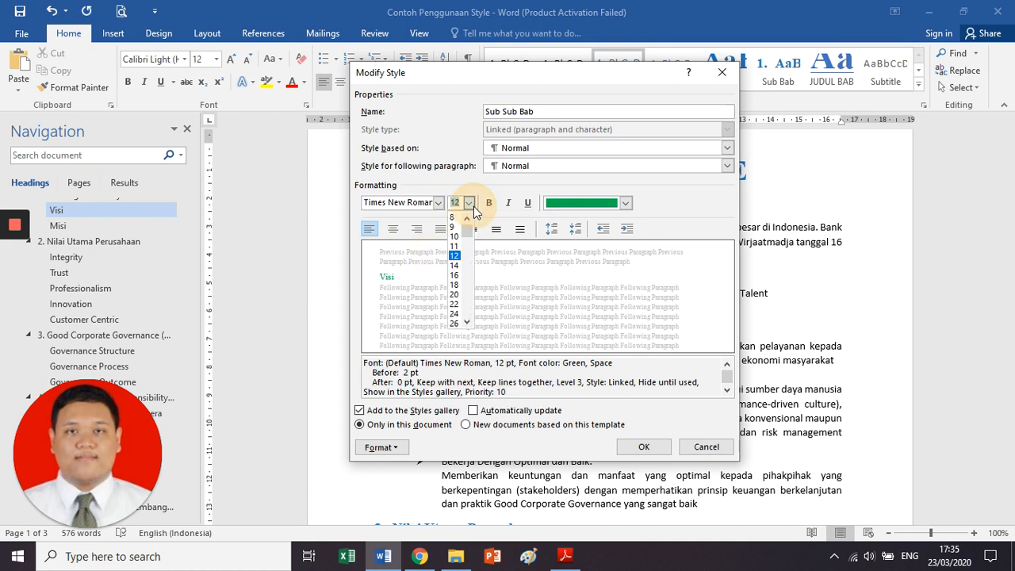
pyautogui.click(454, 256)
pyautogui.click(488, 203)
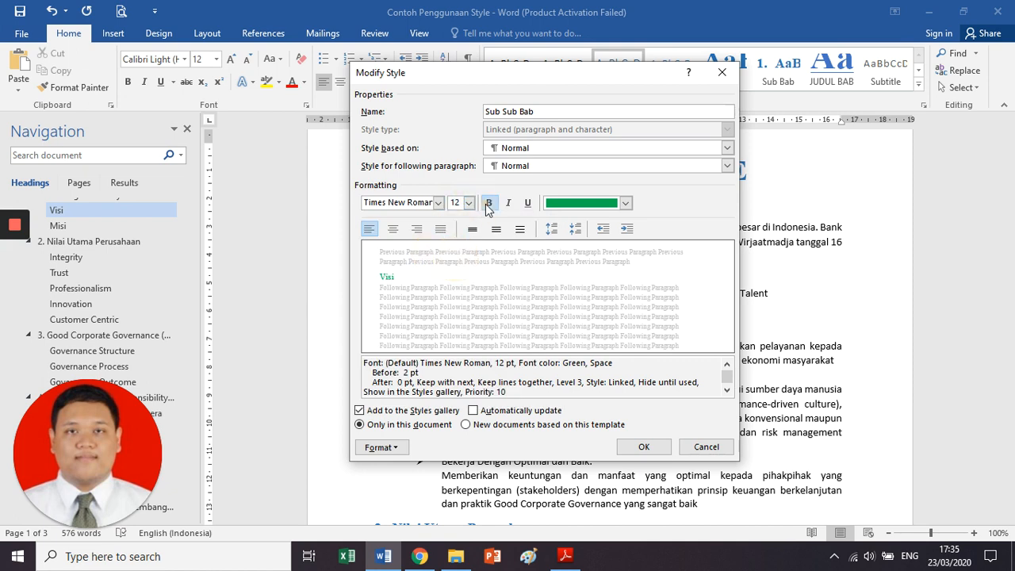
pyautogui.click(441, 229)
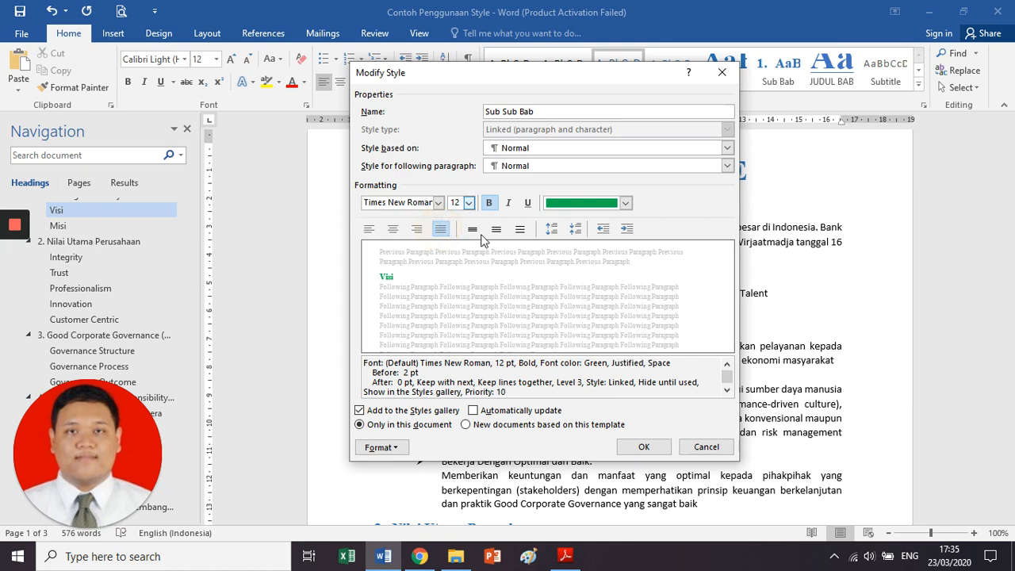
pyautogui.click(474, 230)
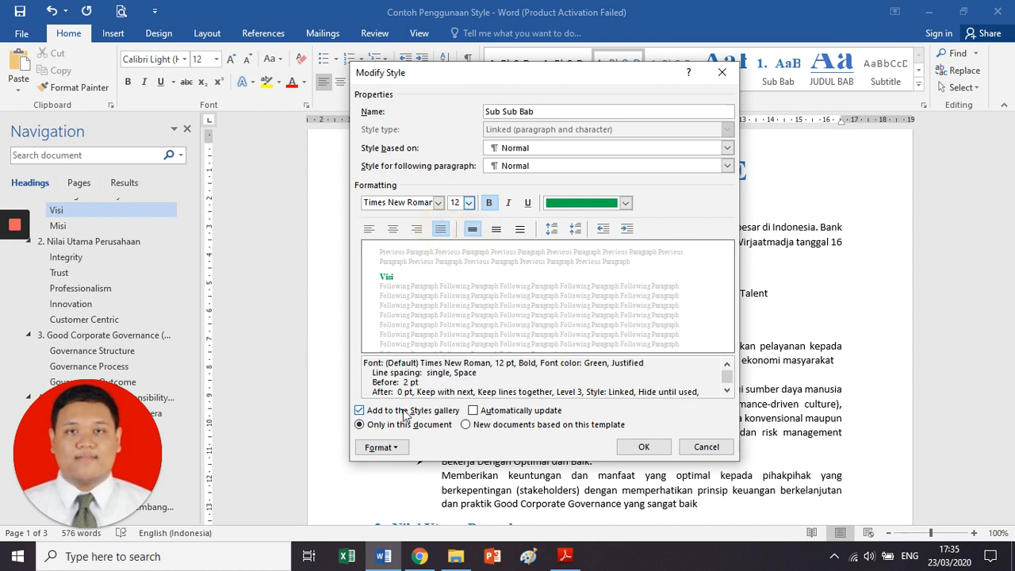
# Step: Give the Sub Sub Bab style the four-diamond bullet and save the style changes
pyautogui.click(380, 447)
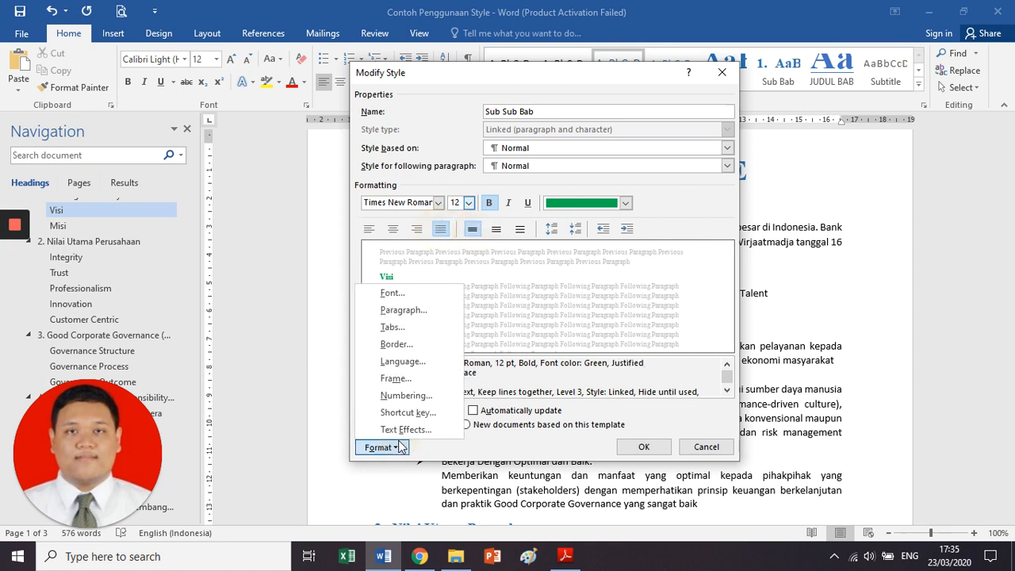
pyautogui.click(414, 396)
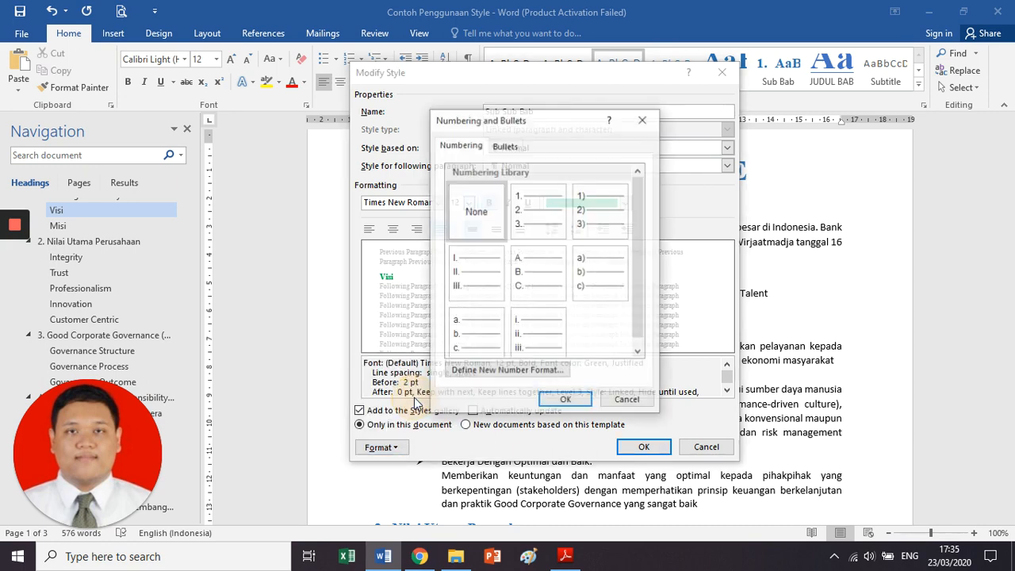
pyautogui.click(518, 143)
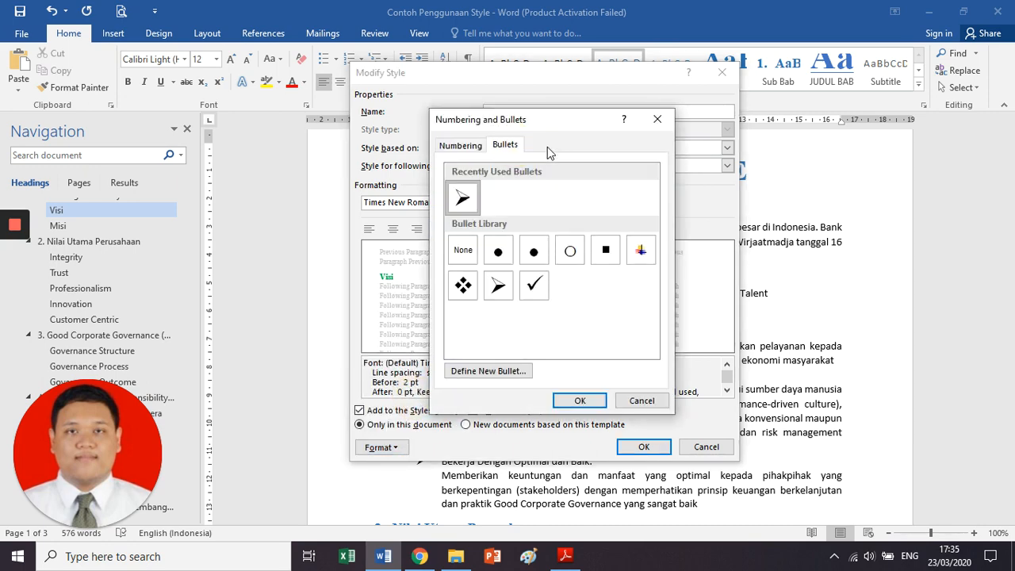
pyautogui.click(498, 286)
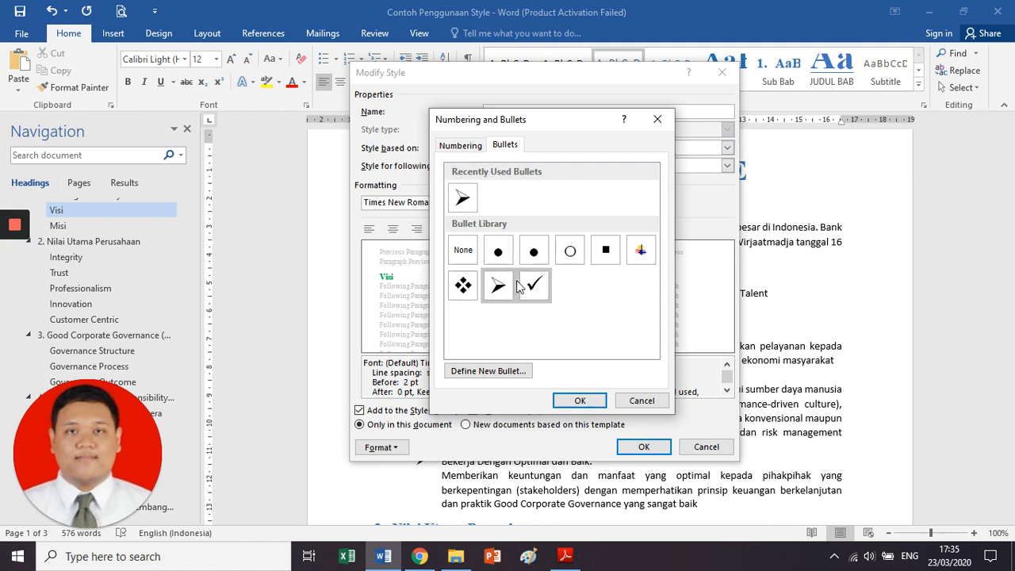
pyautogui.click(463, 285)
pyautogui.click(580, 400)
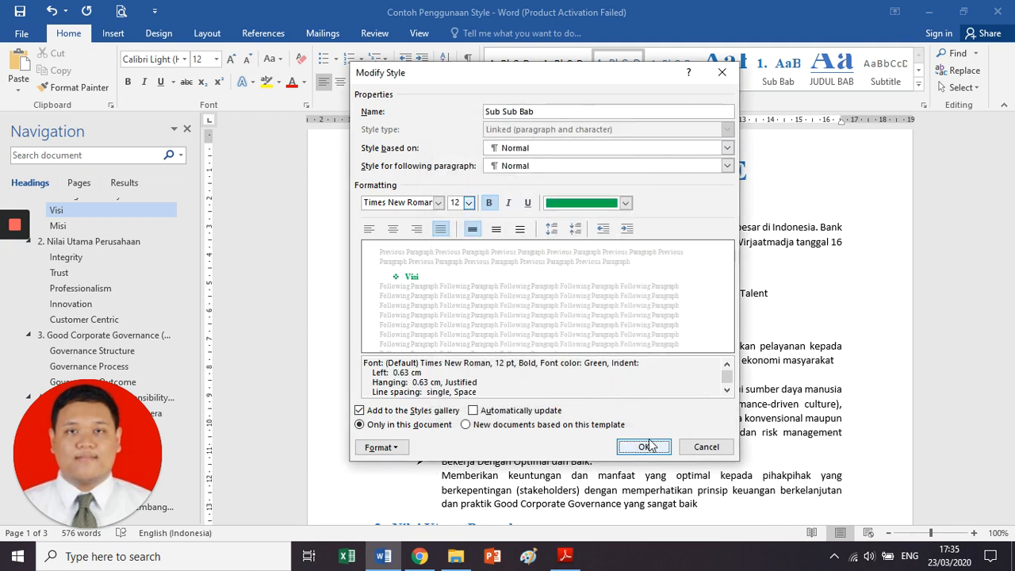
pyautogui.click(646, 446)
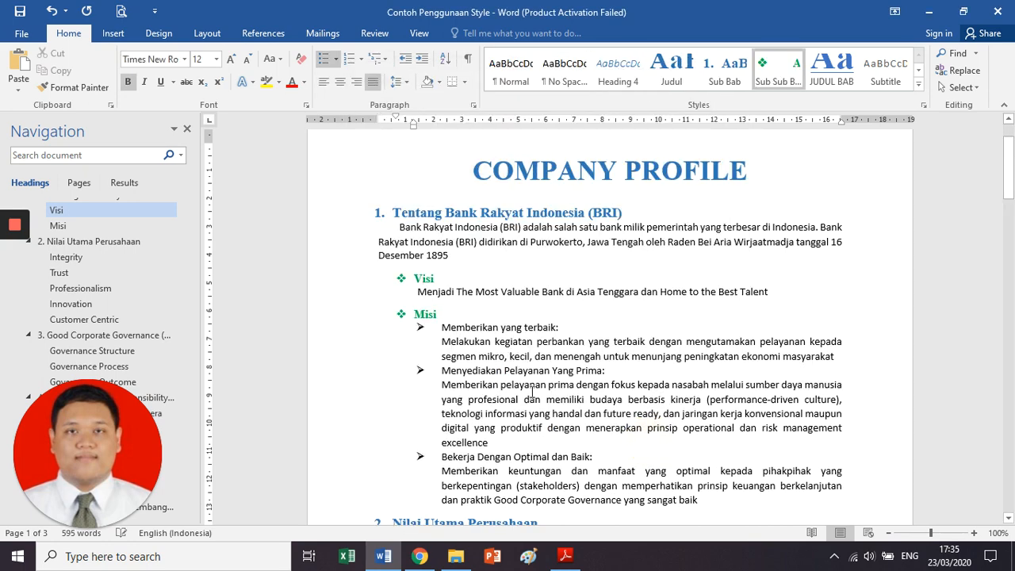
# Step: Check the Sub Sub Bab formatting on the third-level headings from "Visi" down to "BRI Institute"
pyautogui.click(418, 245)
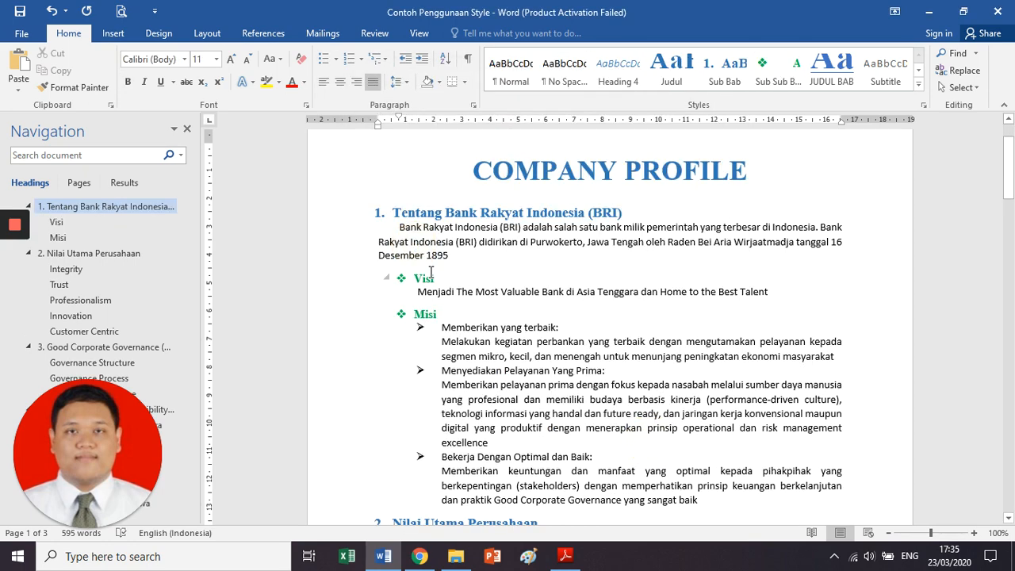
pyautogui.scroll(-4, 430, 272)
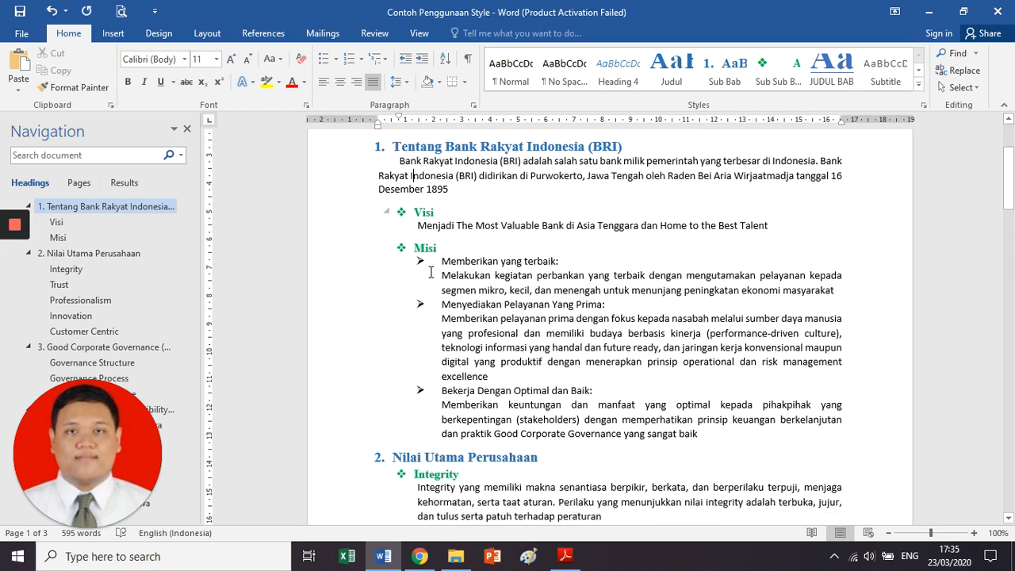
pyautogui.scroll(-4, 430, 272)
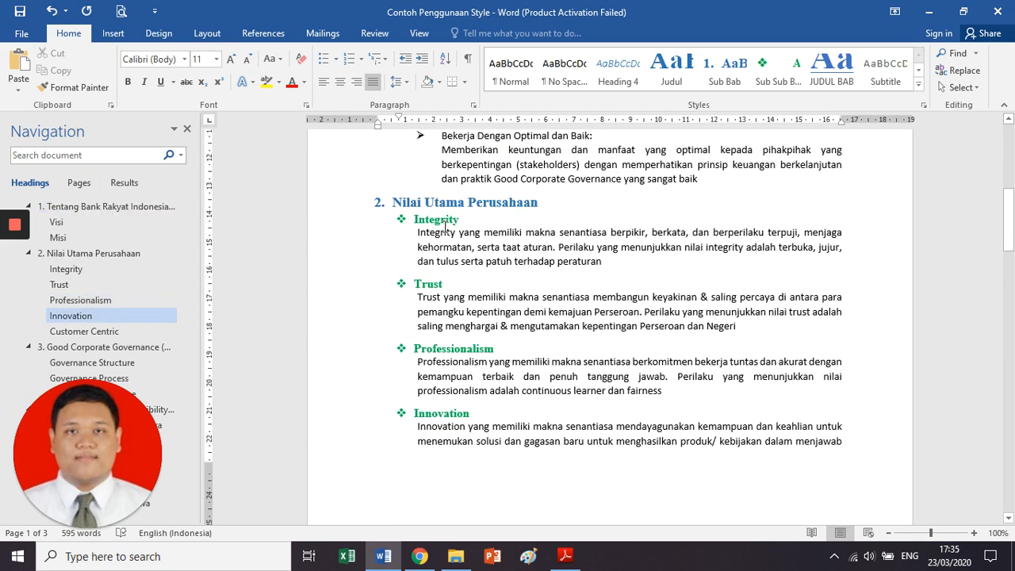
pyautogui.click(447, 228)
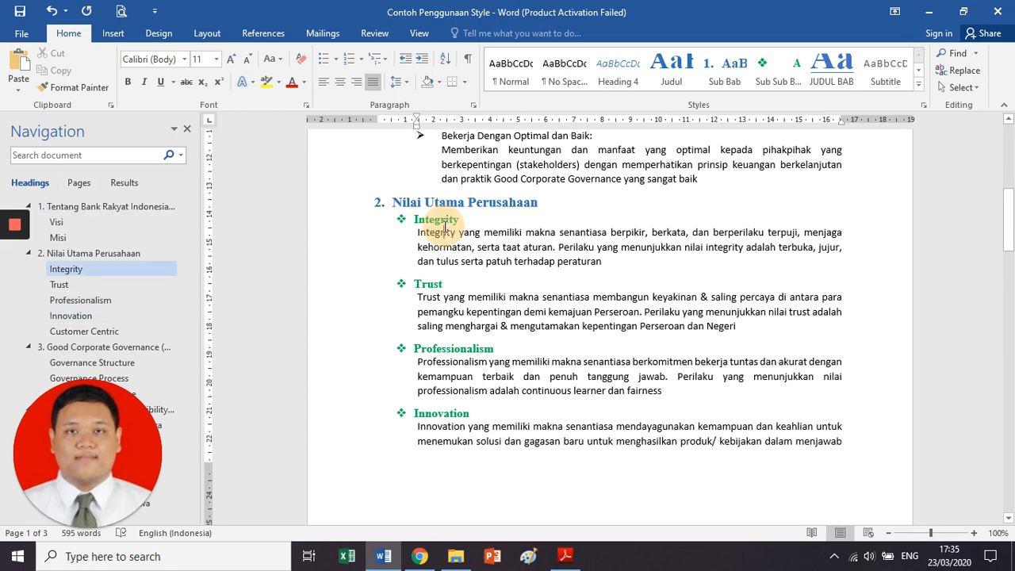
pyautogui.click(439, 287)
pyautogui.click(447, 349)
pyautogui.click(437, 411)
pyautogui.scroll(-8, 437, 410)
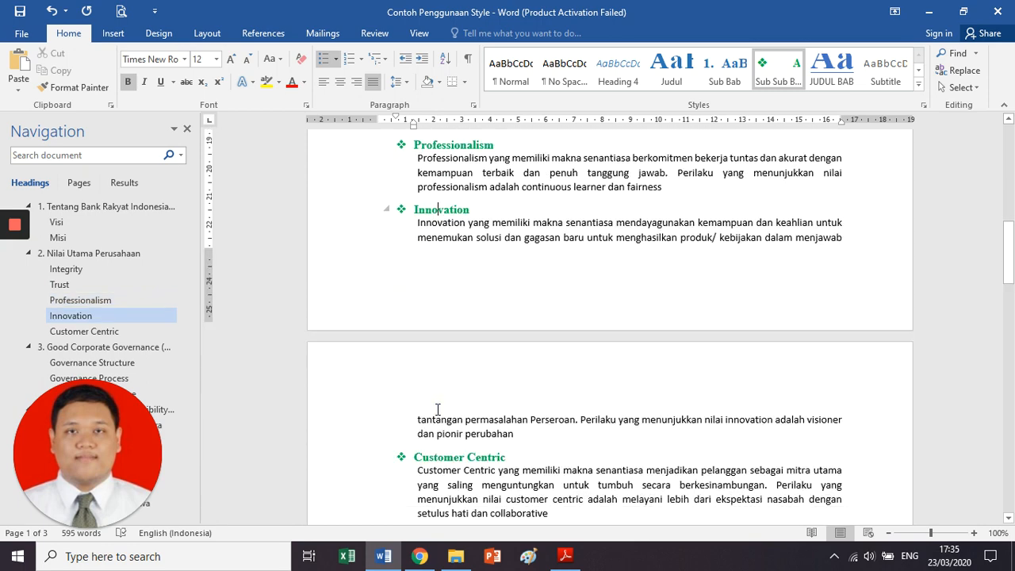
pyautogui.scroll(-3, 493, 381)
pyautogui.click(476, 330)
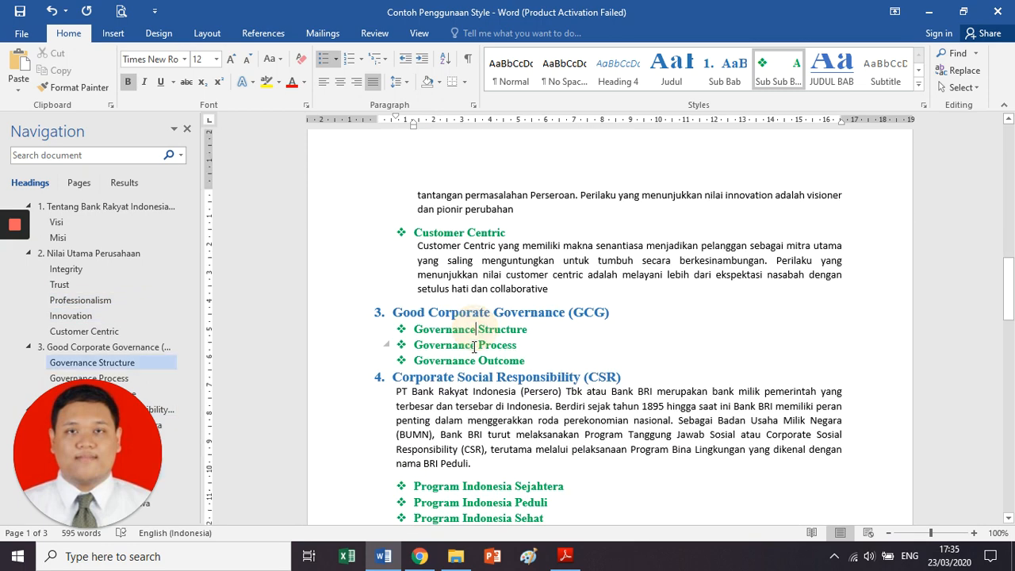
pyautogui.click(474, 345)
pyautogui.click(464, 360)
pyautogui.scroll(-10, 465, 360)
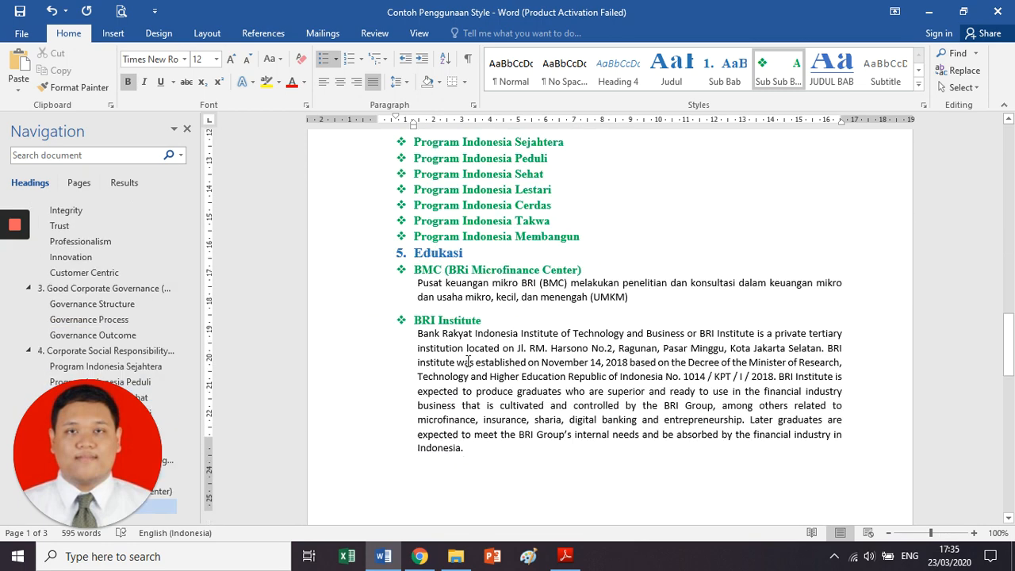
# Step: Reduce the left indent of the "Edukasi" heading by about 0.5 cm, keeping the hanging indent
pyautogui.scroll(4, 467, 361)
pyautogui.click(415, 129)
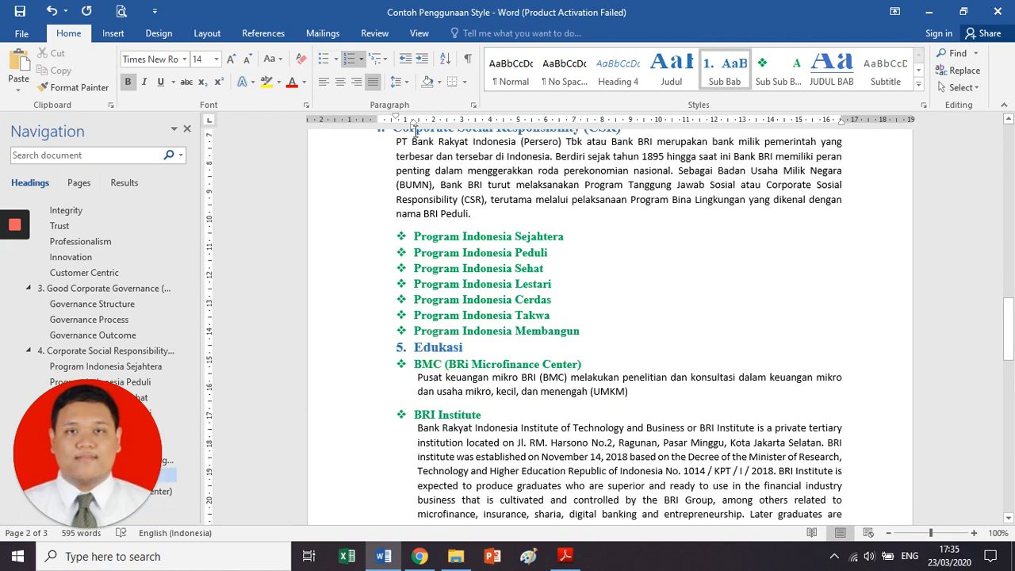
pyautogui.moveTo(414, 126); pyautogui.dragTo(399, 127)
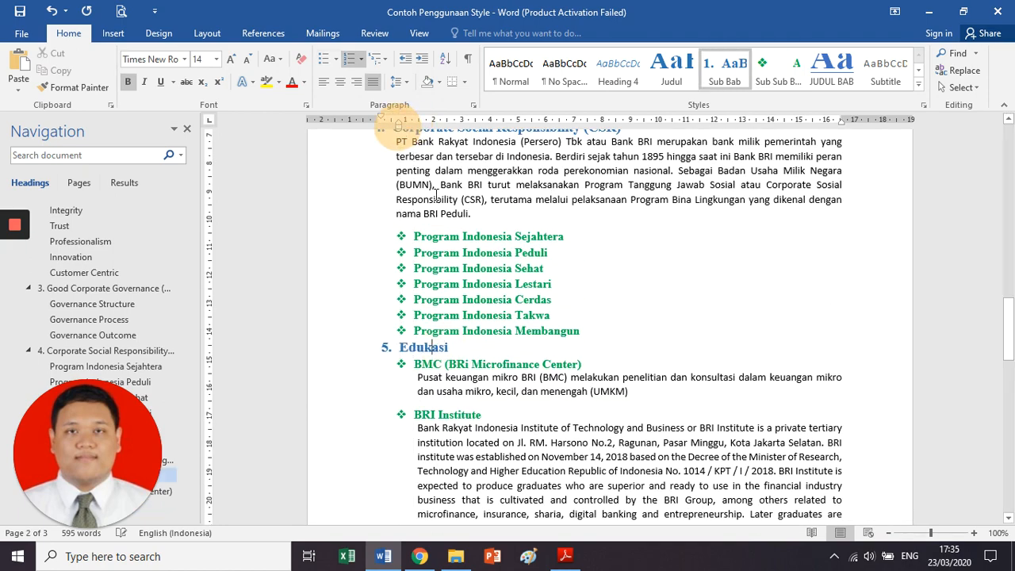
# Step: Review the heading levels and their alignment from the "Edukasi" section back up to the COMPANY PROFILE title
pyautogui.scroll(-3, 484, 287)
pyautogui.scroll(-1, 485, 288)
pyautogui.scroll(3, 484, 288)
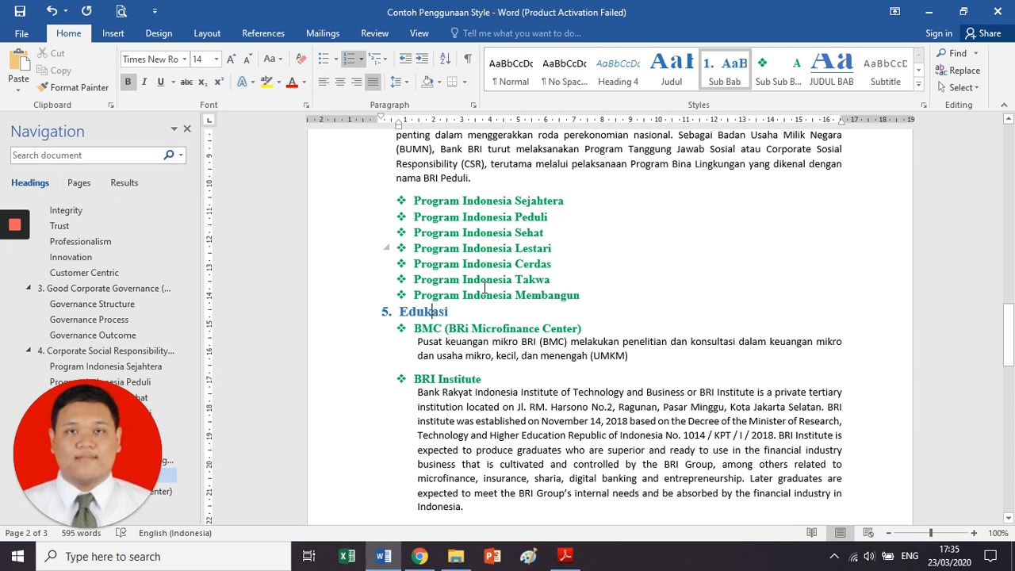
pyautogui.click(460, 365)
pyautogui.click(574, 357)
pyautogui.scroll(5, 575, 356)
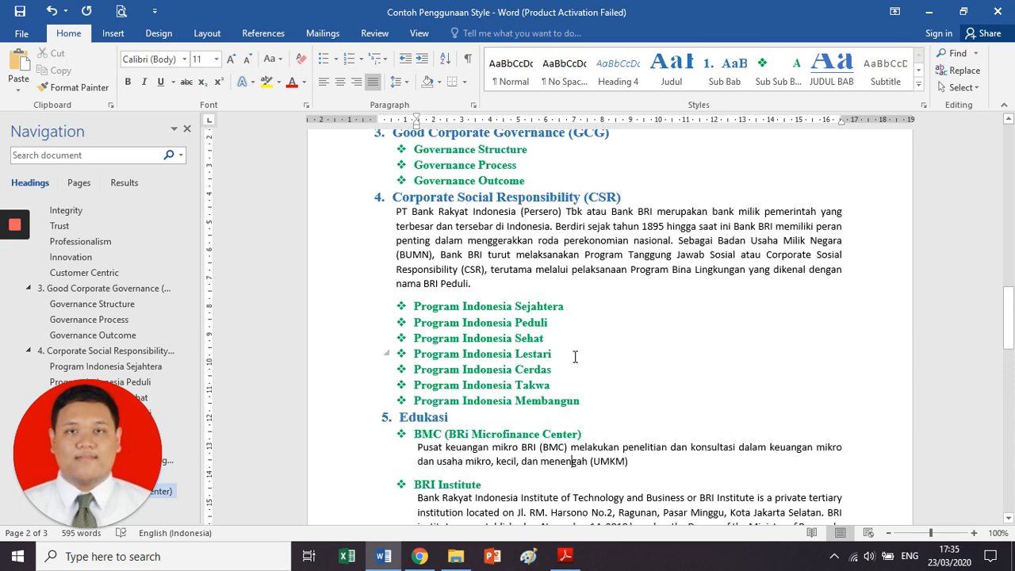
pyautogui.click(576, 362)
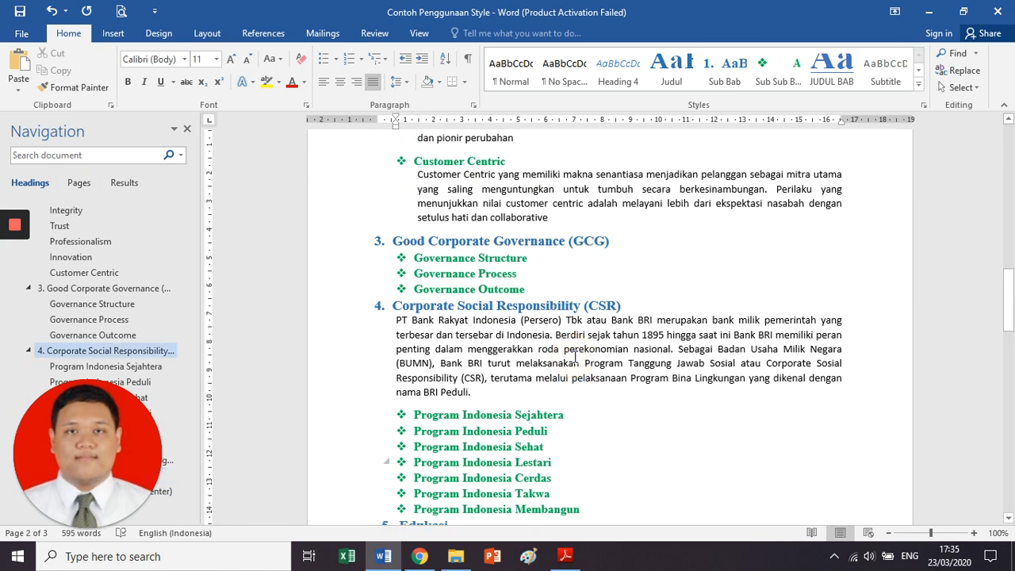
pyautogui.scroll(5, 577, 357)
pyautogui.click(576, 340)
pyautogui.scroll(1, 576, 340)
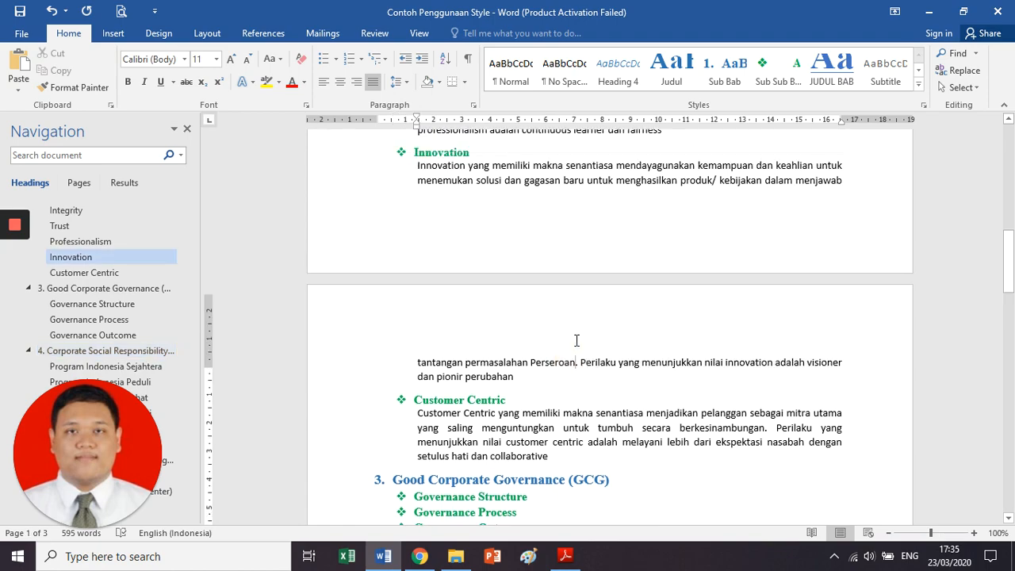
pyautogui.scroll(15, 576, 340)
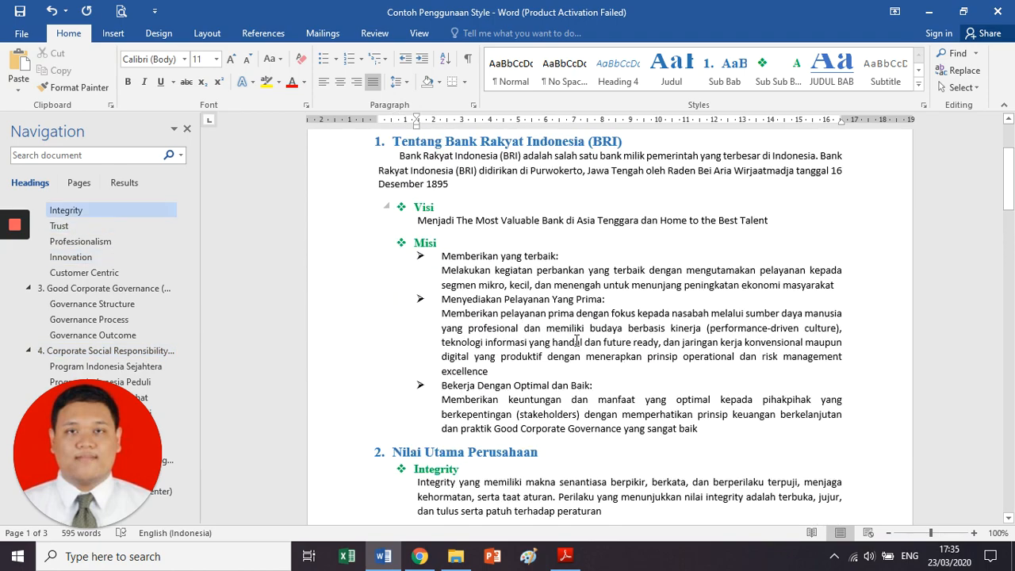
pyautogui.scroll(3, 577, 340)
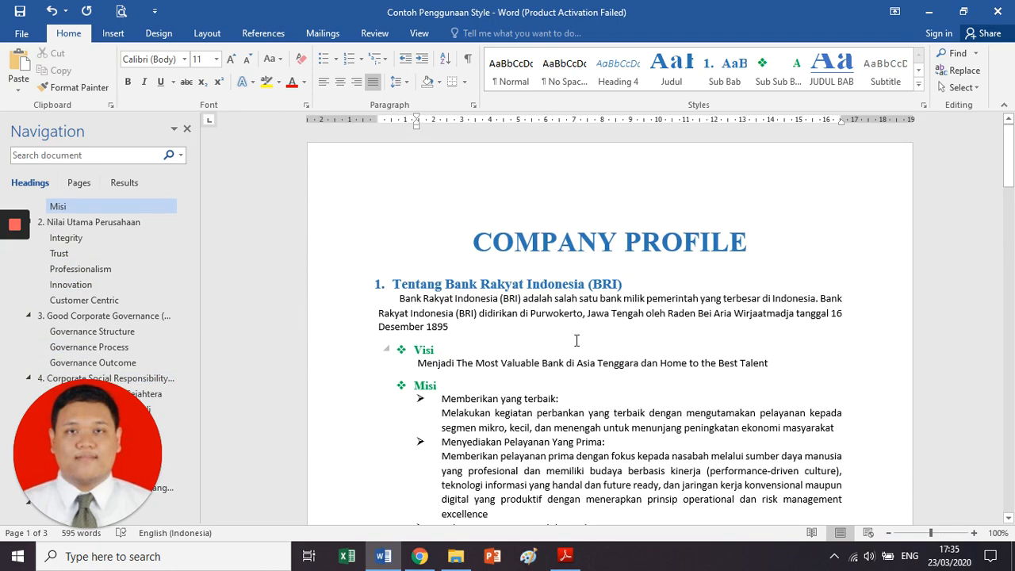
pyautogui.scroll(-3, 576, 341)
pyautogui.scroll(1, 96, 230)
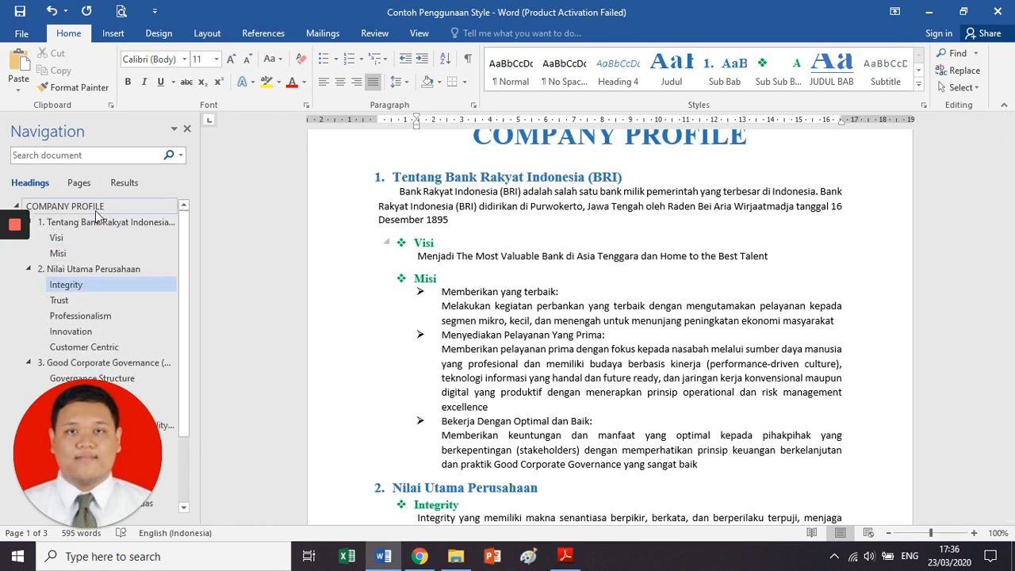
# Step: Jump through the heading outline to COMPANY PROFILE, Corporate Social Responsibility (CSR), Program Indonesia Sejahtera and back to COMPANY PROFILE
pyautogui.click(95, 211)
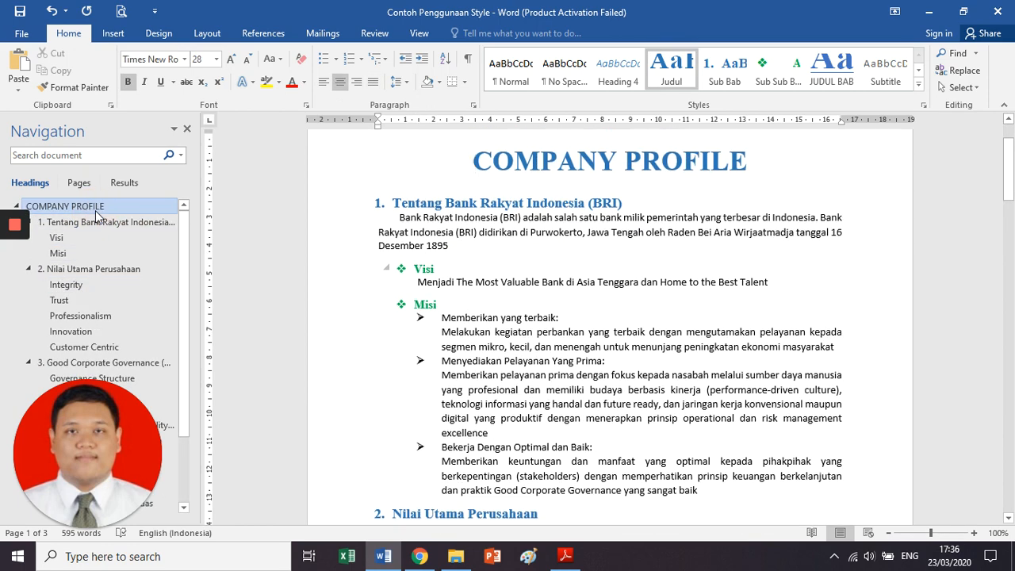
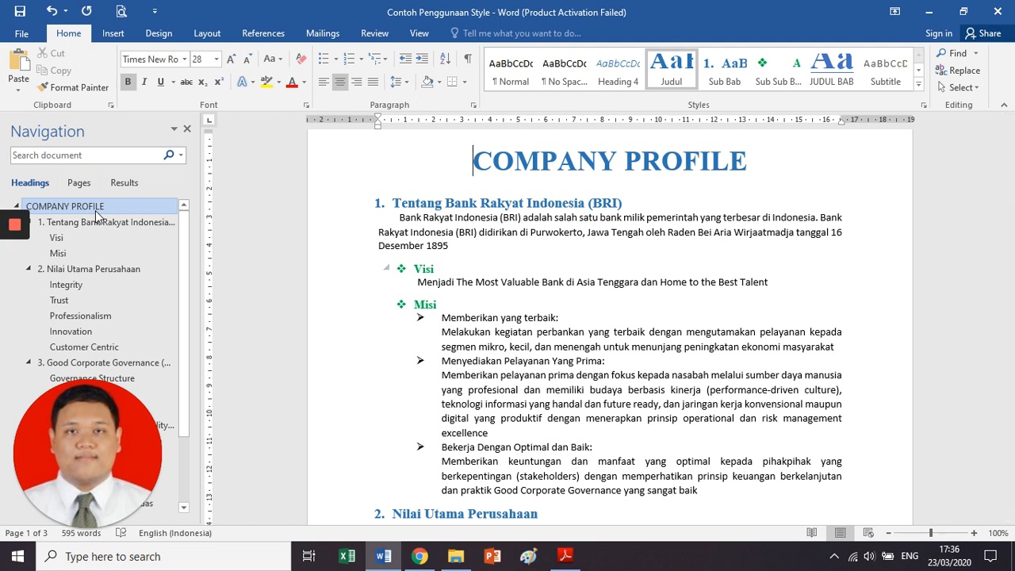
pyautogui.scroll(-2, 97, 275)
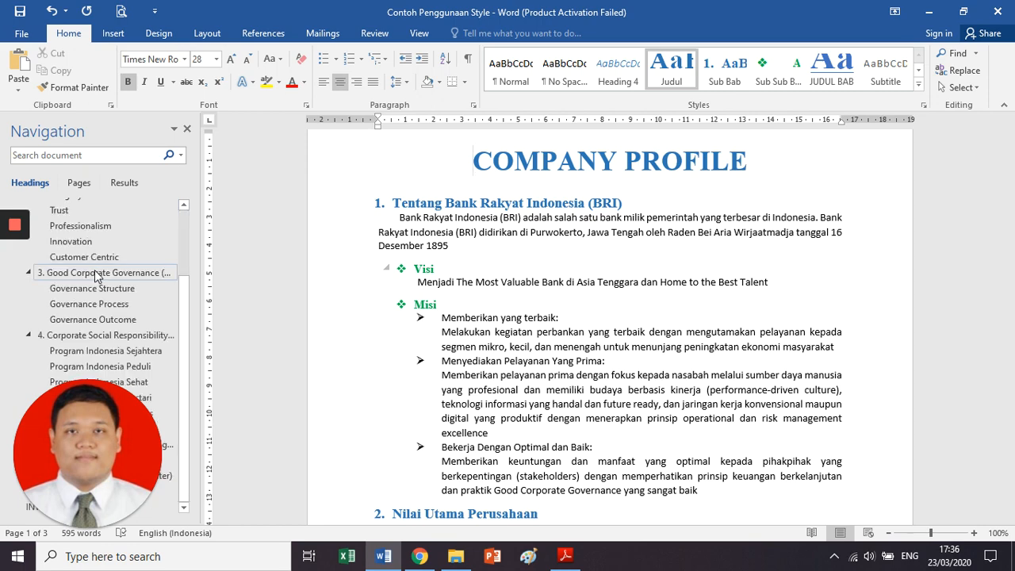
pyautogui.click(100, 337)
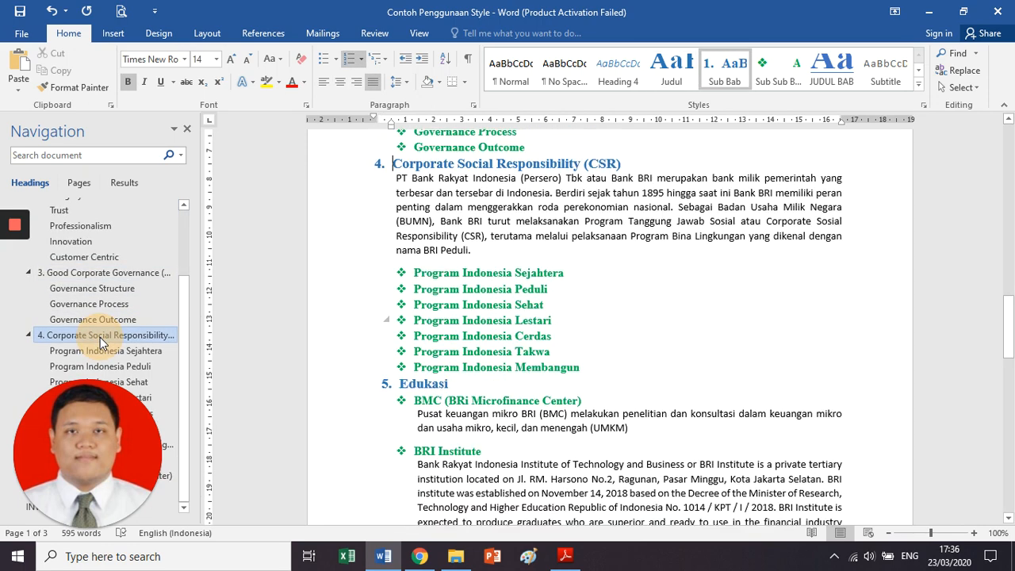
pyautogui.click(131, 351)
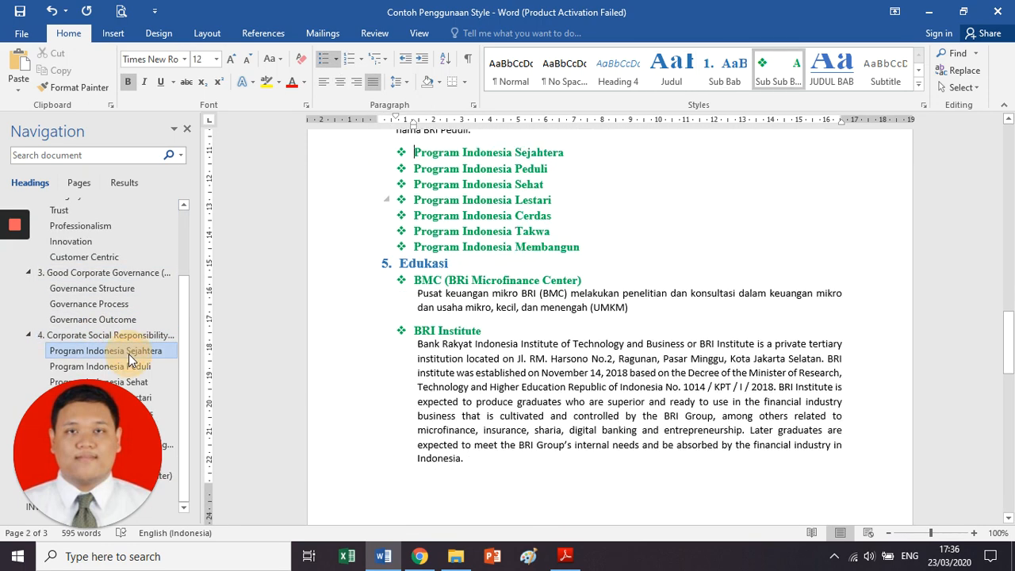
pyautogui.click(120, 336)
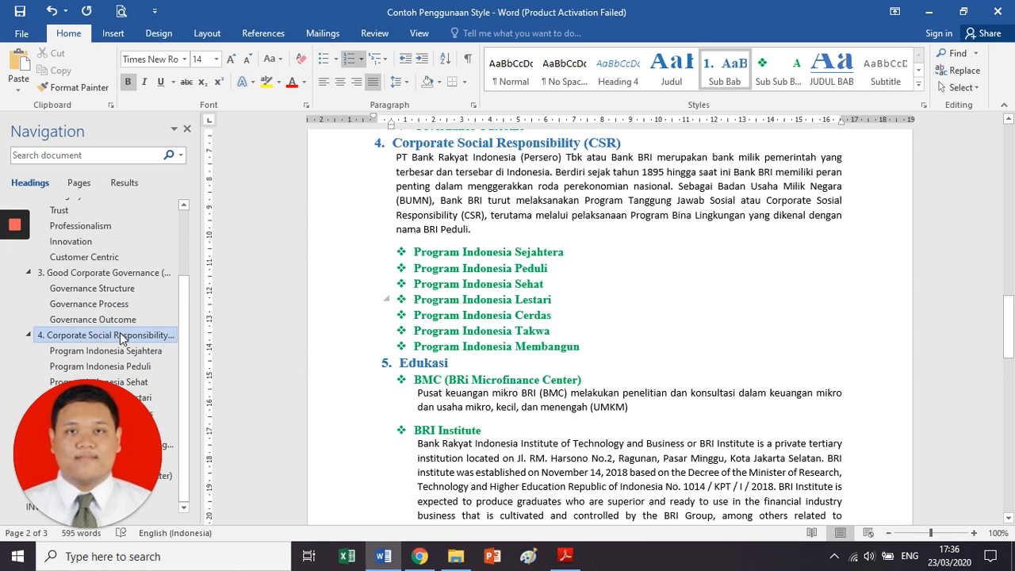
pyautogui.scroll(3, 120, 336)
pyautogui.click(122, 209)
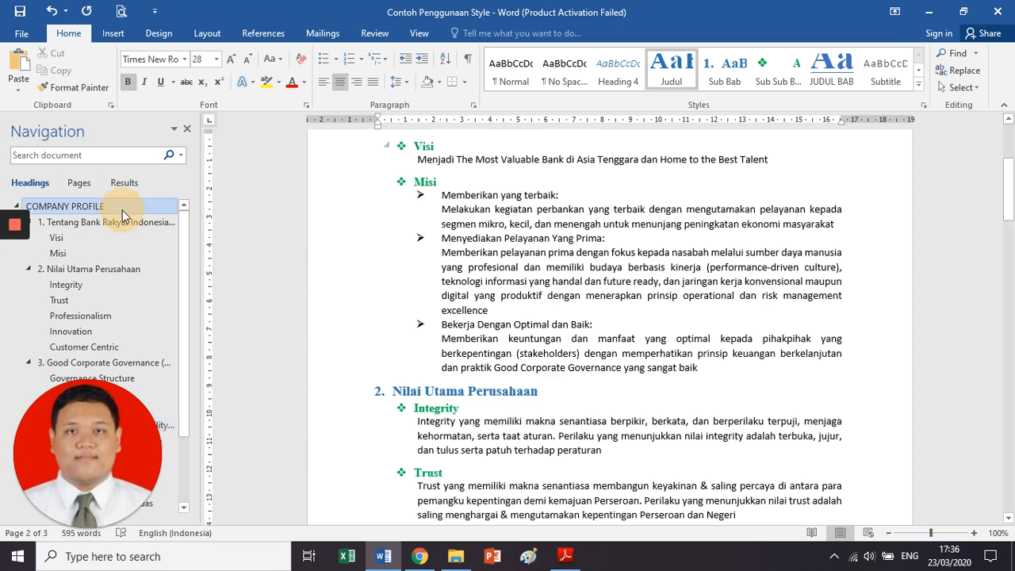